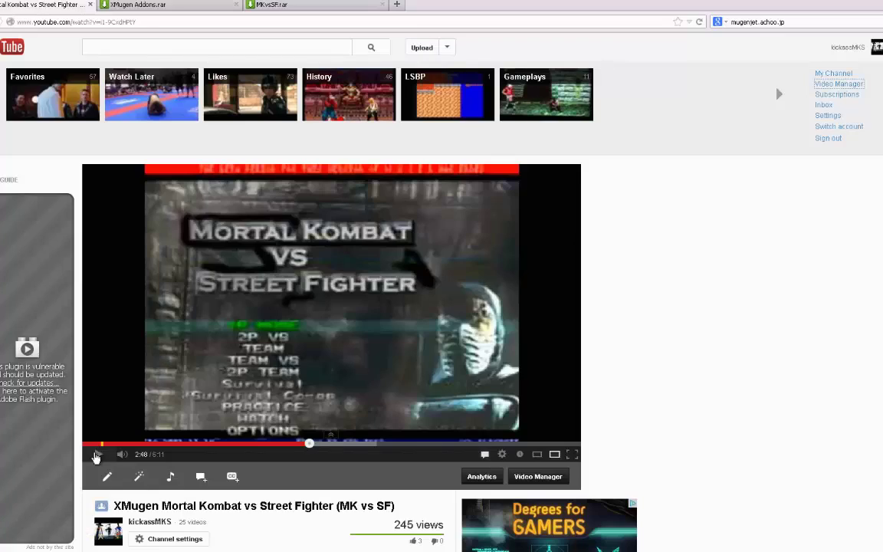
Step: View the XMugen Addons.rar download page and the MK vs SF download links in the video's description
click(149, 5)
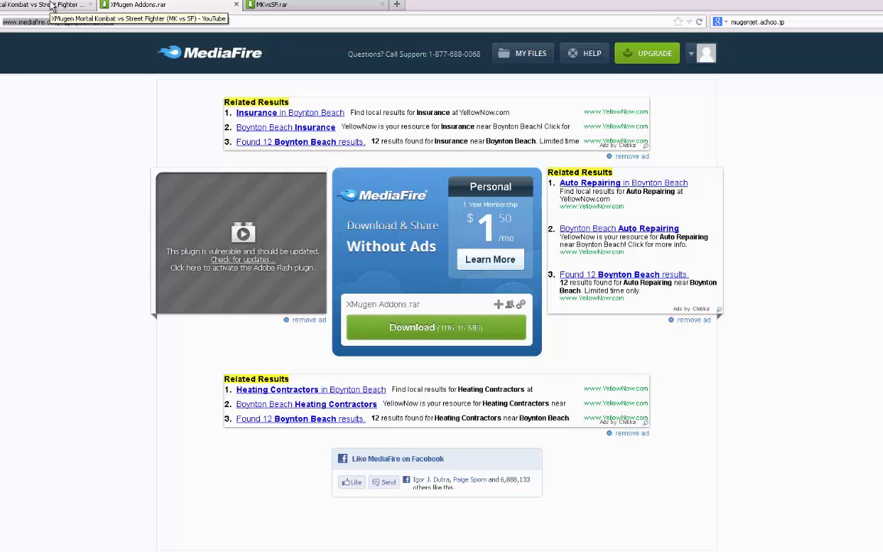
click(52, 5)
scroll(146, 245, down, 1)
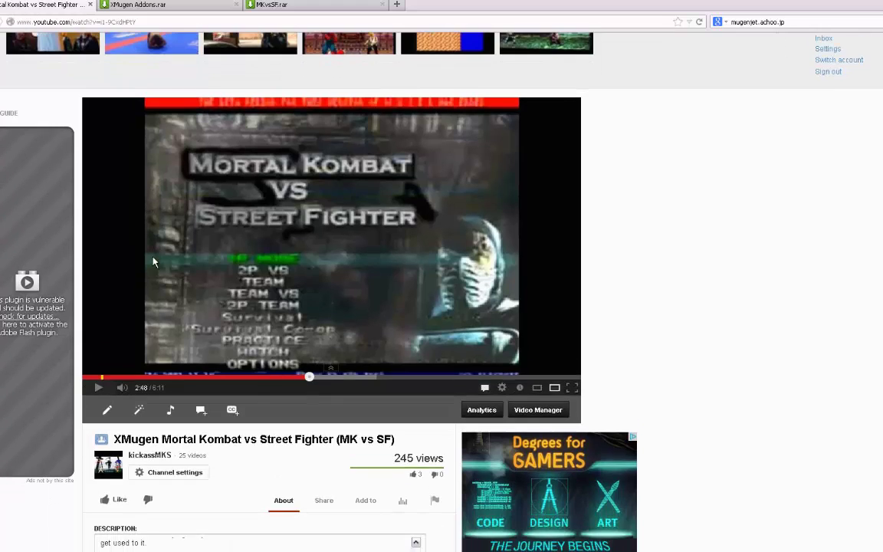
scroll(315, 410, down, 1)
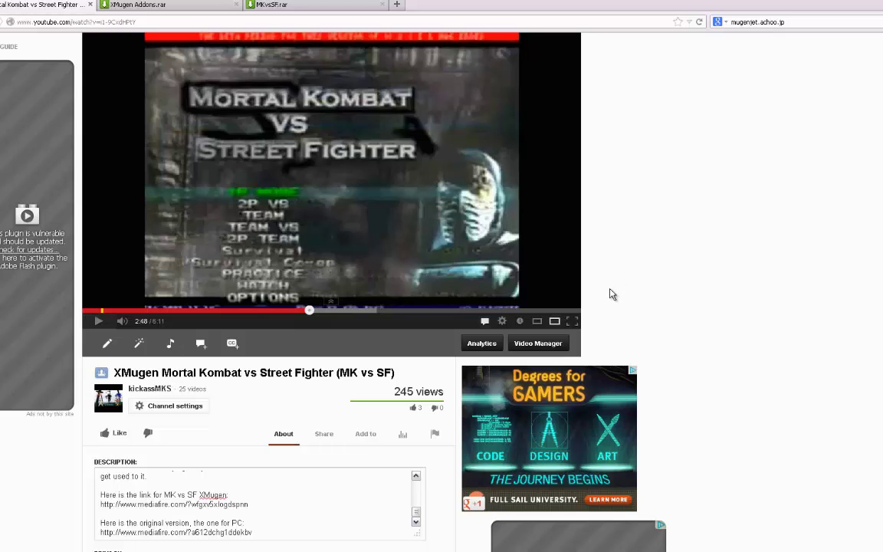
click(800, 22)
key(BackSpace)
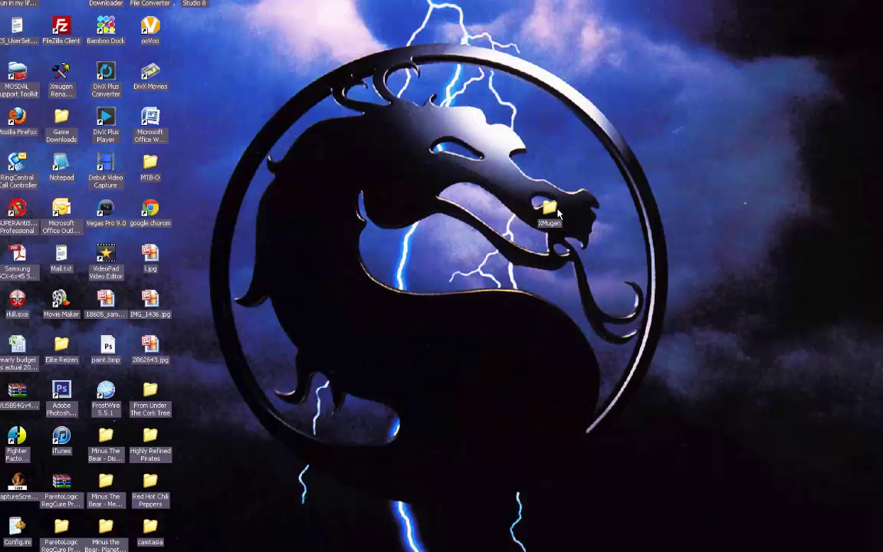
Step: Switch to the desktop, open the XMugen folder and select MKvsSF.rar and xmugen_4.9_[F_drive].rar in turn
mouse_move(559, 215)
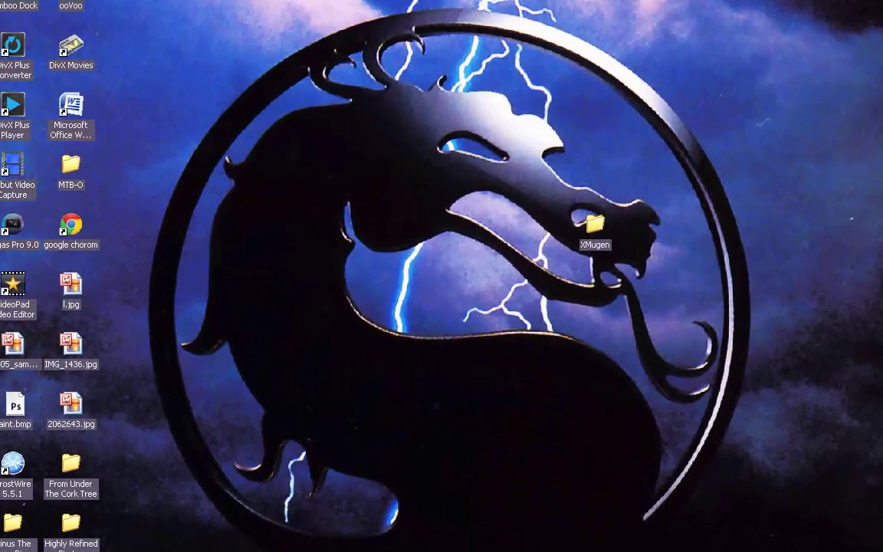
double_click(572, 215)
drag(433, 99, 371, 99)
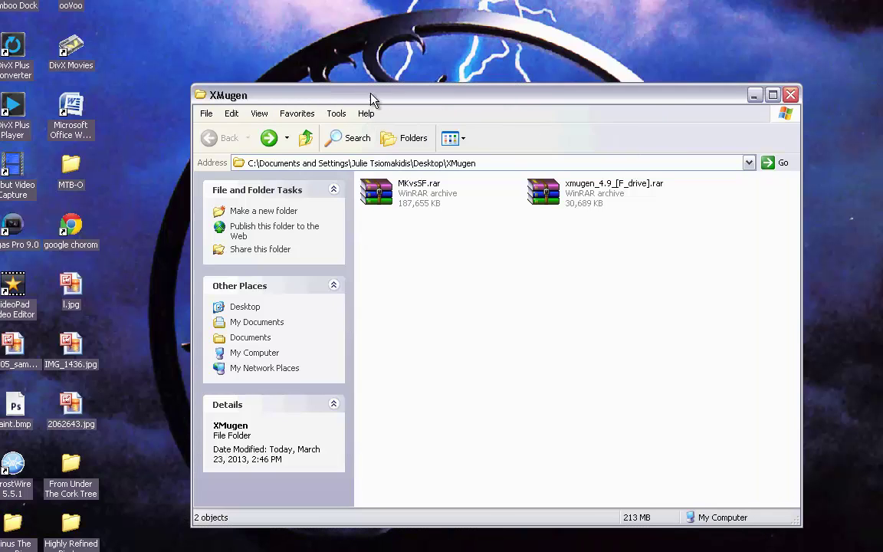
click(430, 208)
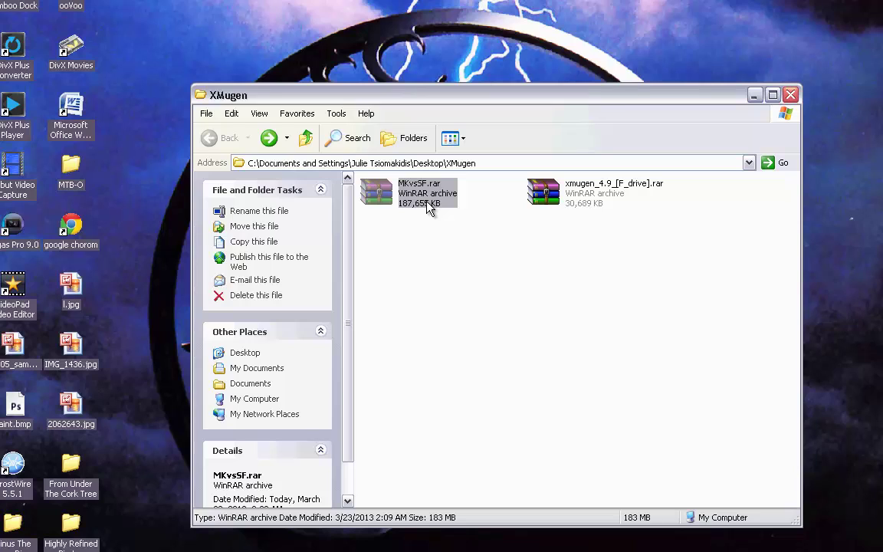
click(602, 201)
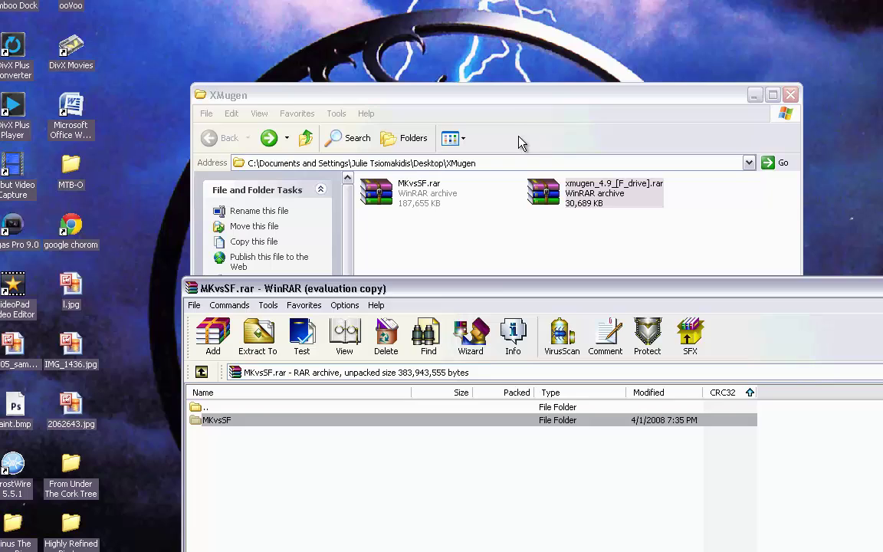
Step: Arrange the XMugen folder window and the MKvsSF.rar archive window so that both are accessible
click(458, 93)
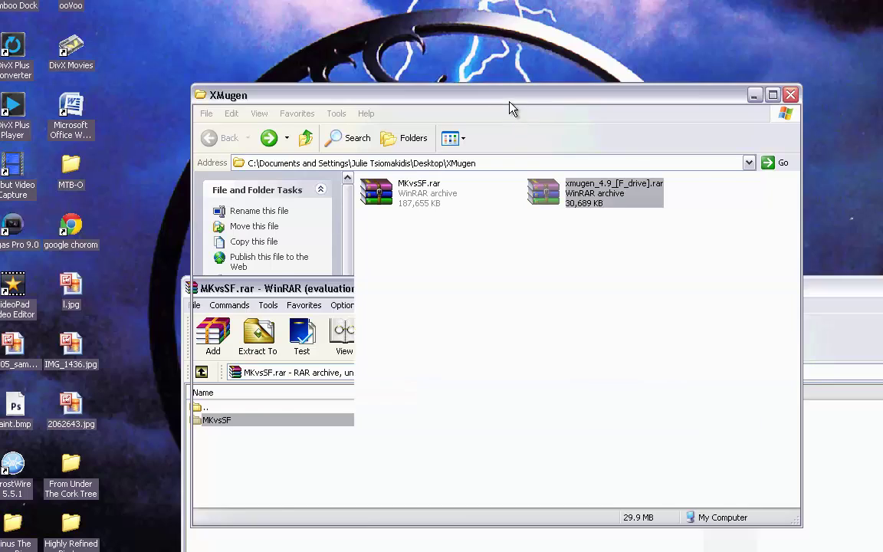
drag(459, 93, 348, 34)
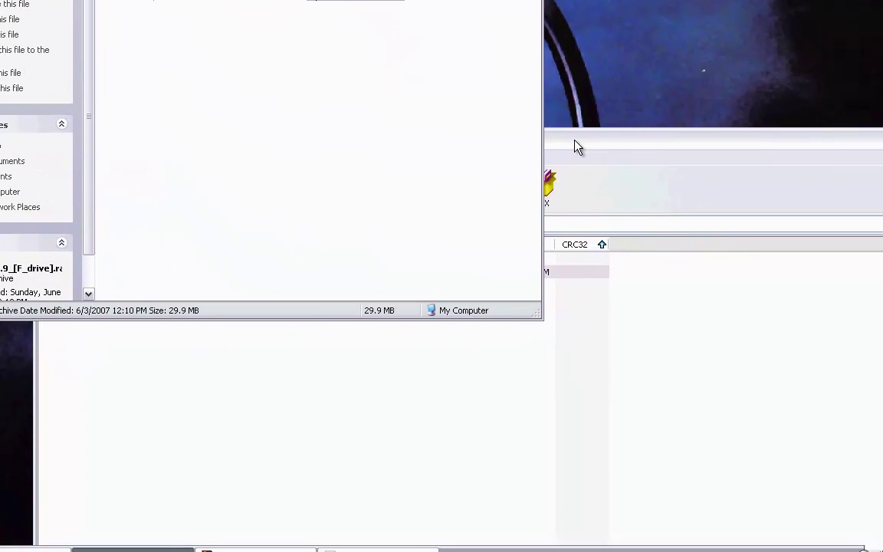
click(727, 293)
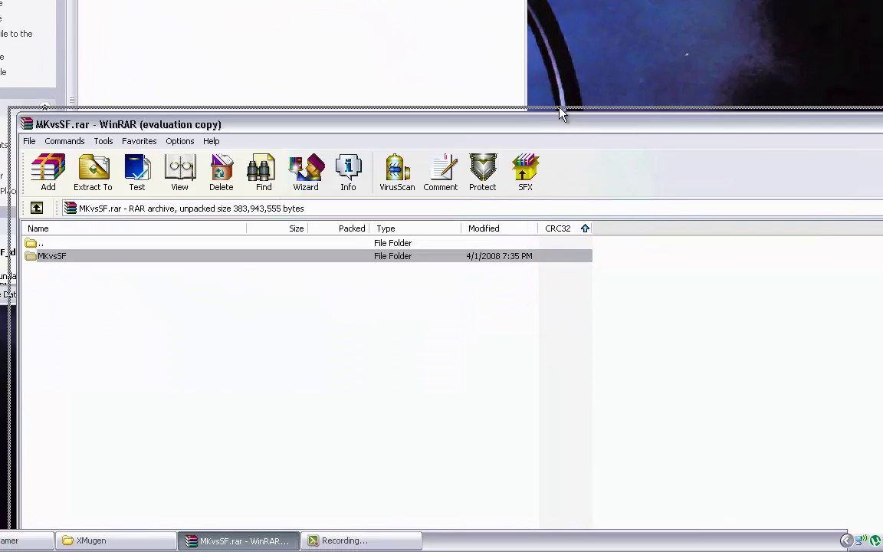
drag(562, 113, 680, 68)
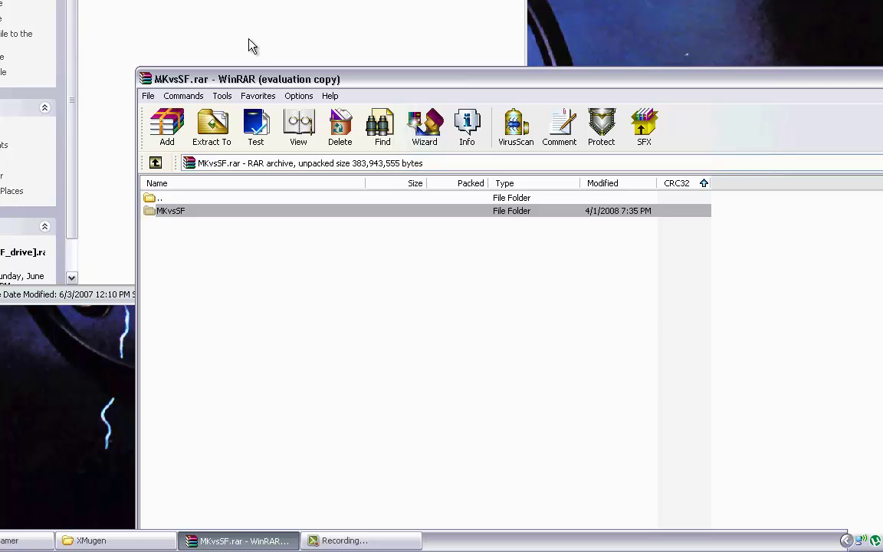
drag(230, 83, 335, 57)
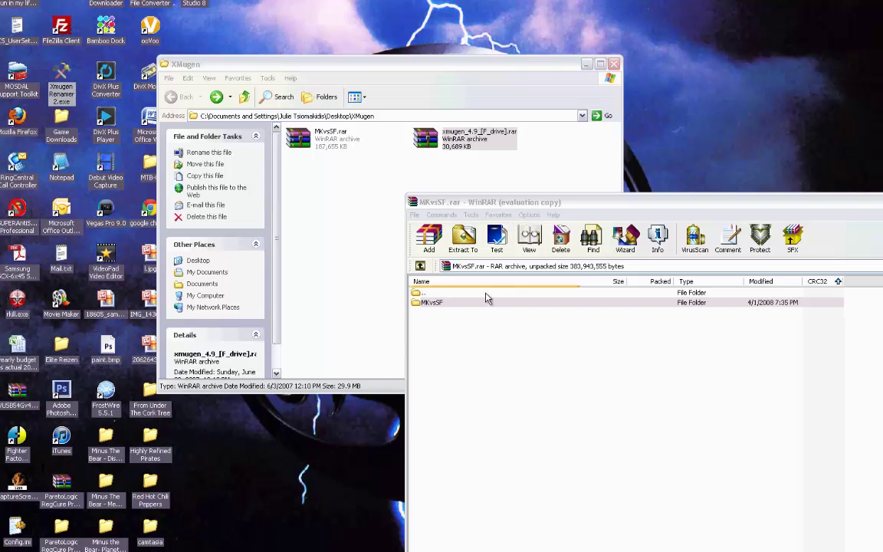
Step: Open xmugen_4.9_[F_drive].rar in WinRAR and extract its F_drive folder into the XMugen folder
click(442, 335)
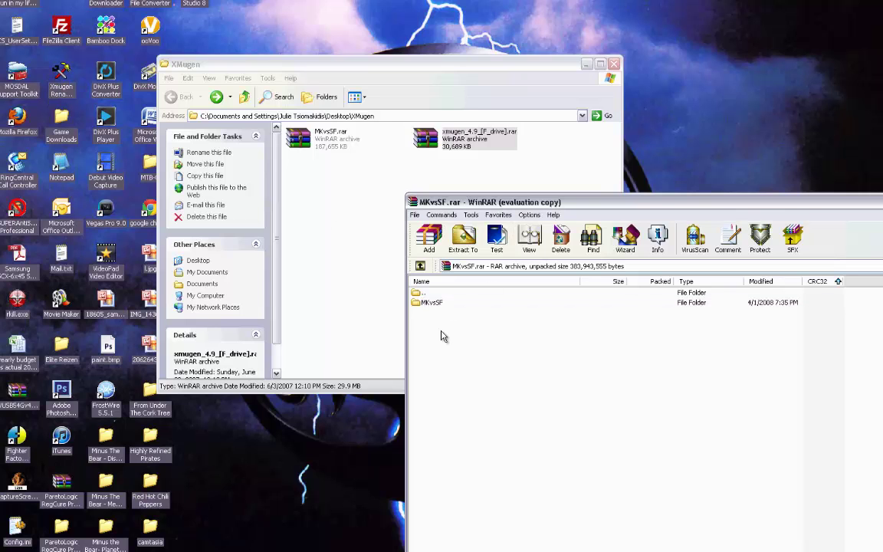
click(443, 140)
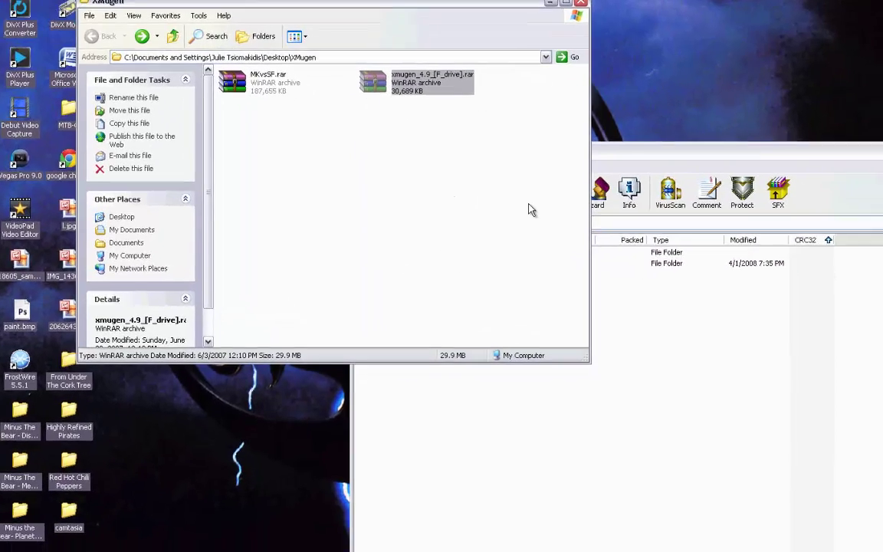
click(645, 371)
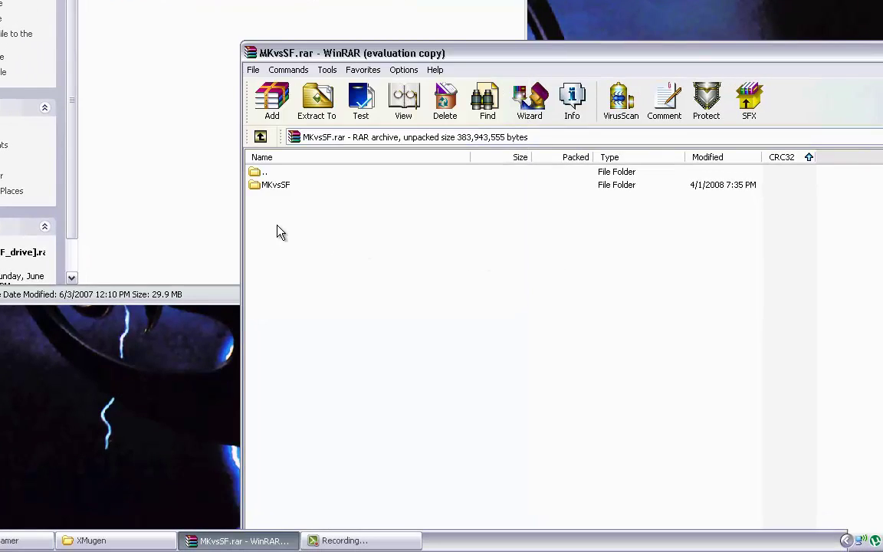
double_click(288, 175)
double_click(339, 199)
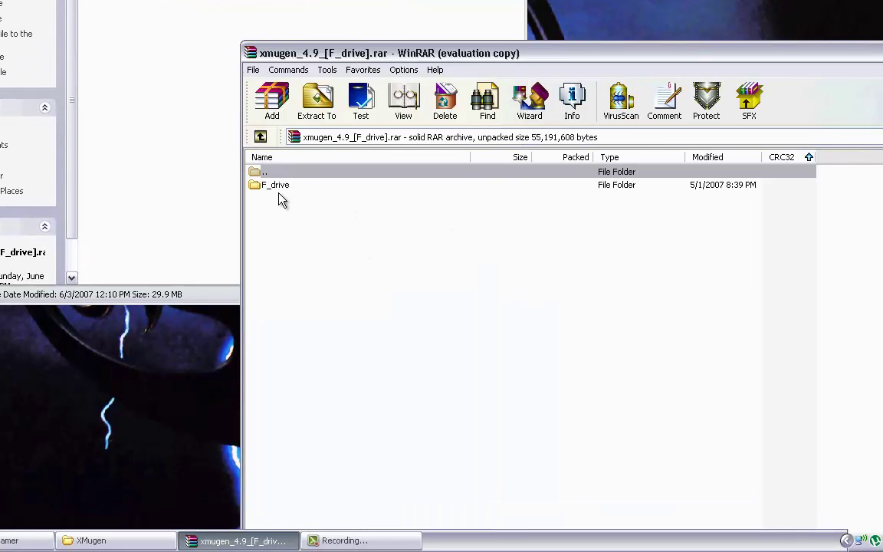
drag(277, 185, 187, 98)
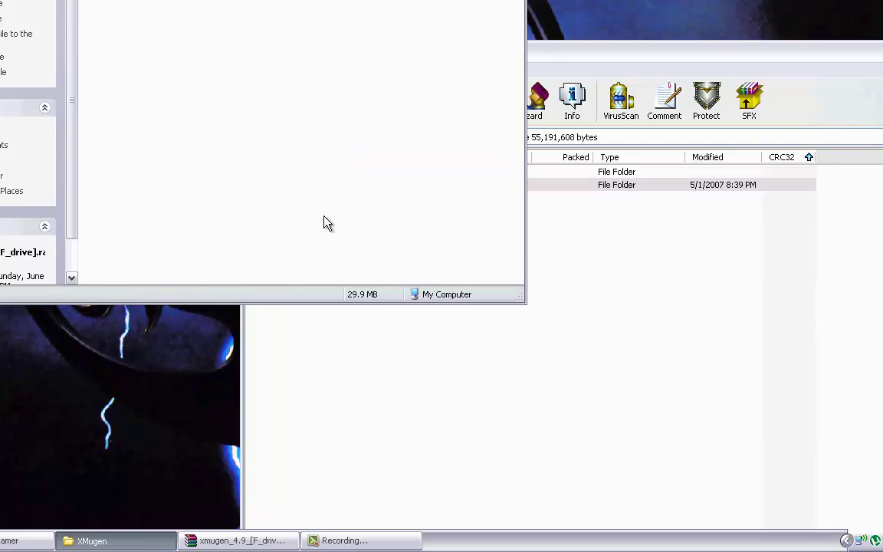
Step: Open MKvsSF.rar in WinRAR and extract its MKvsSF folder into the XMugen folder
click(589, 297)
double_click(256, 173)
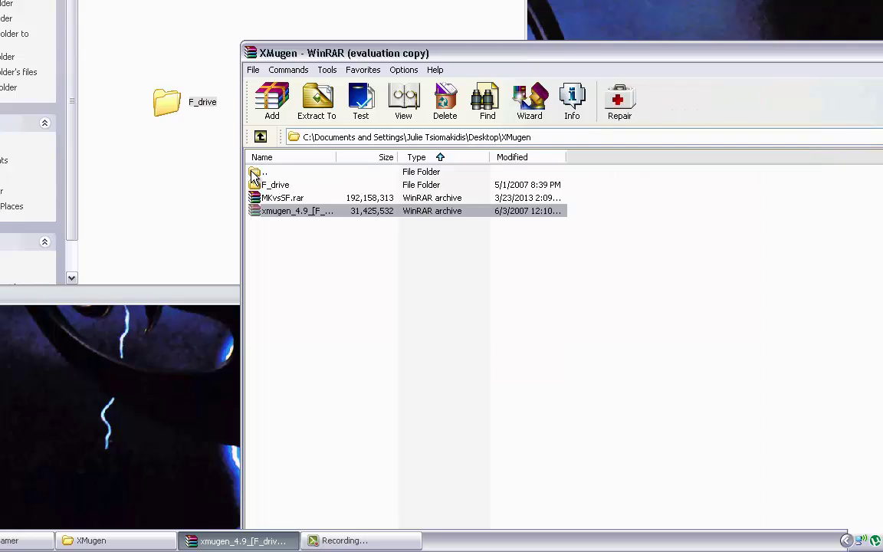
double_click(269, 197)
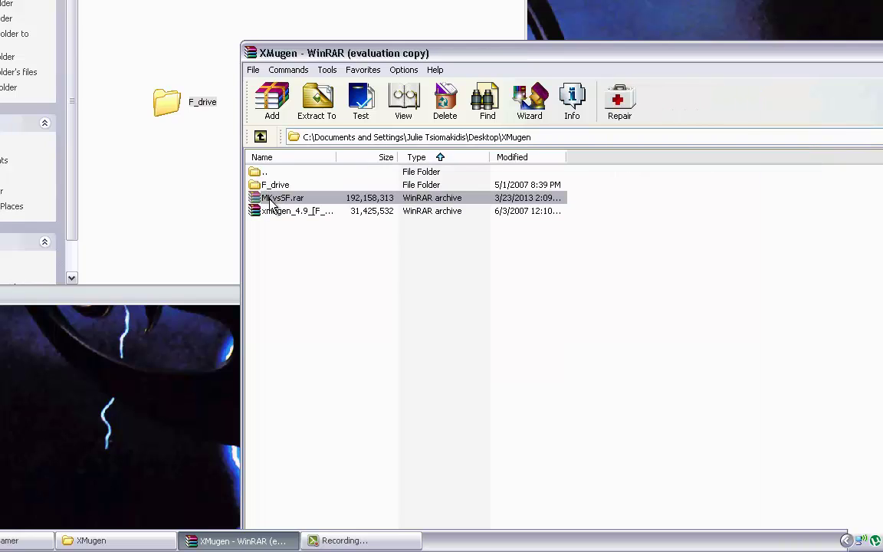
drag(272, 185, 170, 175)
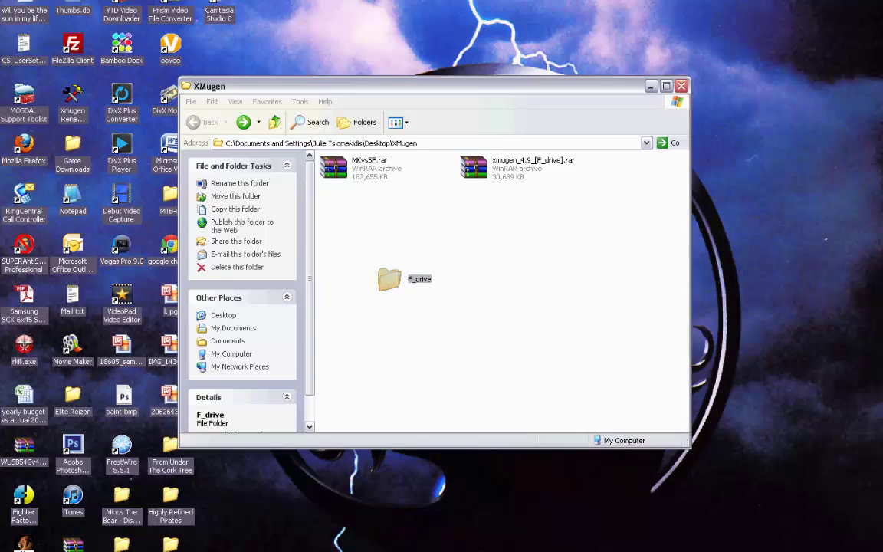
Step: Open the desktop's Game Downloads folder and browse to its Xbox\Xmugen subfolder
click(74, 147)
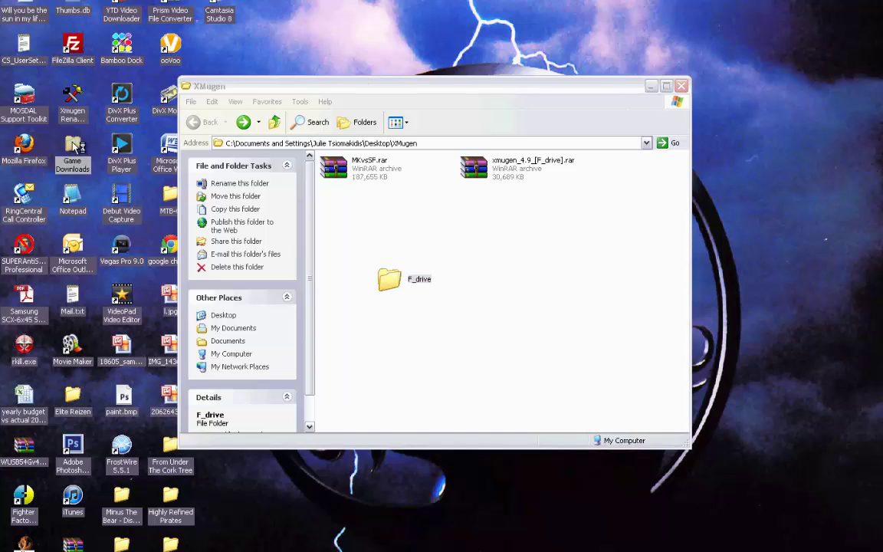
double_click(74, 147)
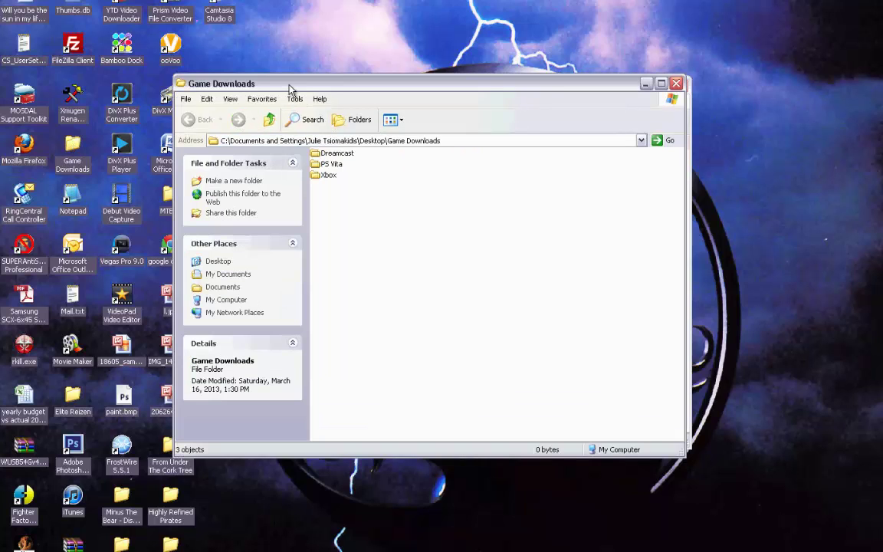
drag(290, 86, 437, 119)
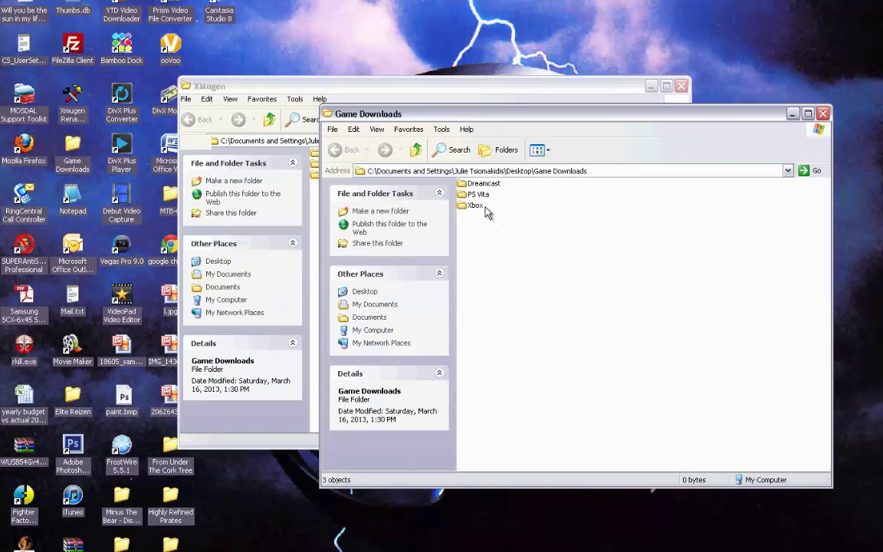
click(475, 207)
double_click(475, 207)
double_click(480, 196)
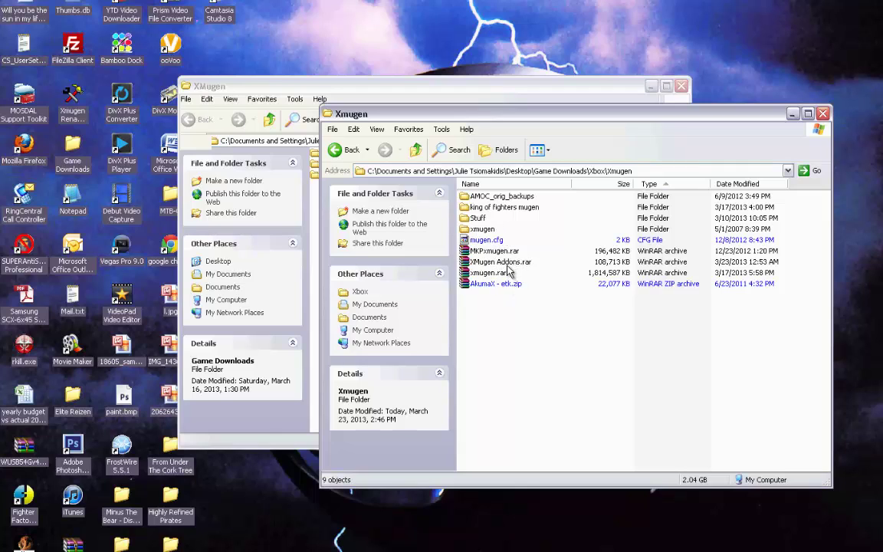
Step: Open XMugen Addons.rar in WinRAR and dismiss the licence purchase reminder
click(504, 263)
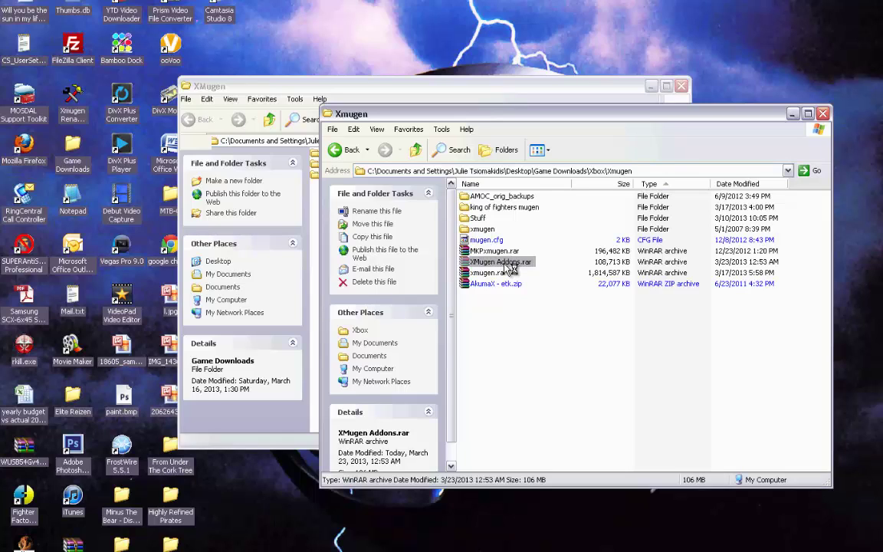
double_click(510, 266)
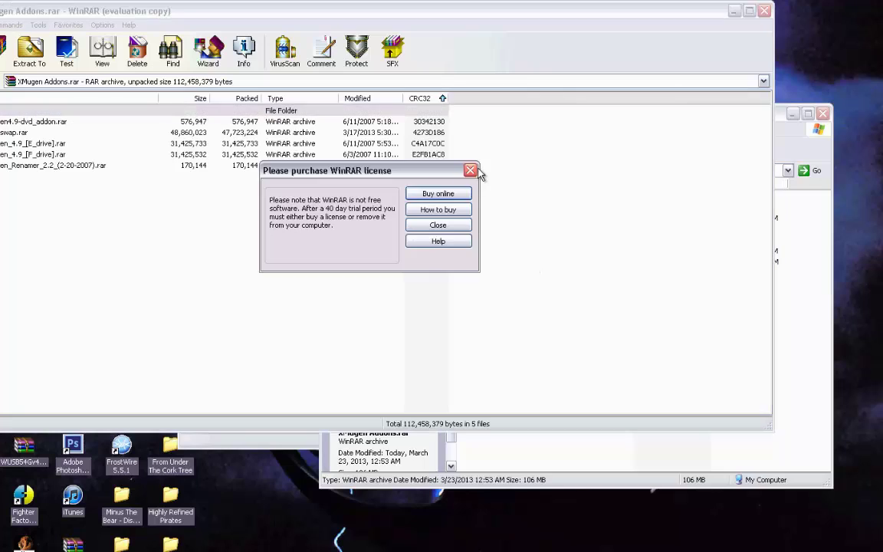
click(473, 171)
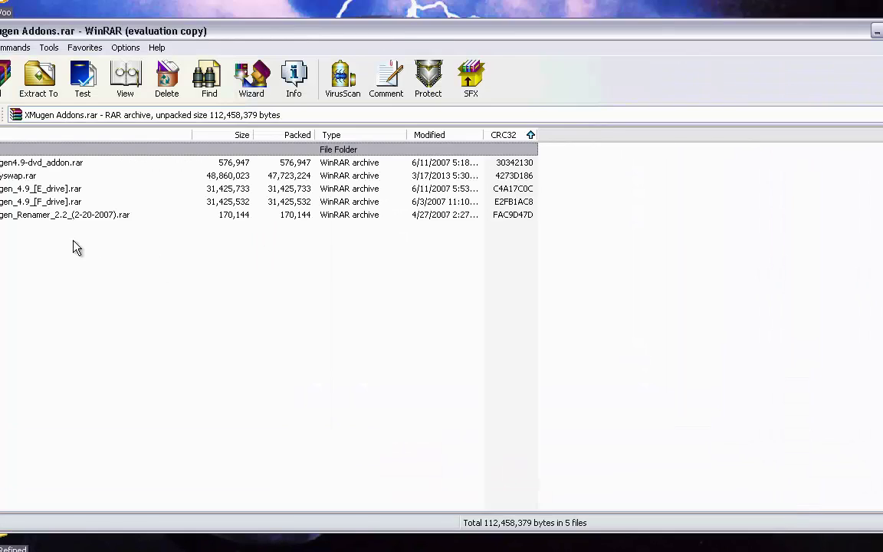
Step: Examine the renamer, F_drive, E_drive, dvd_addon and remaining archives inside XMugen Addons.rar, and close the Game Downloads window
click(66, 215)
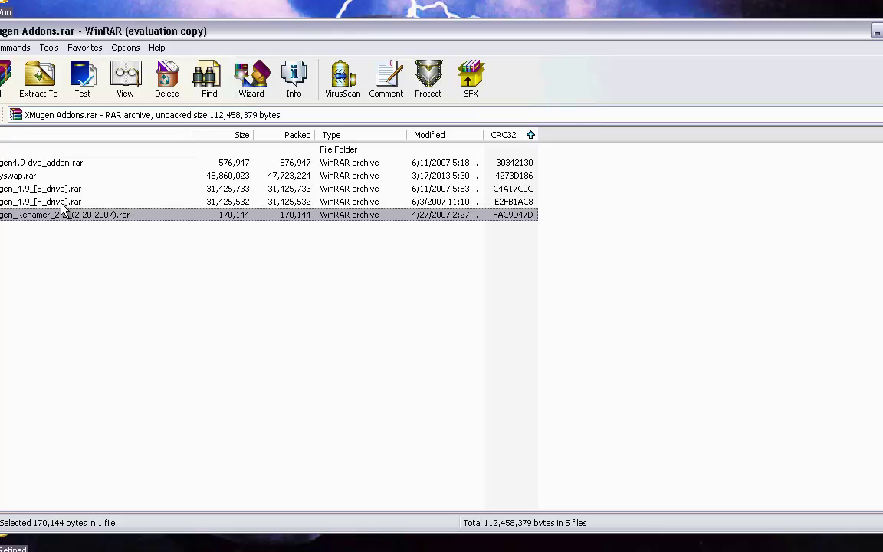
click(61, 202)
click(63, 189)
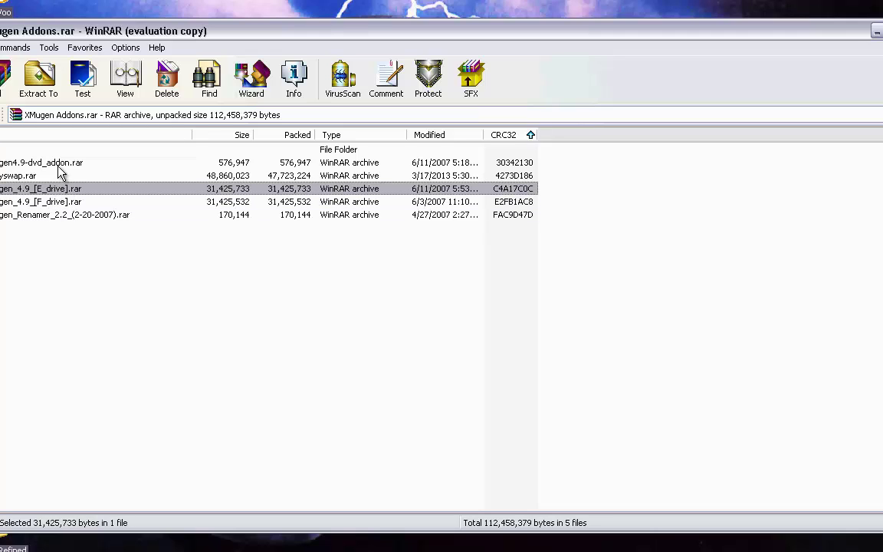
click(60, 164)
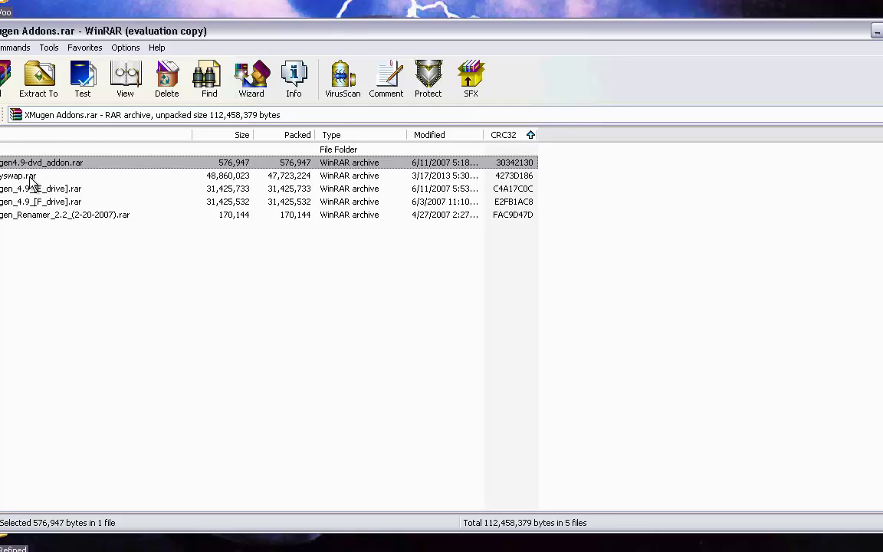
click(30, 177)
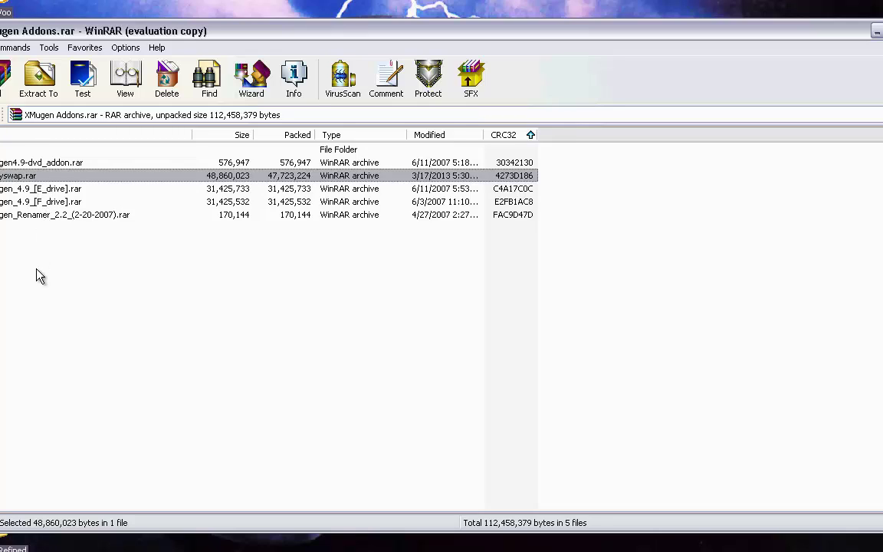
drag(39, 268, 17, 146)
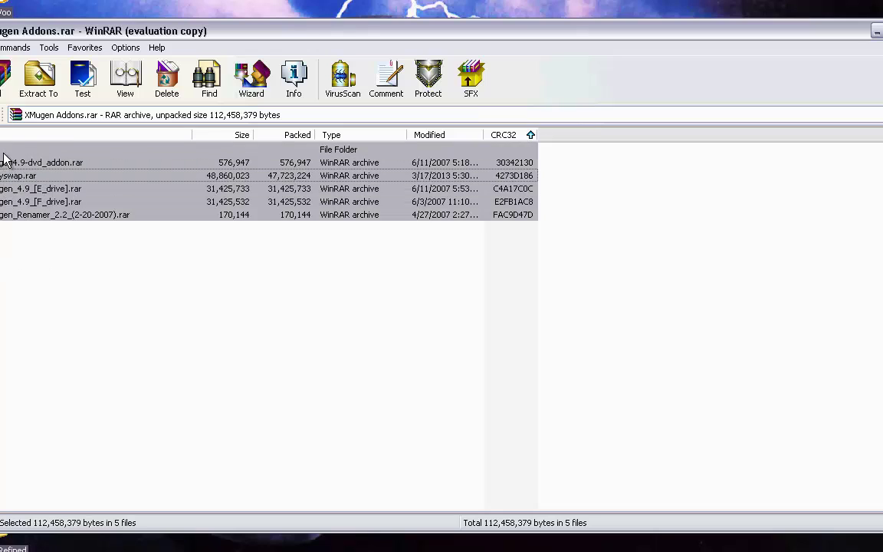
click(47, 245)
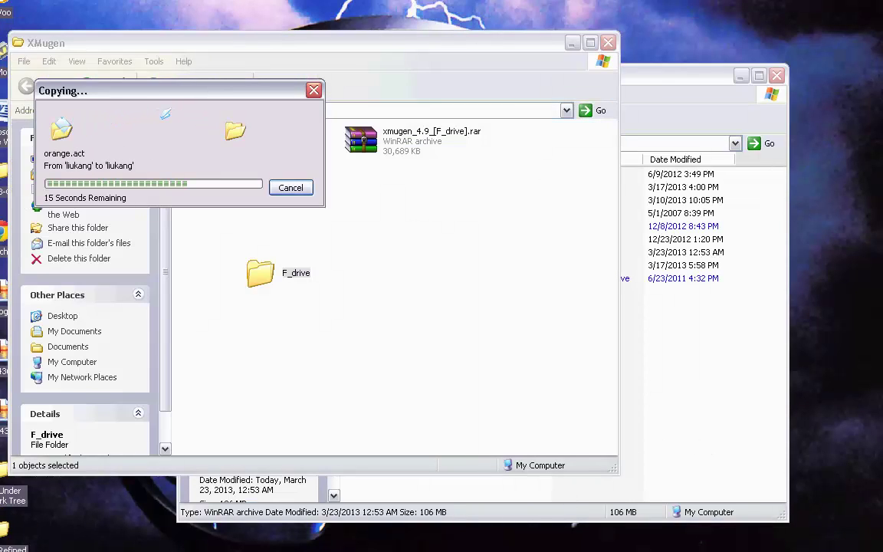
click(786, 115)
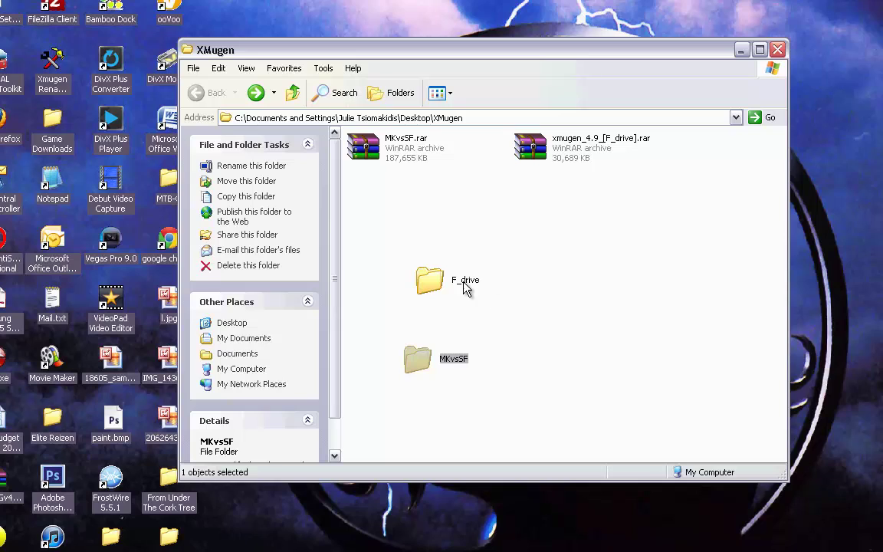
Step: Browse into F_drive\Games\xmugen to examine its folders and files, and minimize that window
double_click(437, 284)
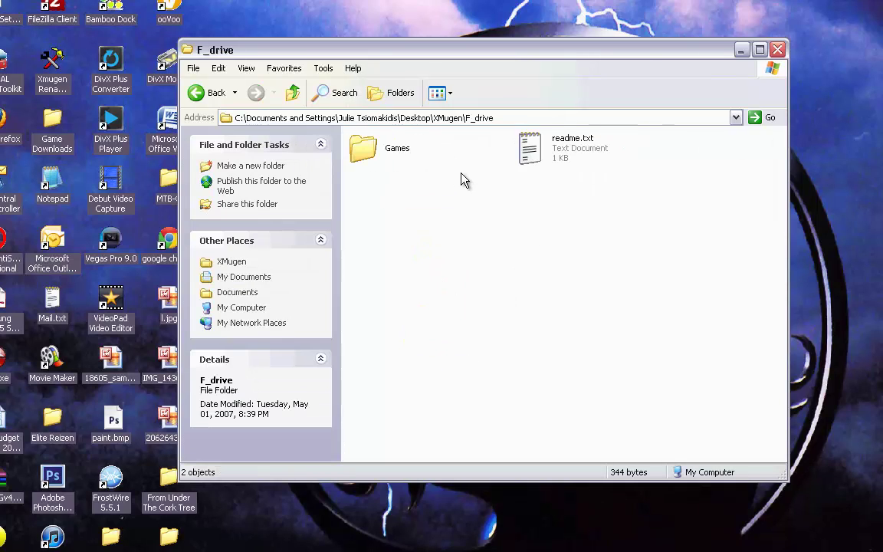
double_click(395, 158)
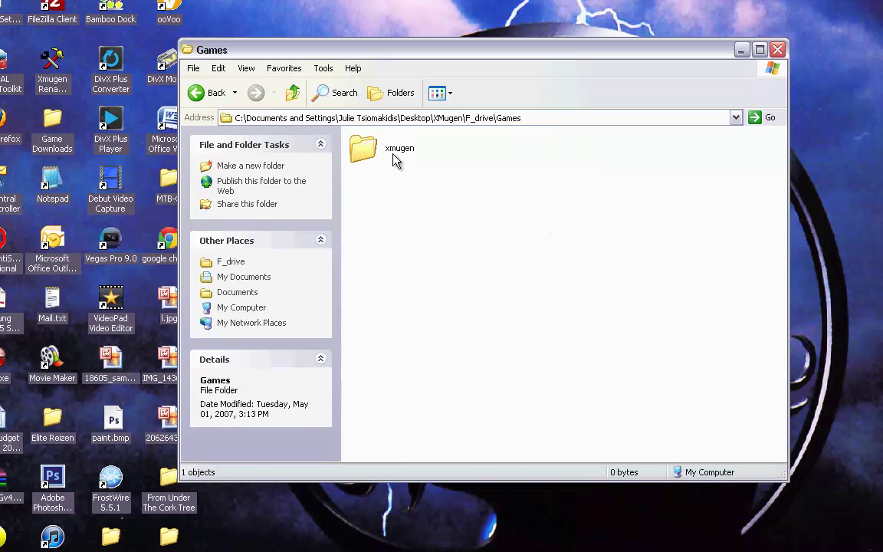
double_click(392, 159)
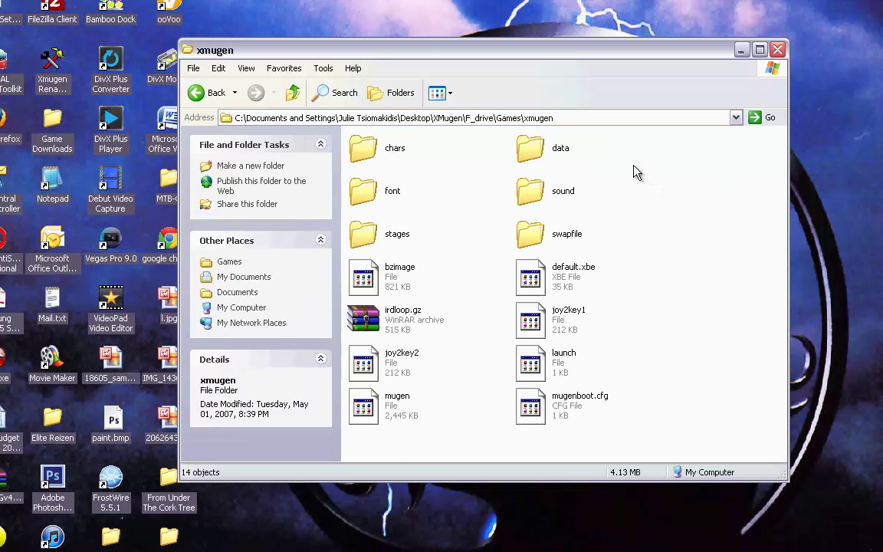
drag(630, 139, 443, 380)
key(ctrl+a)
click(714, 299)
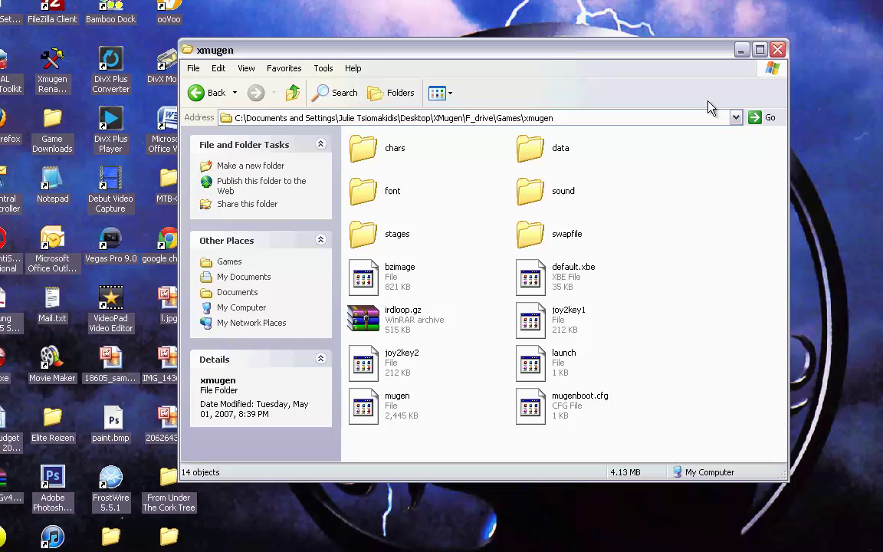
click(739, 52)
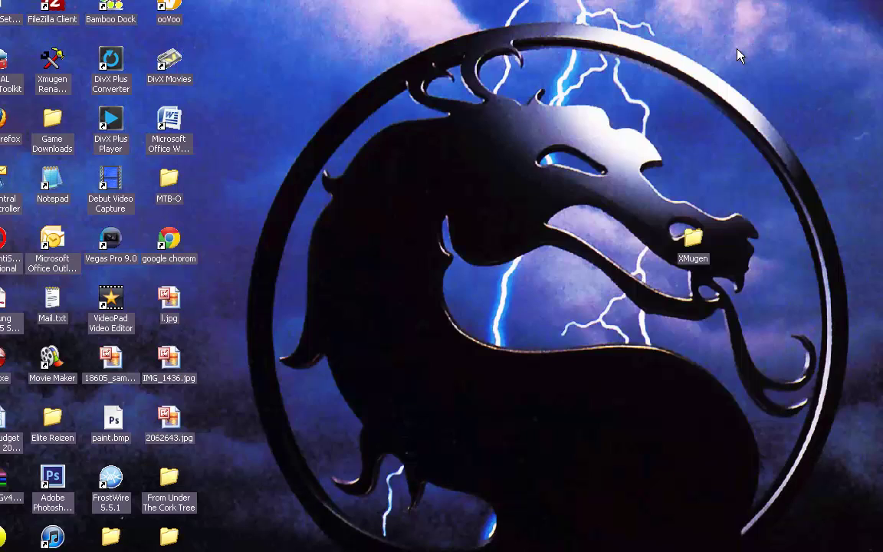
Step: Open the MKvsSF folder from the desktop's XMugen folder and place its window side by side with the xmugen window
double_click(692, 237)
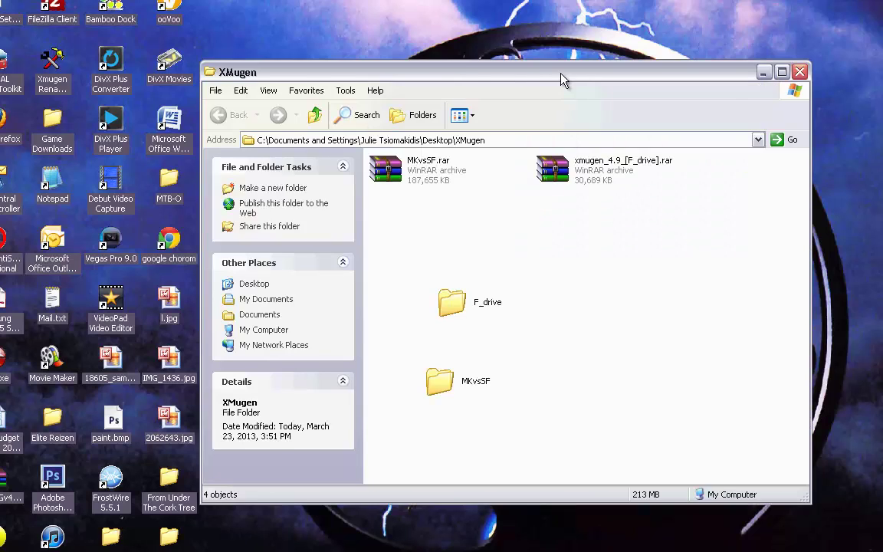
drag(562, 79, 453, 89)
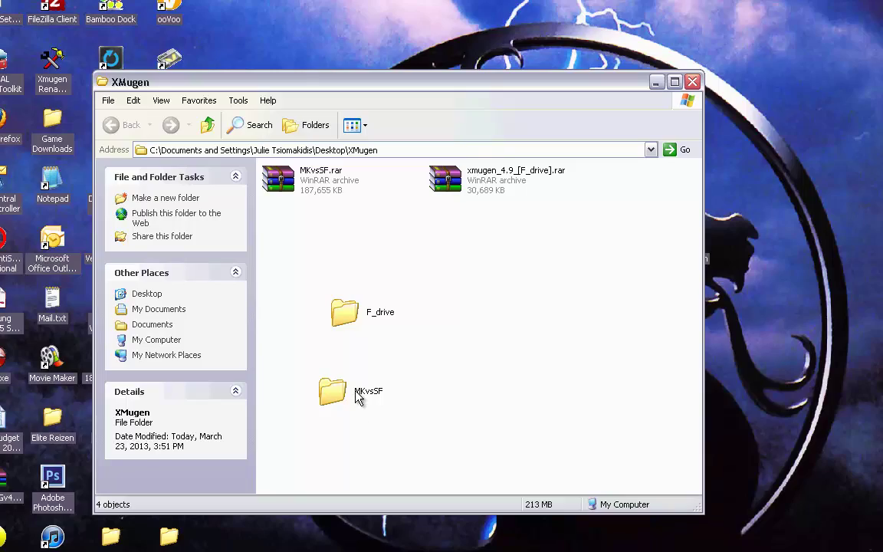
double_click(337, 393)
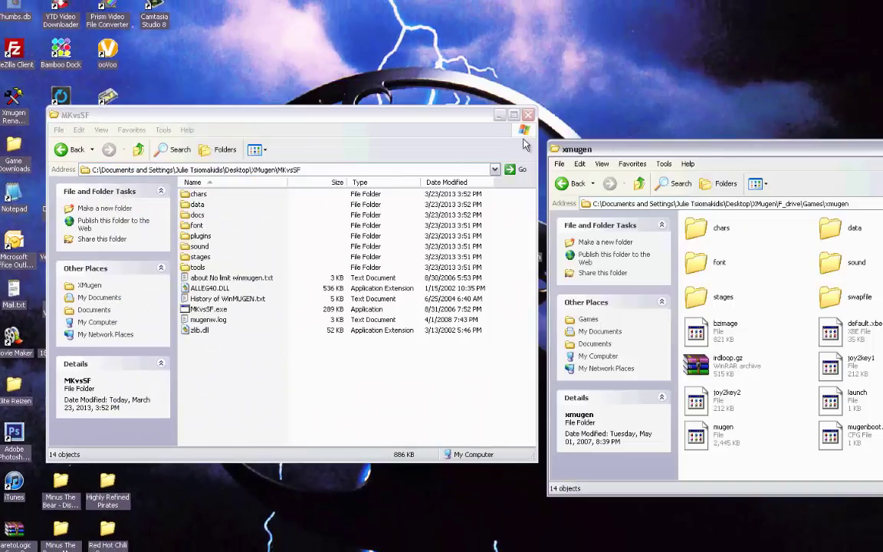
drag(375, 114, 281, 114)
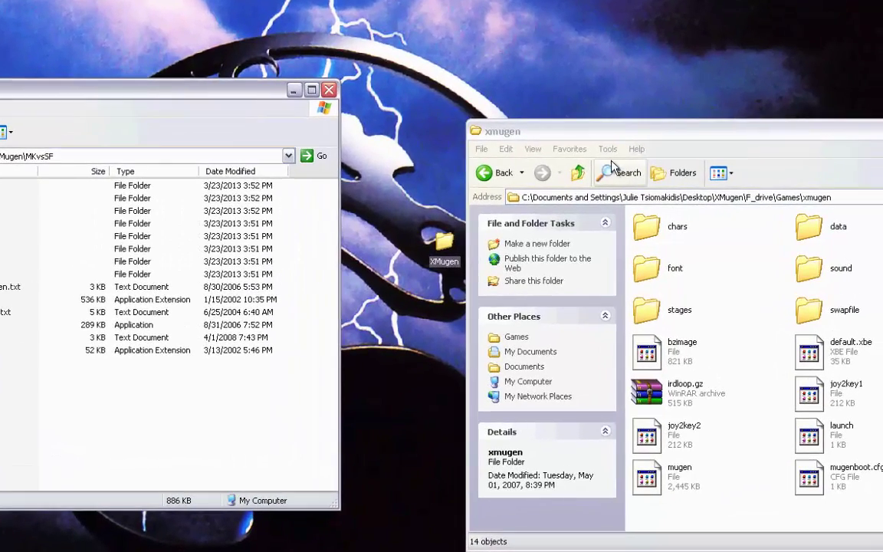
drag(623, 134, 499, 96)
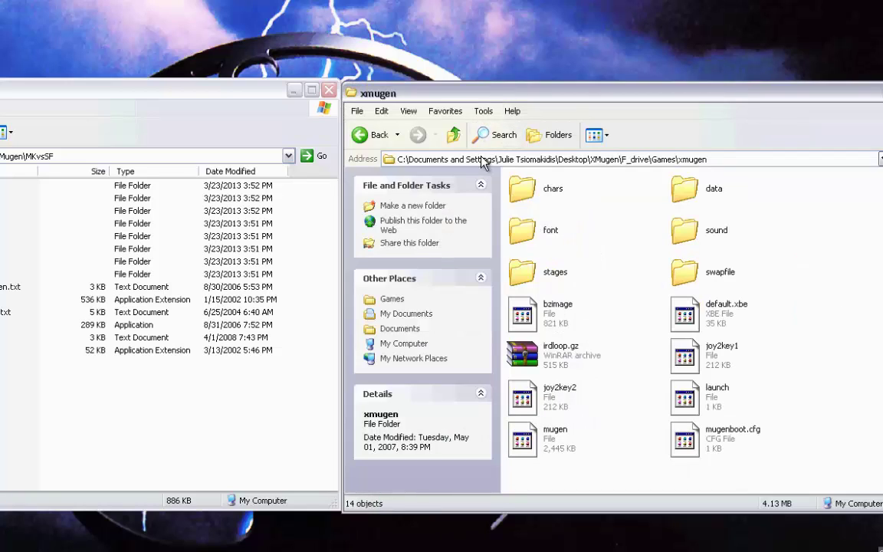
Step: Show the xmugen folder's contents in Details view
click(600, 136)
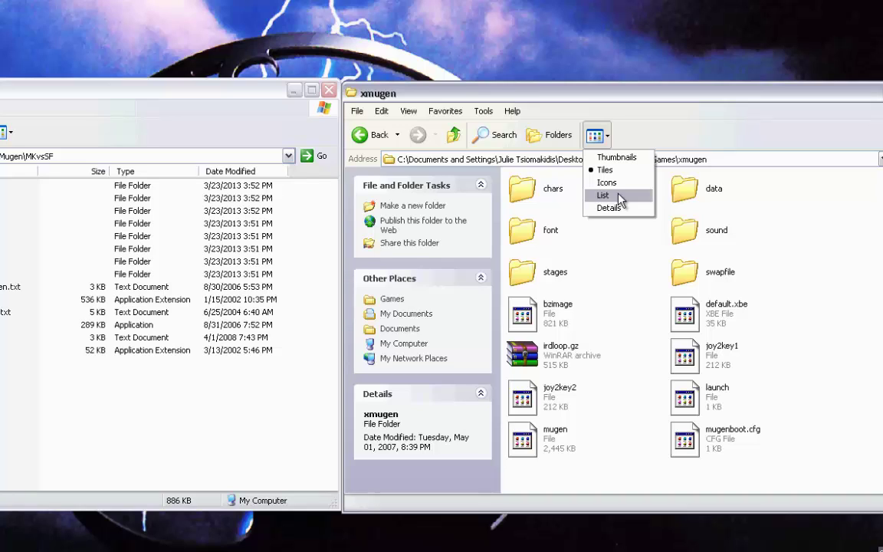
click(609, 208)
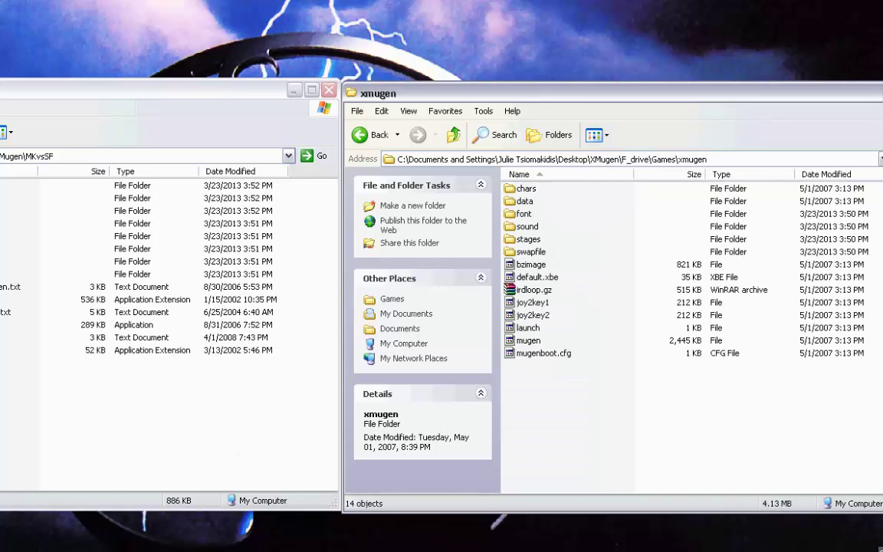
key(alt+Tab)
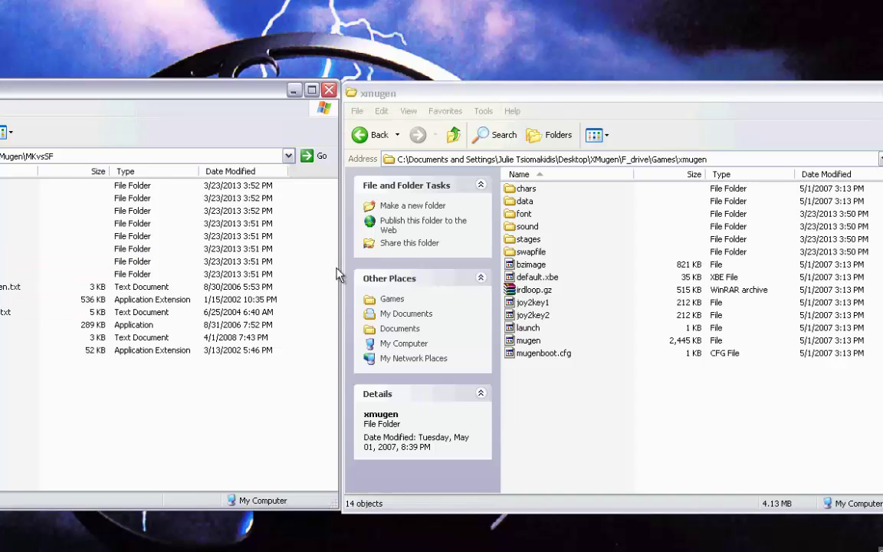
Step: Delete the solbadguy folder from xmugen's chars folder and return to the xmugen folder
double_click(523, 193)
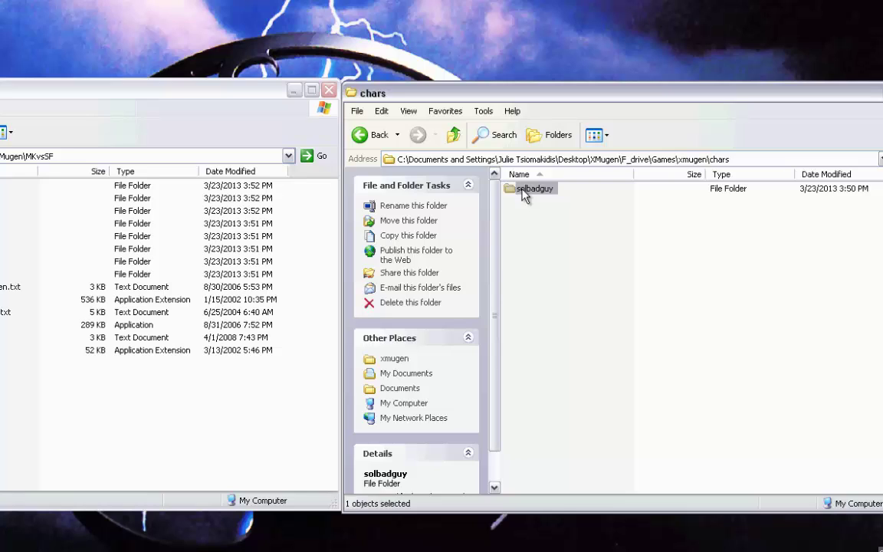
key(Delete)
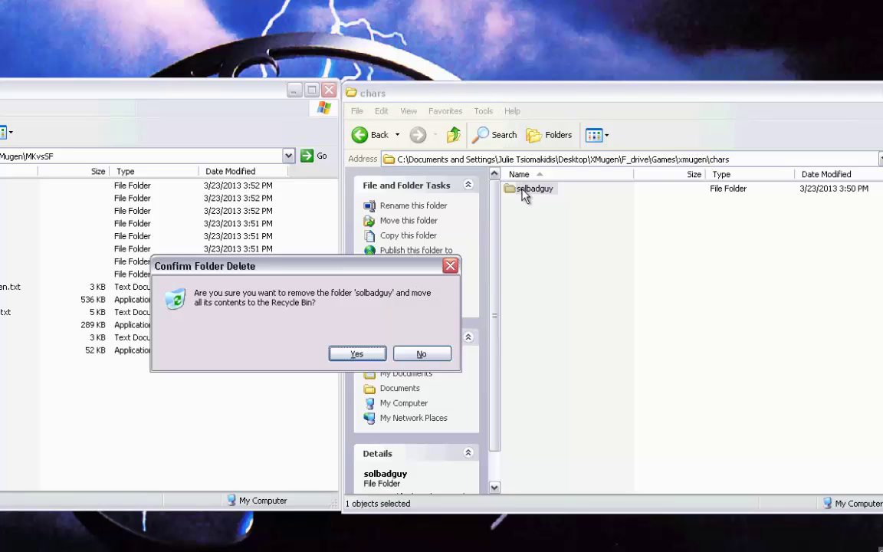
click(360, 355)
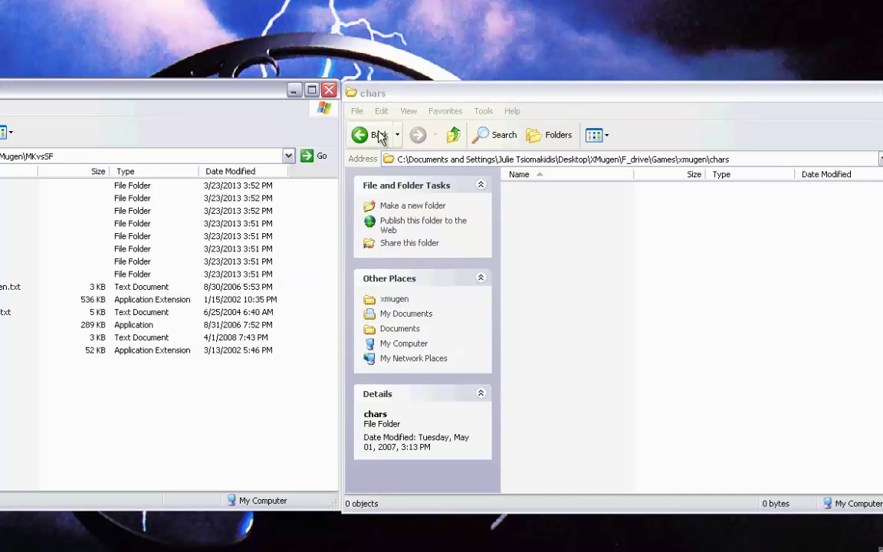
click(360, 135)
Step: Delete the r1sky.deleteme file from xmugen's sound folder and return to the xmugen folder
double_click(524, 228)
click(523, 190)
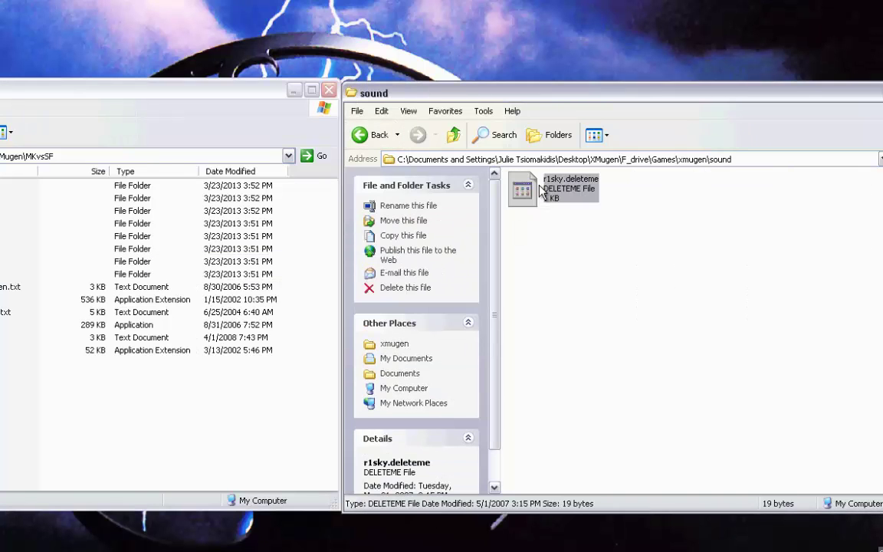
double_click(541, 192)
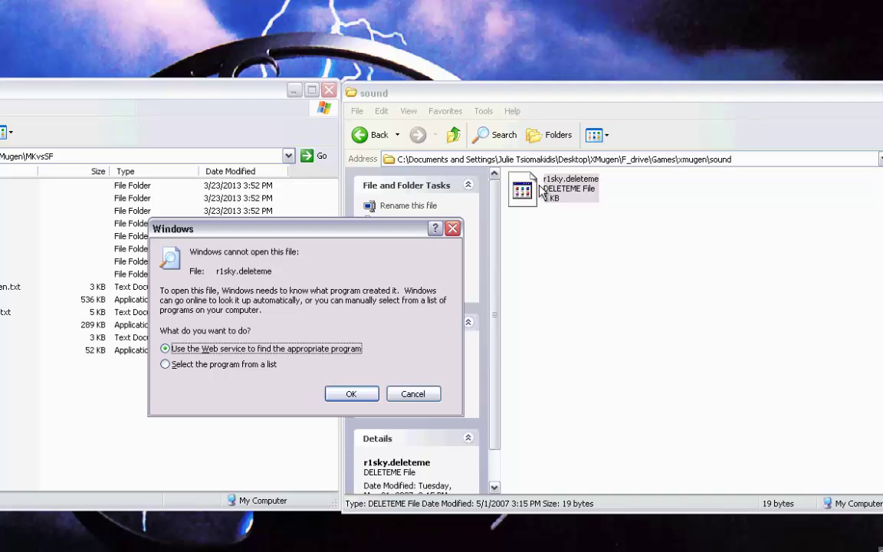
click(408, 394)
key(Delete)
key(Return)
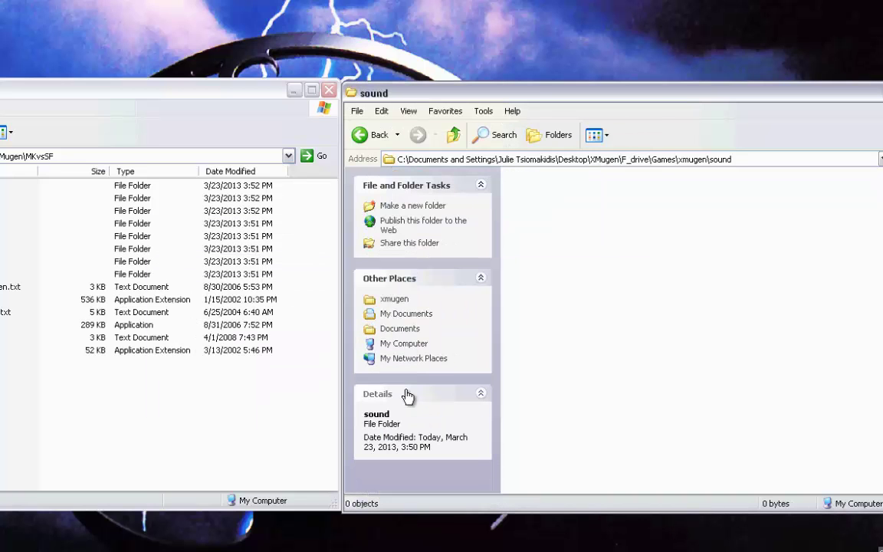
click(360, 135)
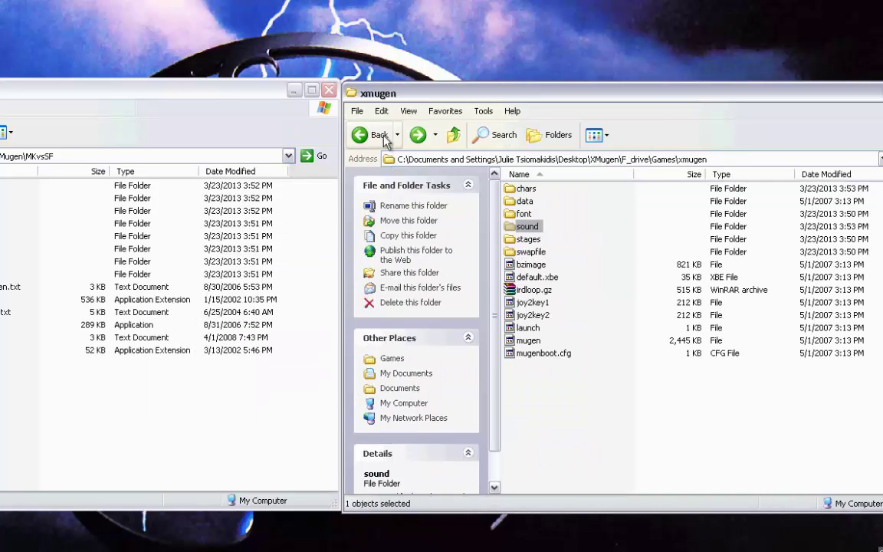
Step: Delete the three ggxxr_sol files from xmugen's stages folder and return to the xmugen folder
double_click(535, 239)
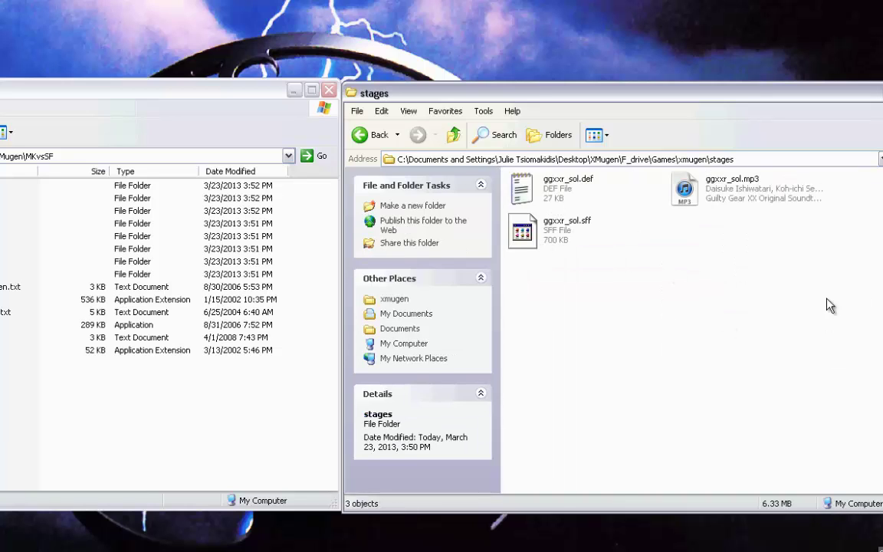
drag(743, 268, 491, 157)
key(Delete)
key(Return)
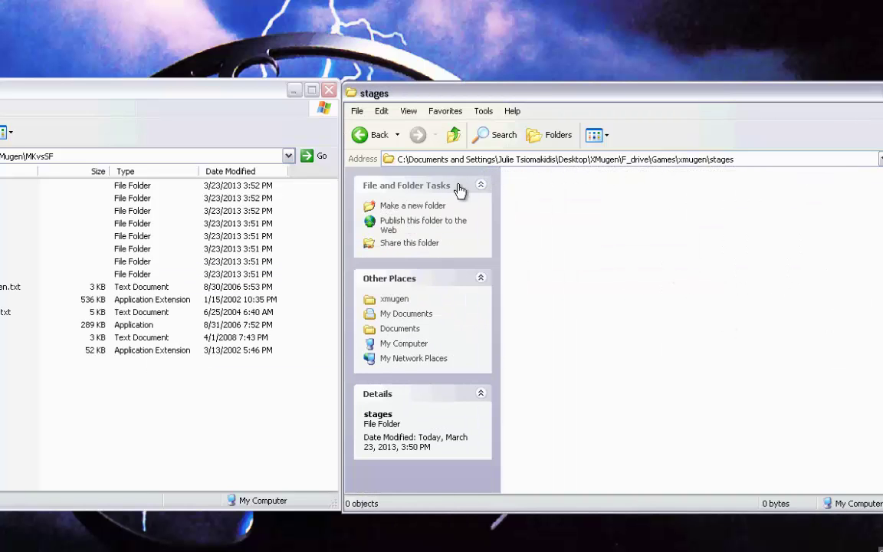
click(378, 135)
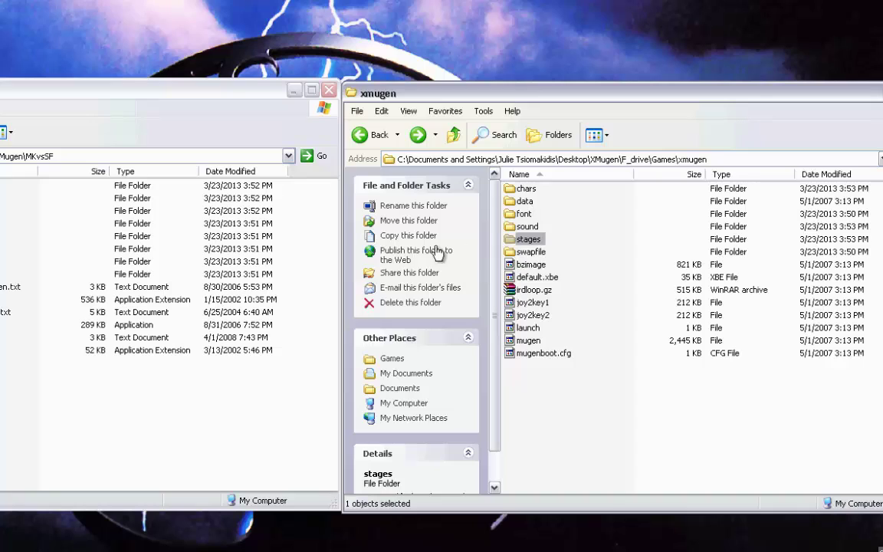
Step: Move all character folders, leaving out readme.txt, from MKvsSF\chars into the emptied F_drive\Games\xmugen\chars folder
double_click(531, 194)
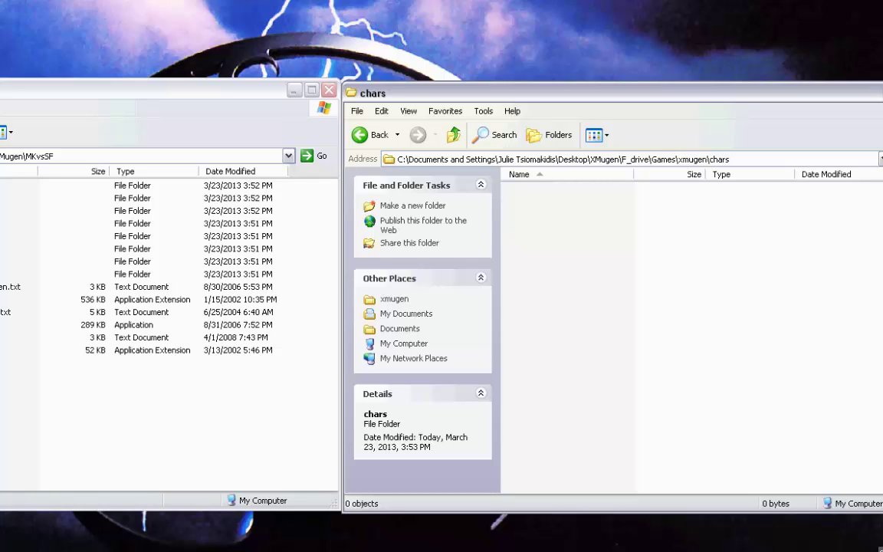
key(alt+Tab)
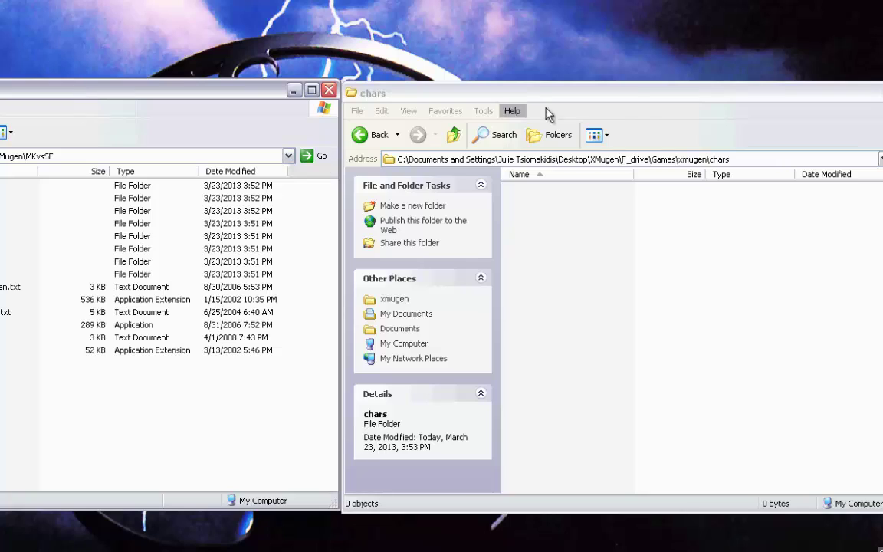
click(634, 100)
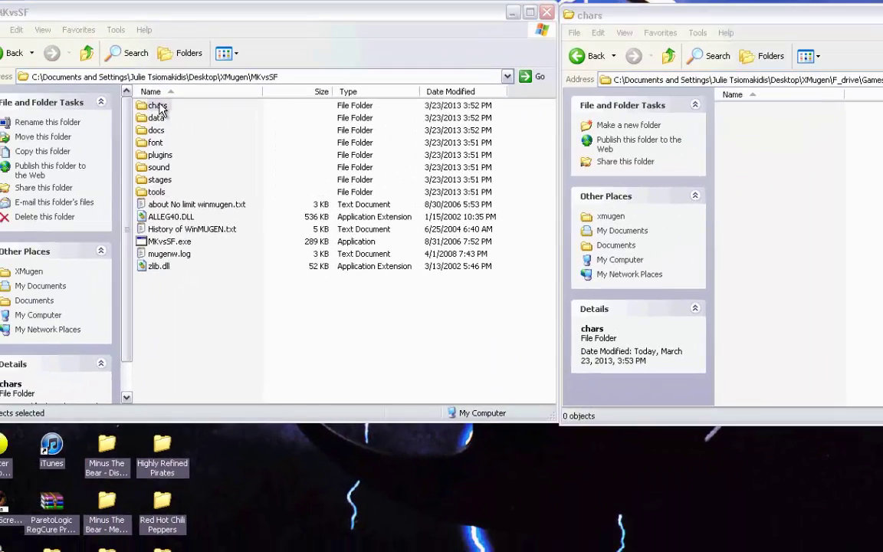
double_click(165, 106)
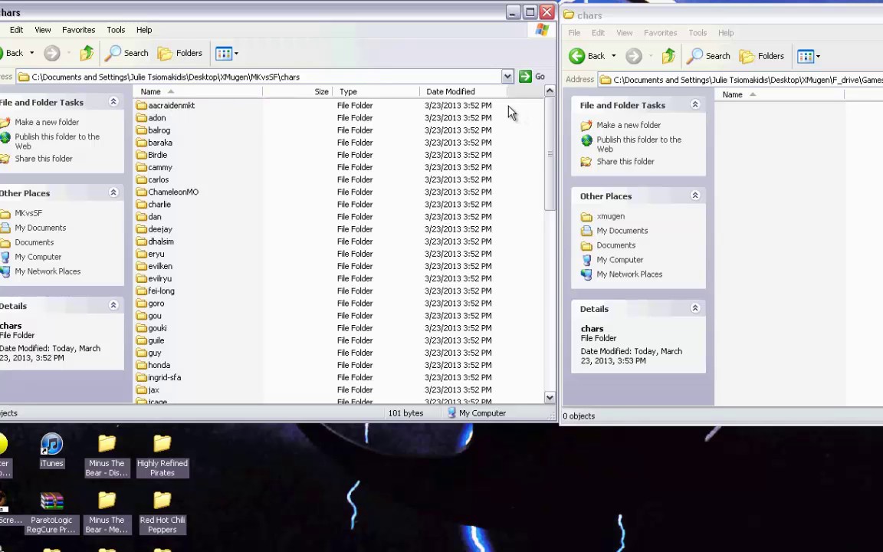
drag(508, 107, 141, 388)
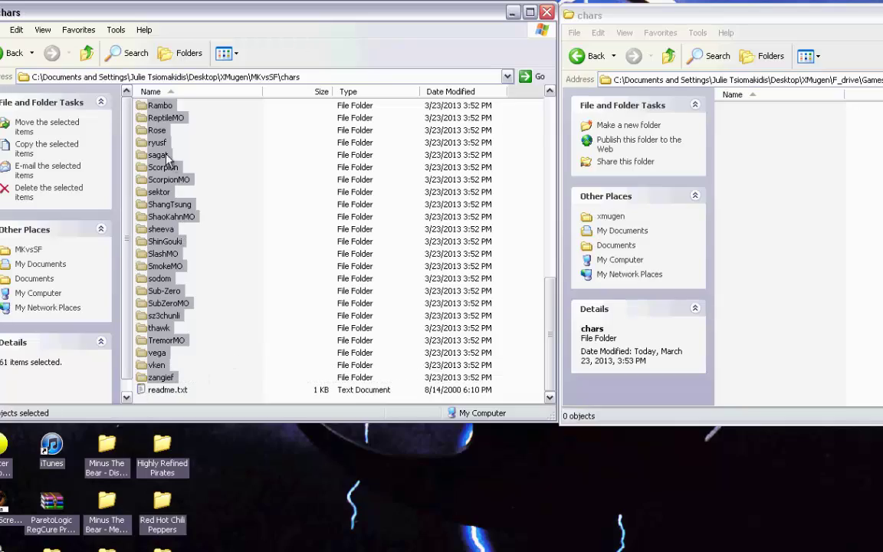
drag(156, 159, 712, 257)
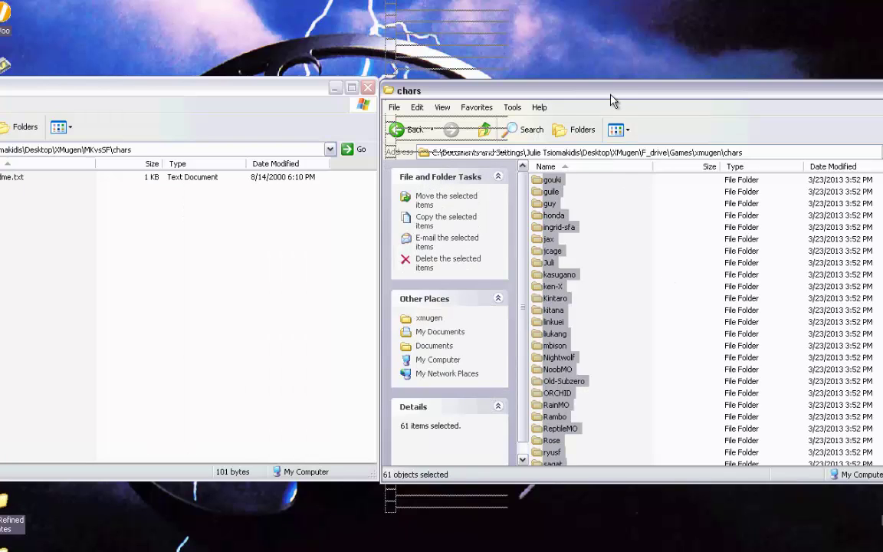
Step: Move all stage files from MKvsSF\stages into the emptied F_drive\Games\xmugen\stages folder
mouse_move(614, 95)
mouse_down()
mouse_move(623, 79)
mouse_move(617, 99)
mouse_move(615, 91)
mouse_up()
key(BackSpace)
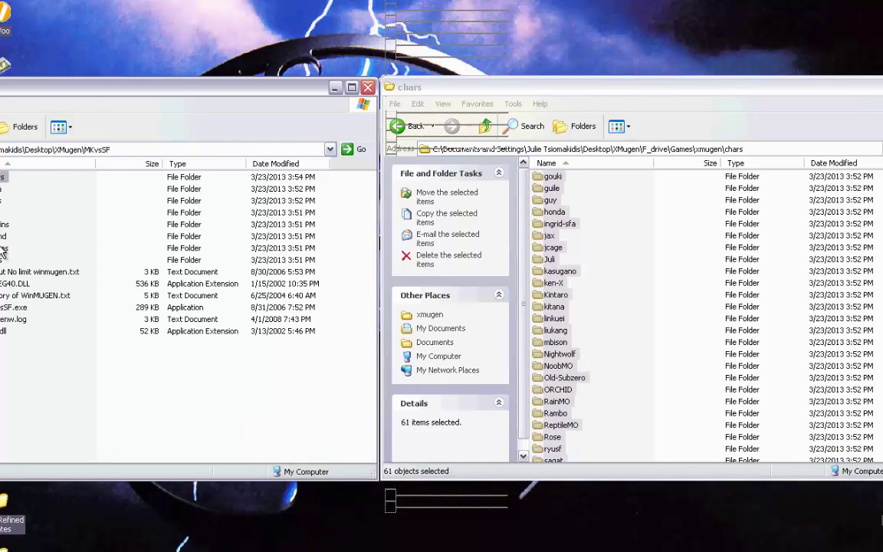
double_click(4, 253)
drag(227, 155, 3, 460)
click(395, 126)
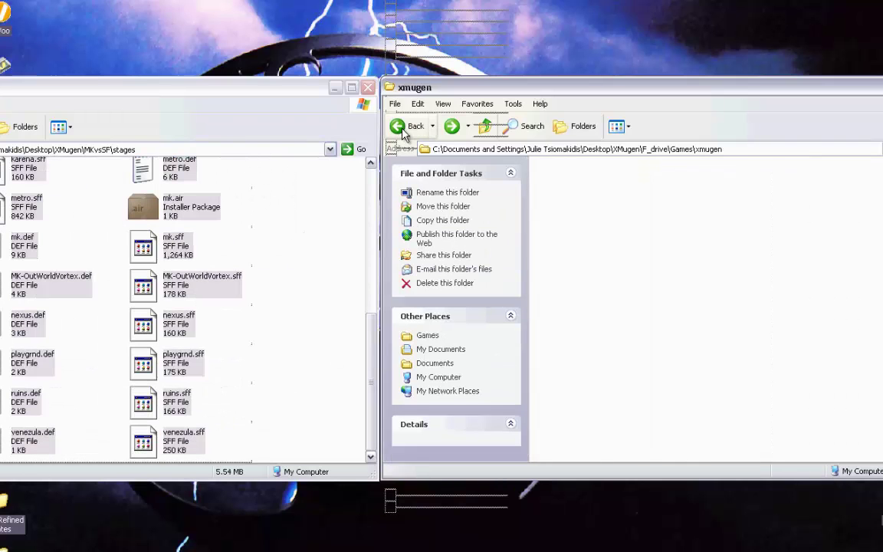
double_click(555, 223)
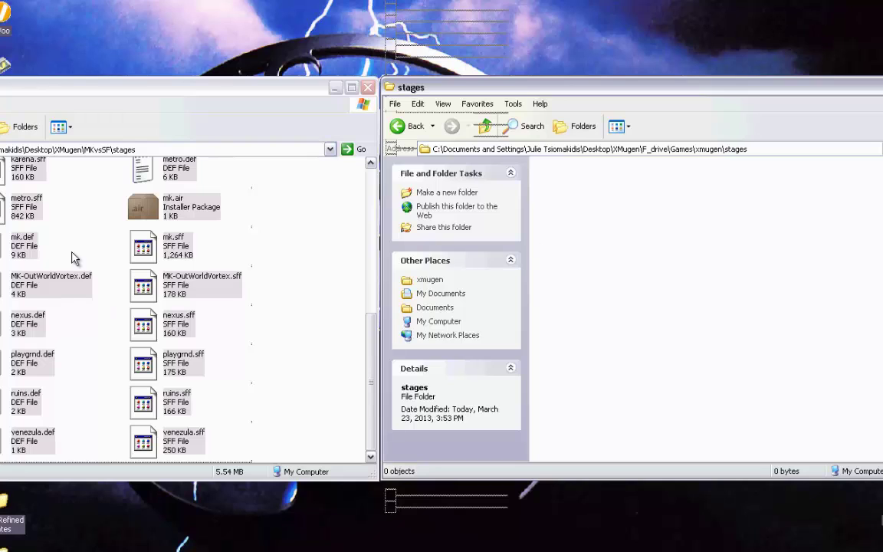
drag(15, 243, 664, 296)
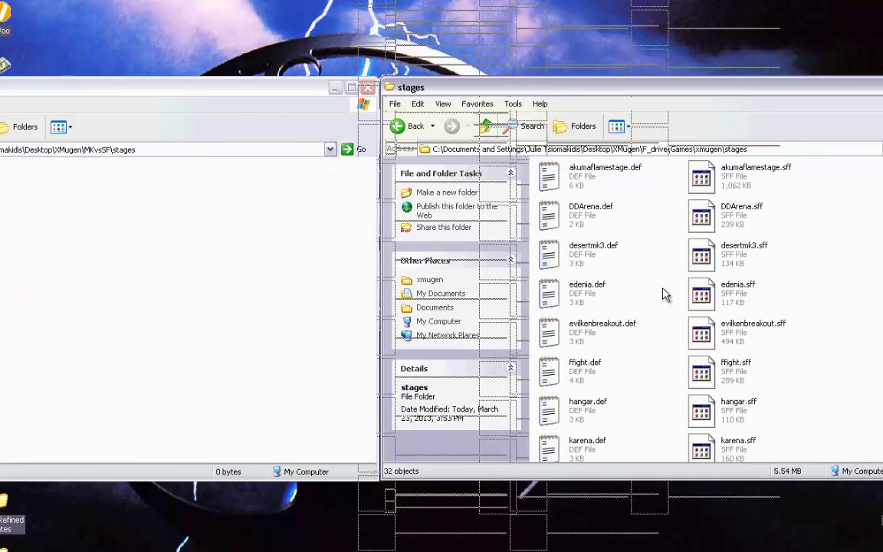
Step: Show xmugen's stages folder in Details view and return to the xmugen folder
click(618, 126)
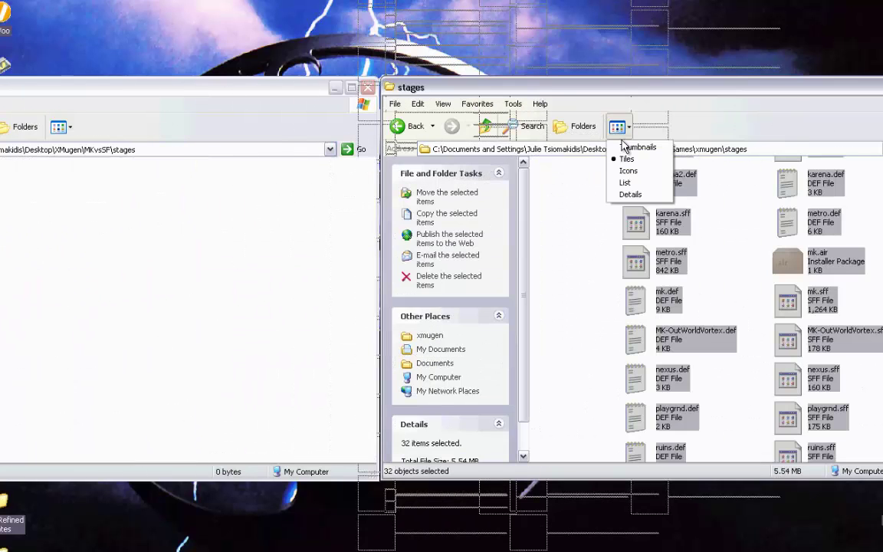
click(631, 194)
click(397, 127)
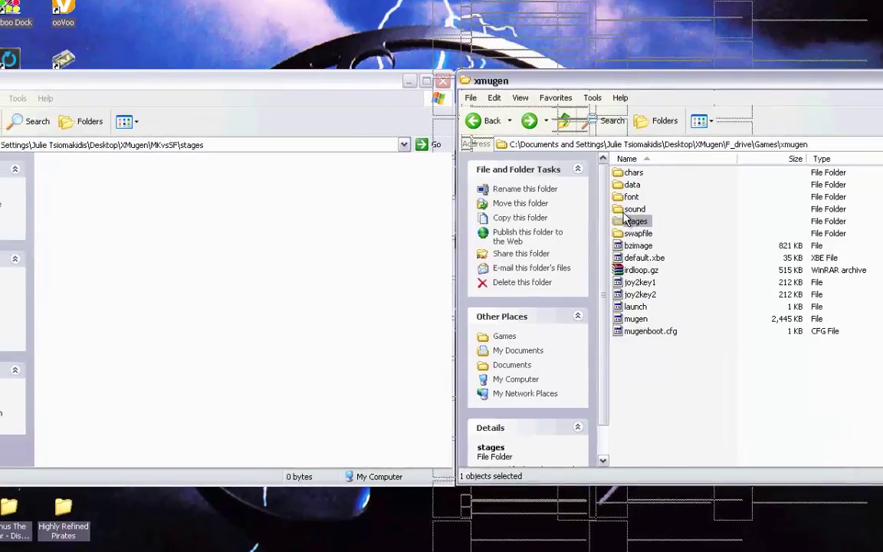
Step: Move all files from MKvsSF\sound into F_drive\Games\xmugen\sound and return both windows to their parent folders
click(548, 218)
double_click(762, 211)
click(16, 112)
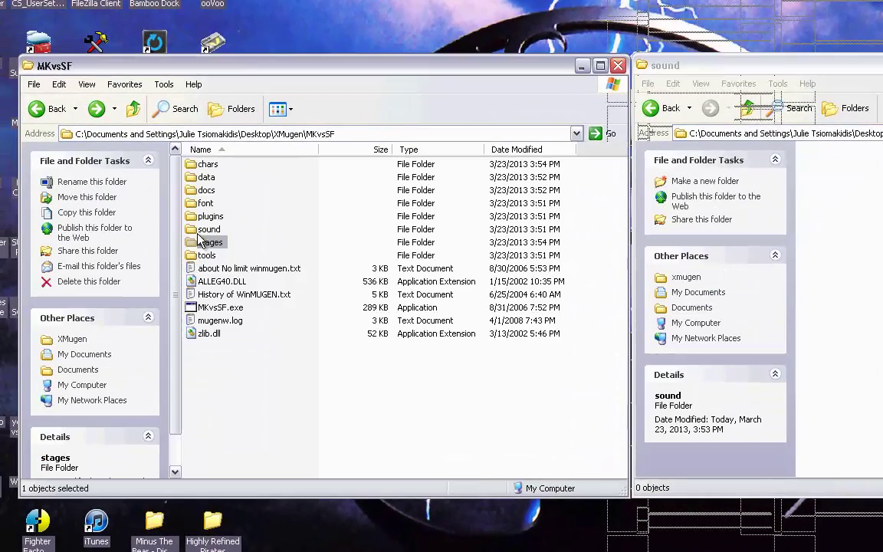
click(157, 224)
drag(536, 153, 214, 495)
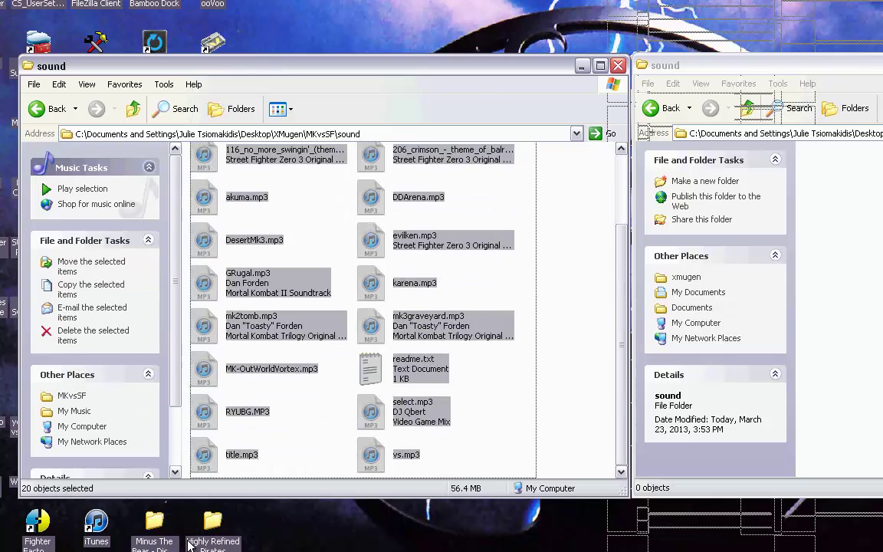
drag(204, 455, 705, 253)
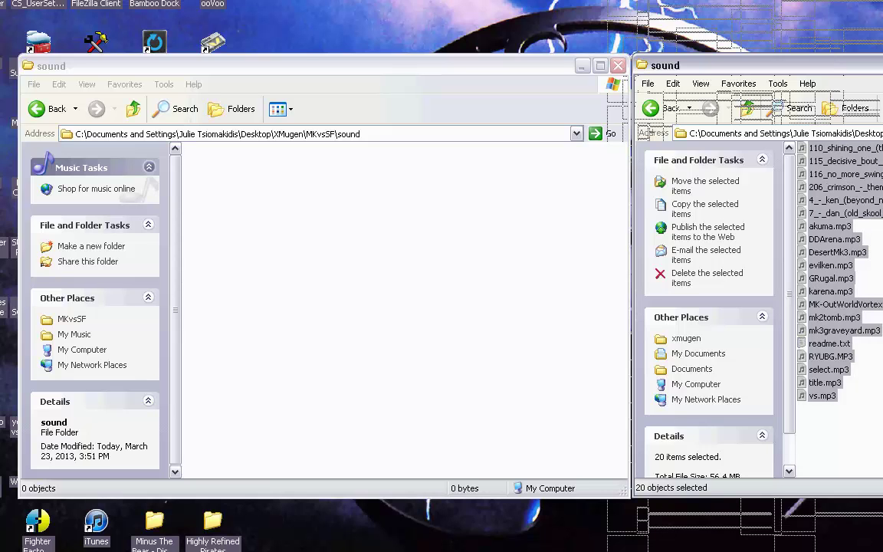
key(alt+F4)
key(alt+F4)
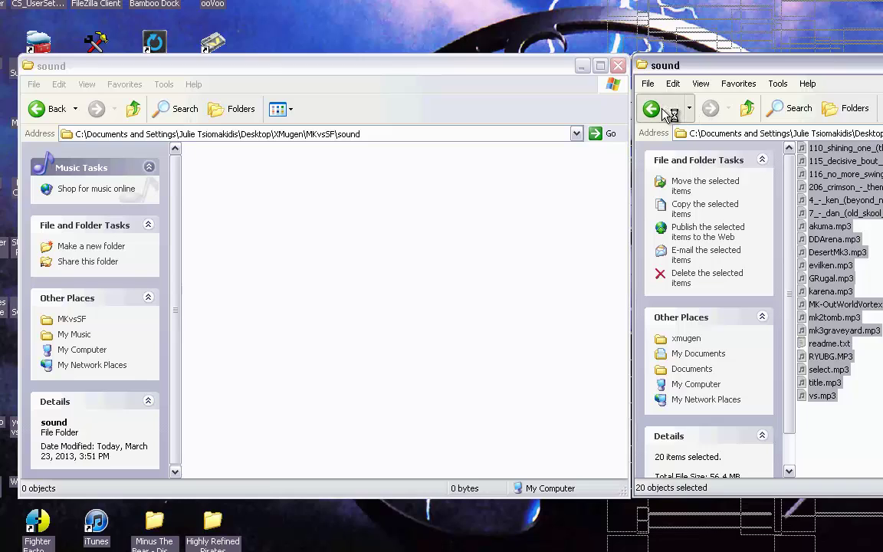
click(652, 109)
click(47, 109)
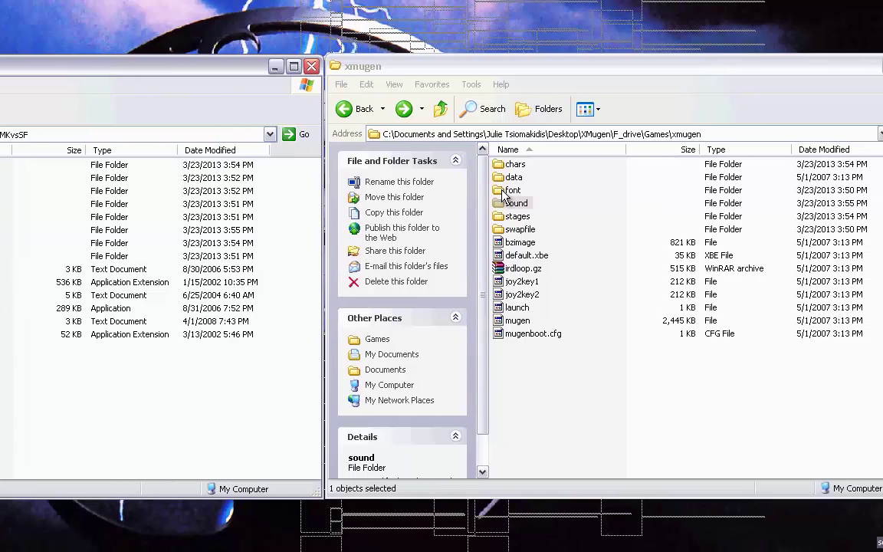
Step: Check xmugen's font folder, and delete the MFJ folder from xmugen's data folder
double_click(603, 191)
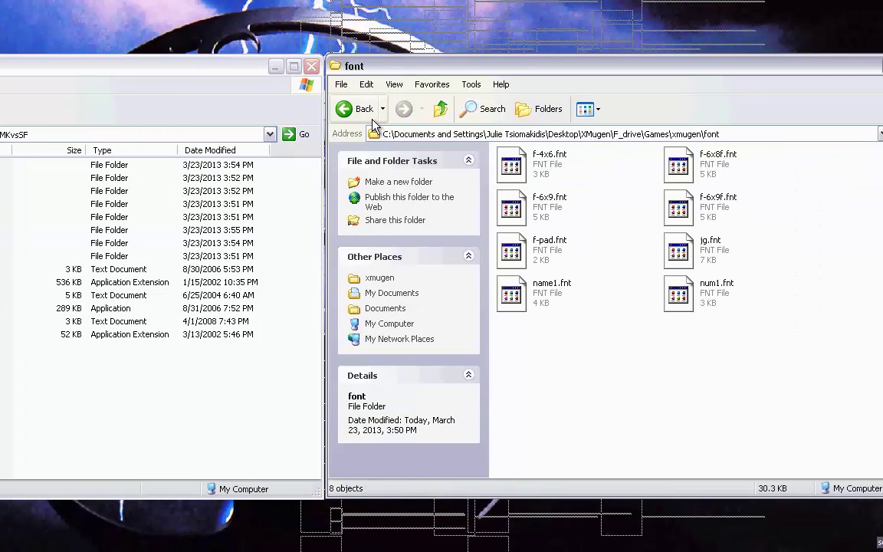
click(343, 109)
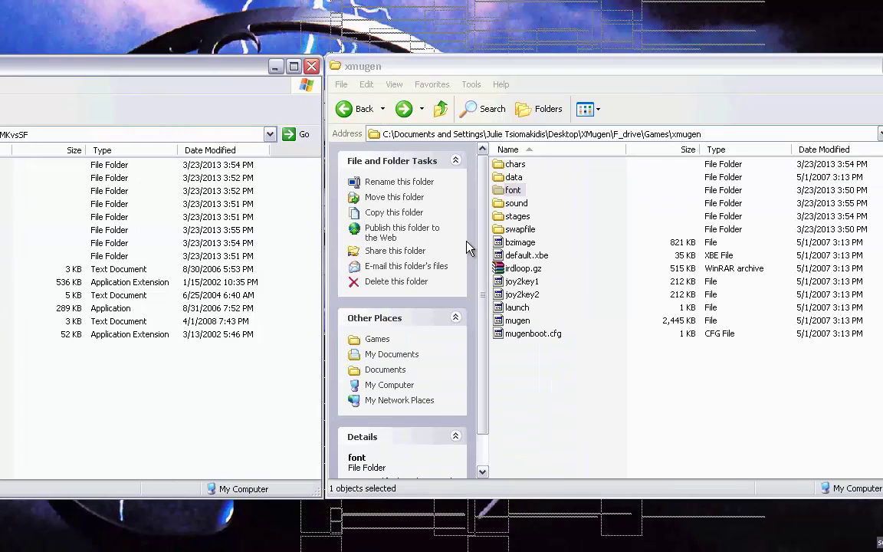
click(515, 178)
double_click(518, 181)
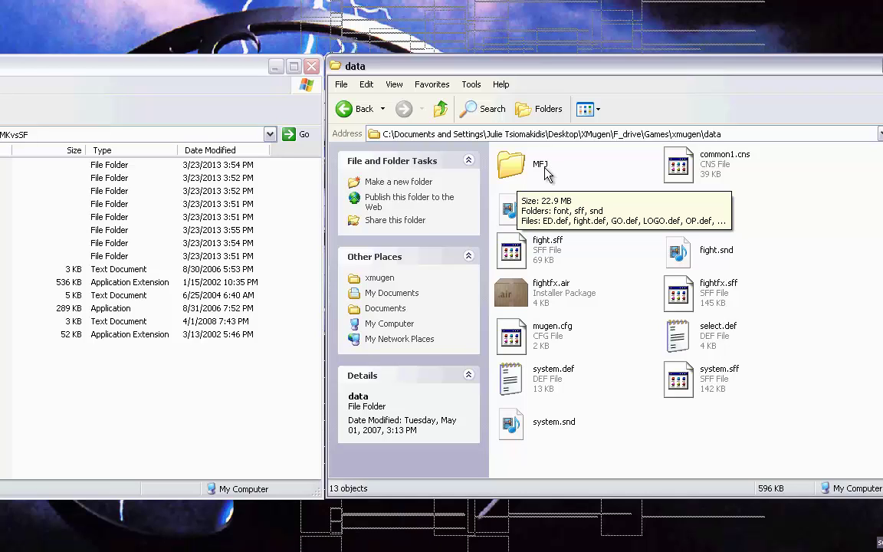
click(546, 173)
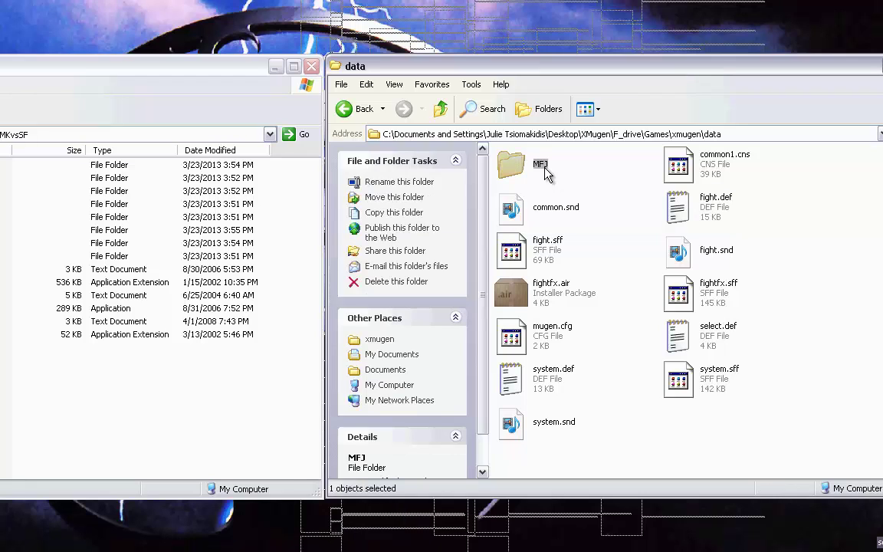
key(Delete)
key(Return)
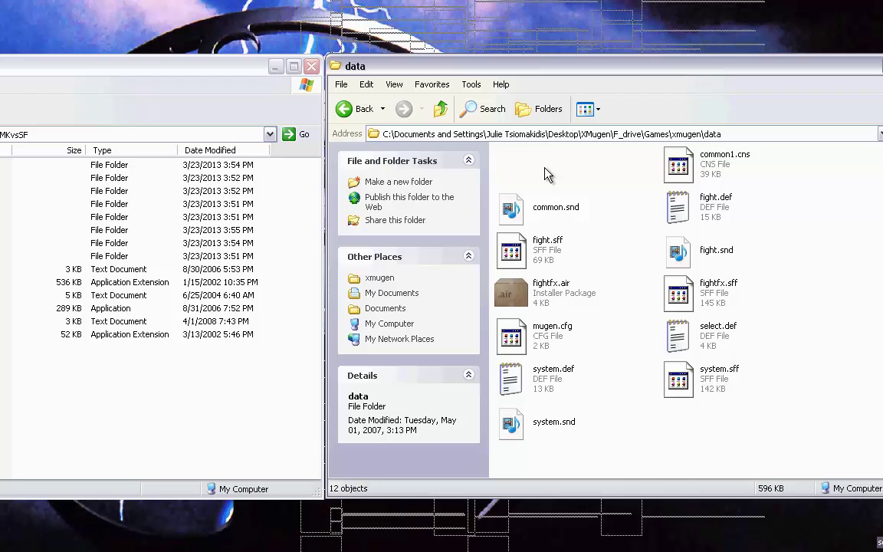
Step: Create a folder named mkvssf in xmugen's data folder and place it where the MFJ folder was
right_click(549, 167)
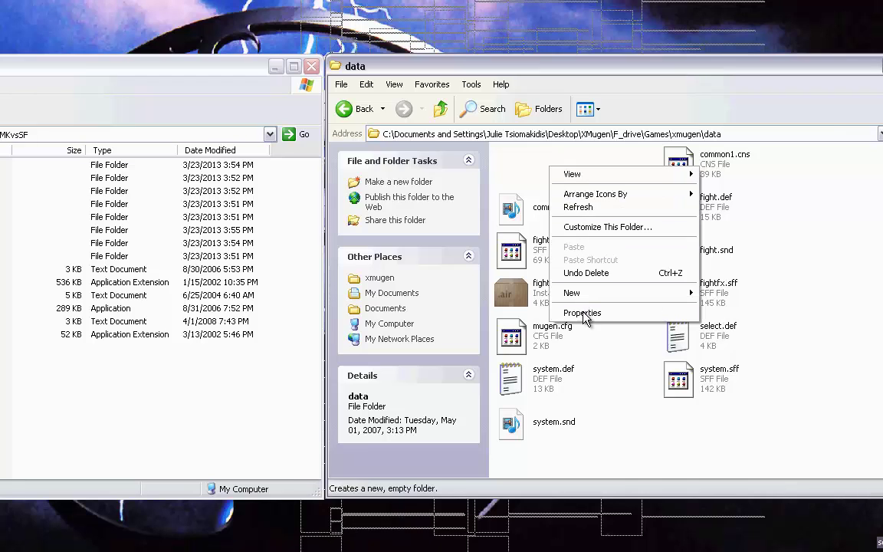
mouse_move(601, 299)
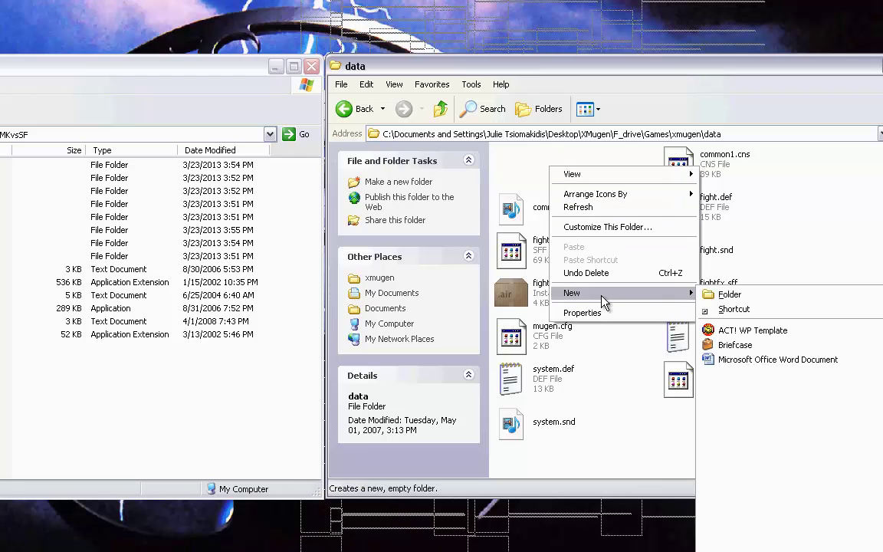
click(766, 294)
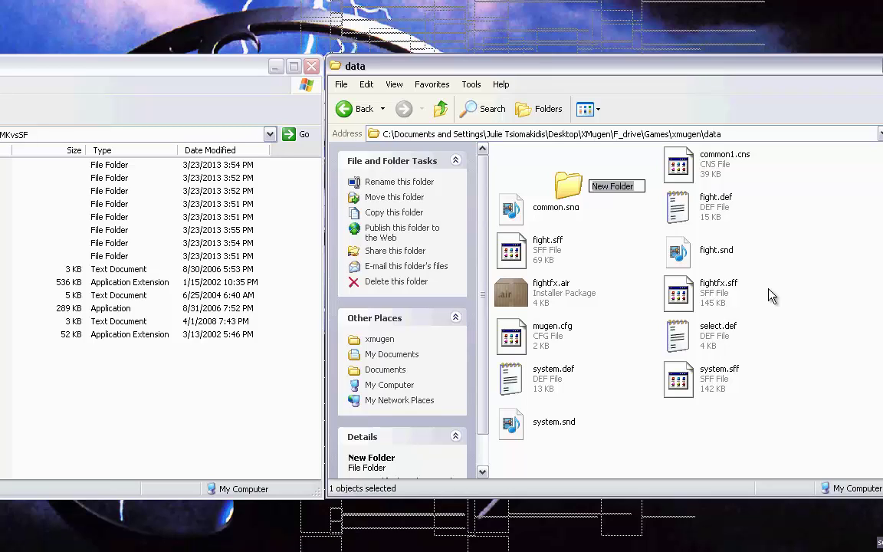
text(mkvs)
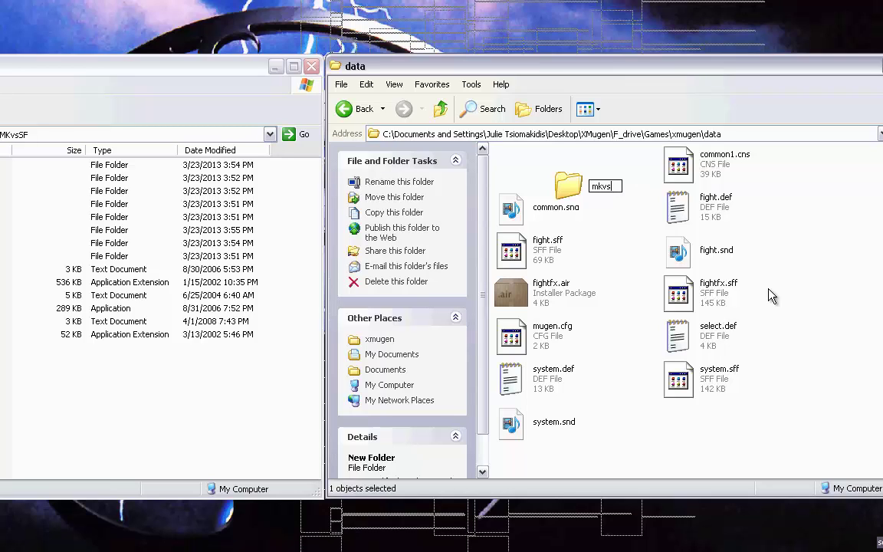
text(sf)
click(771, 297)
mouse_move(555, 184)
mouse_down()
mouse_move(539, 175)
mouse_move(551, 169)
mouse_up()
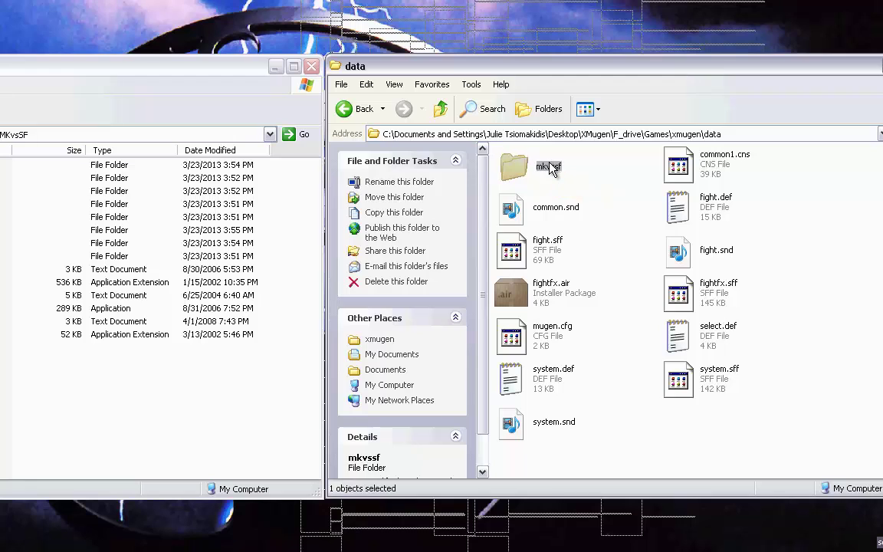
Step: Show xmugen's data folder in Details view, sorted by type
click(590, 109)
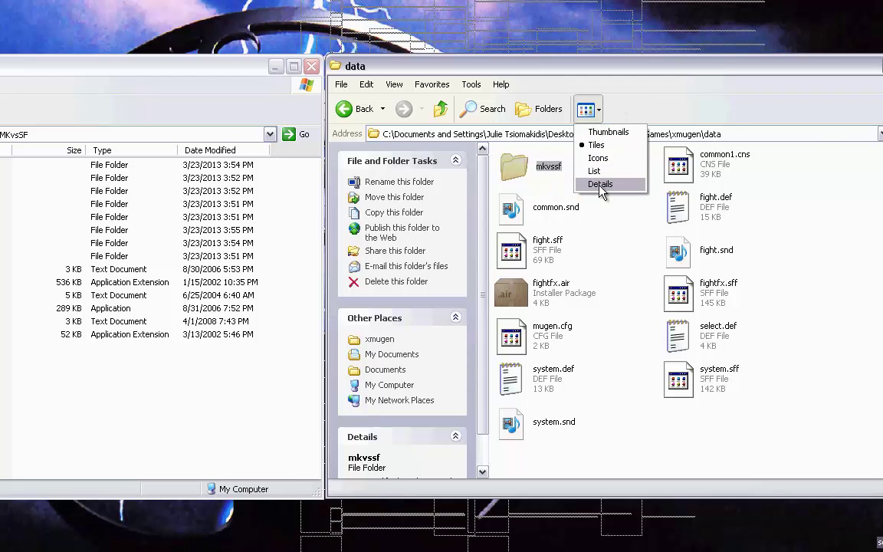
click(600, 184)
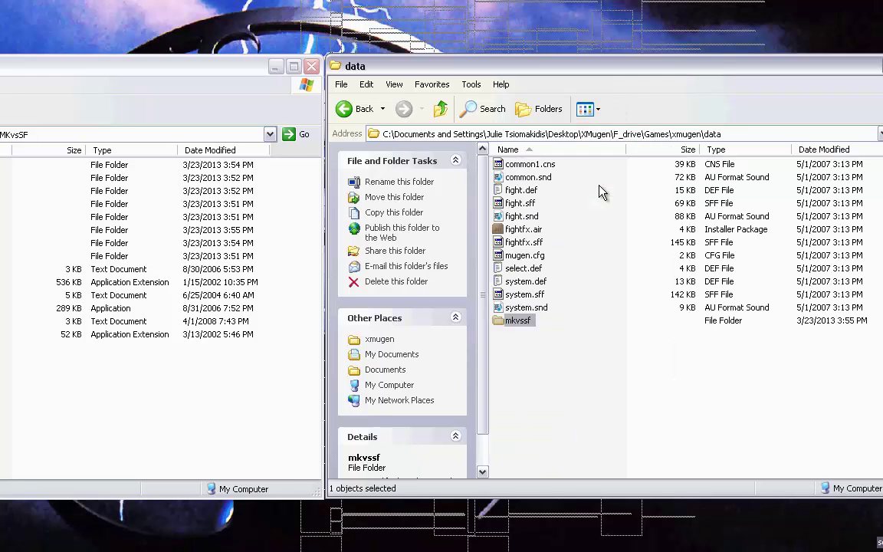
click(726, 151)
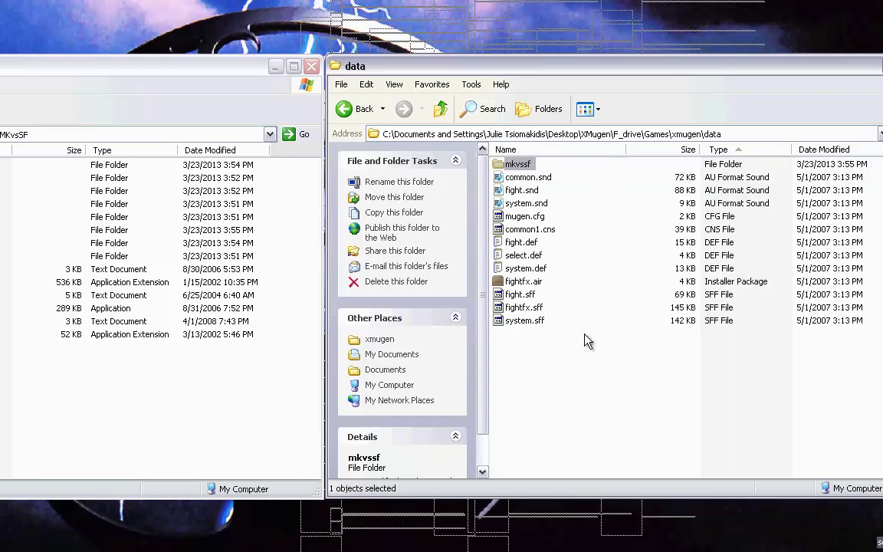
click(563, 351)
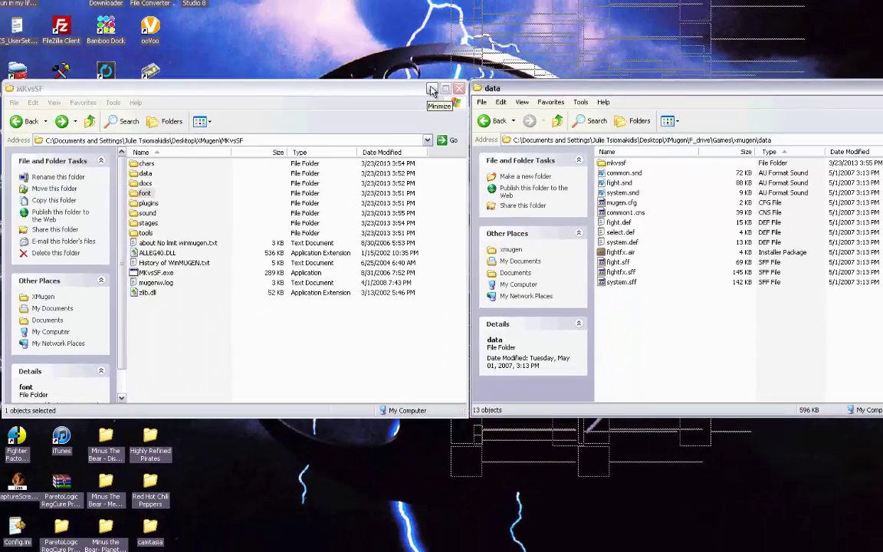
Step: Minimize the MKvsSF window, start Notepad and open mugen.cfg from xmugen's data folder in it
click(431, 90)
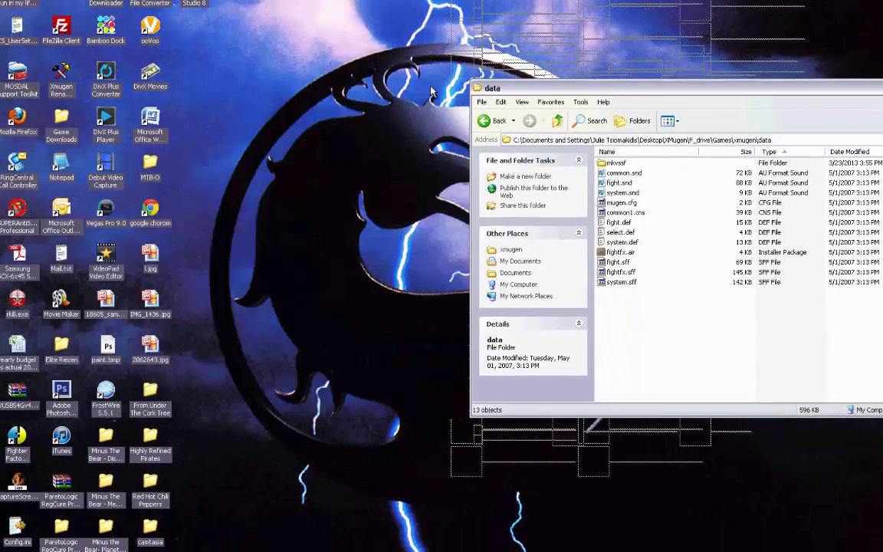
click(60, 166)
double_click(59, 167)
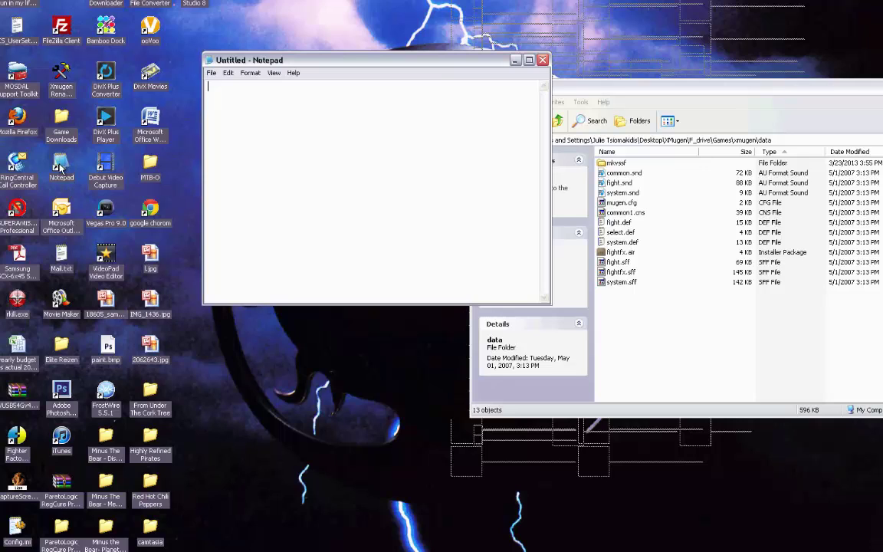
drag(402, 66, 299, 151)
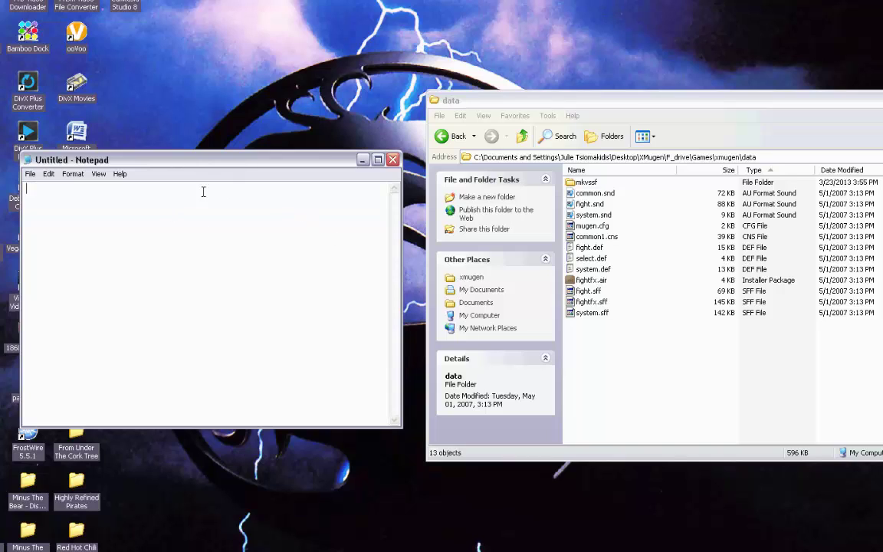
click(598, 228)
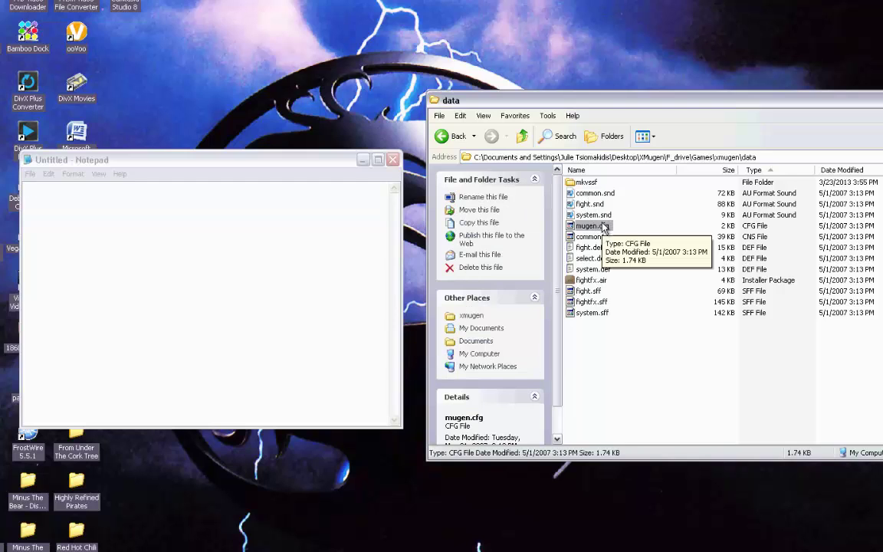
drag(610, 228, 246, 277)
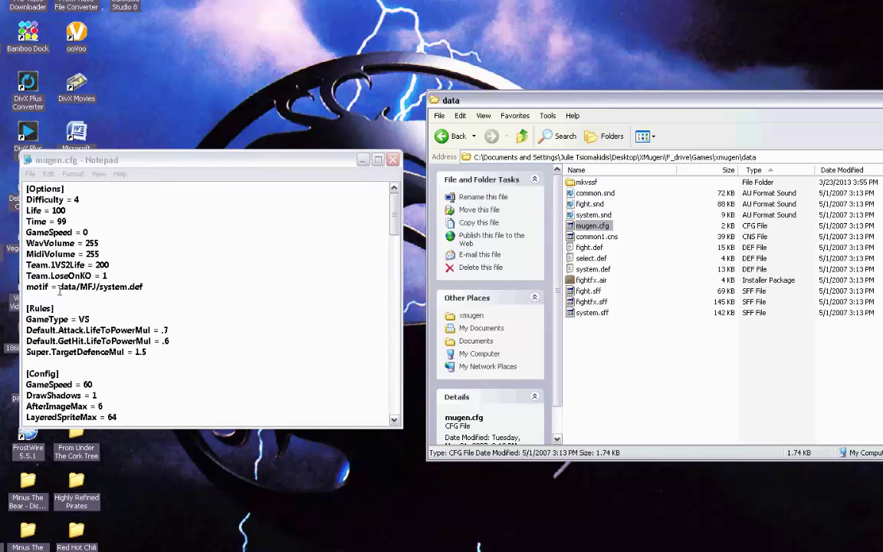
Step: Change the motif line in mugen.cfg to data/mkvssf/system.def, save the file and minimize Notepad
click(27, 286)
drag(27, 286, 147, 288)
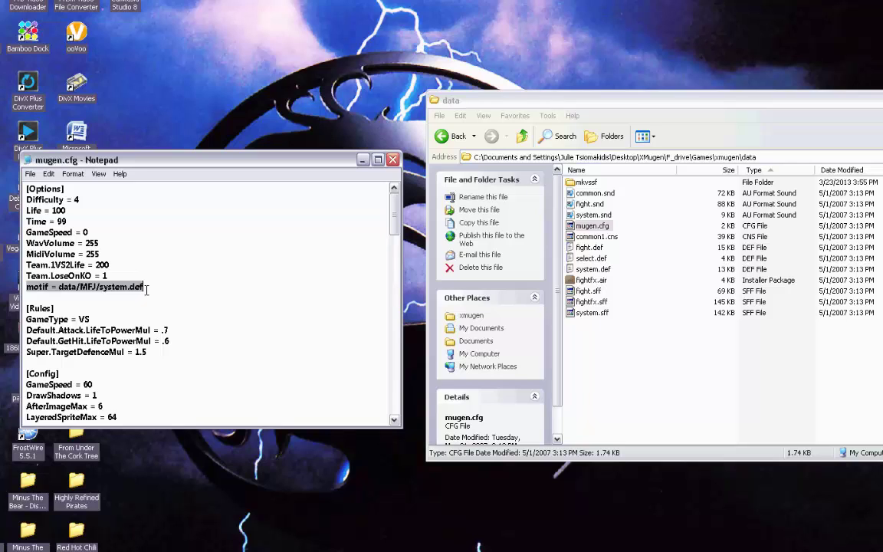
click(146, 288)
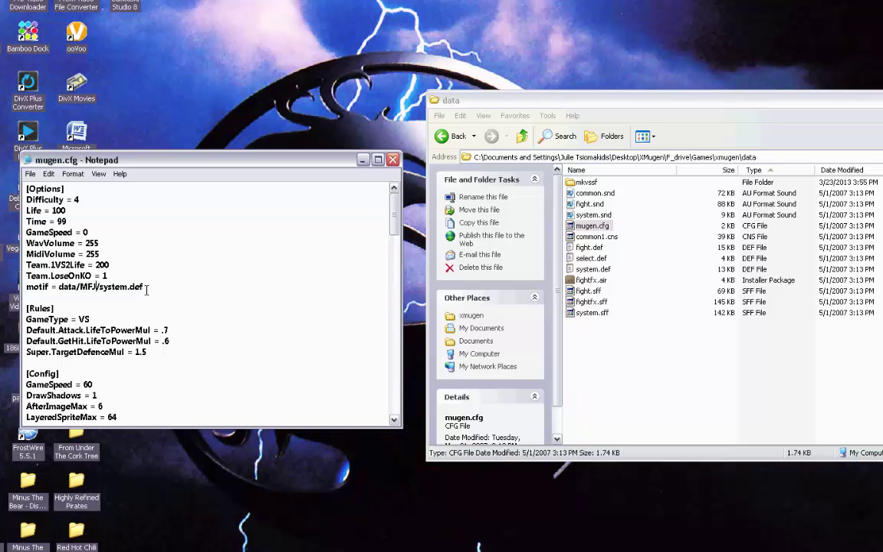
key(Left)
key(Left)
key(Left)
key(Left)
key(Left)
key(Left)
key(Left)
key(Left)
key(Right)
key(Right)
key(Right)
key(Right)
key(Right)
key(Right)
key(BackSpace)
key(BackSpace)
key(BackSpace)
text(mkvssf)
click(31, 174)
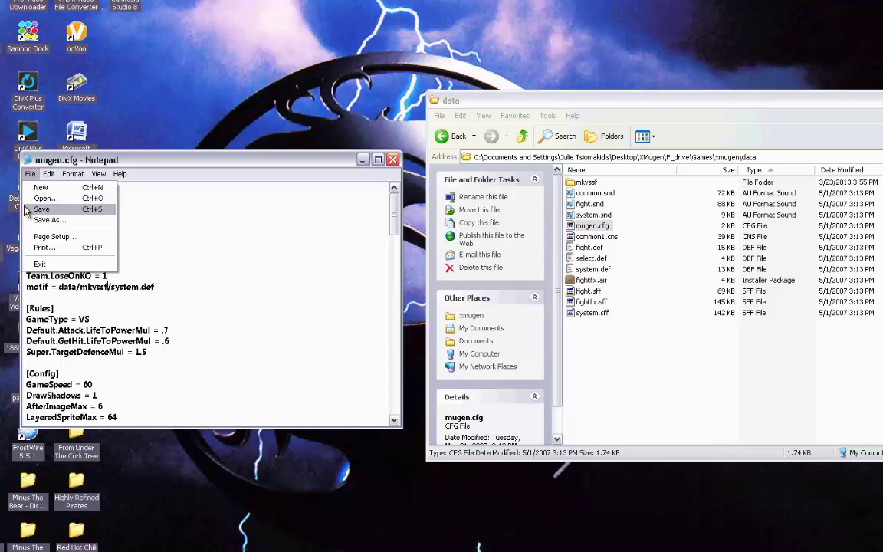
click(27, 204)
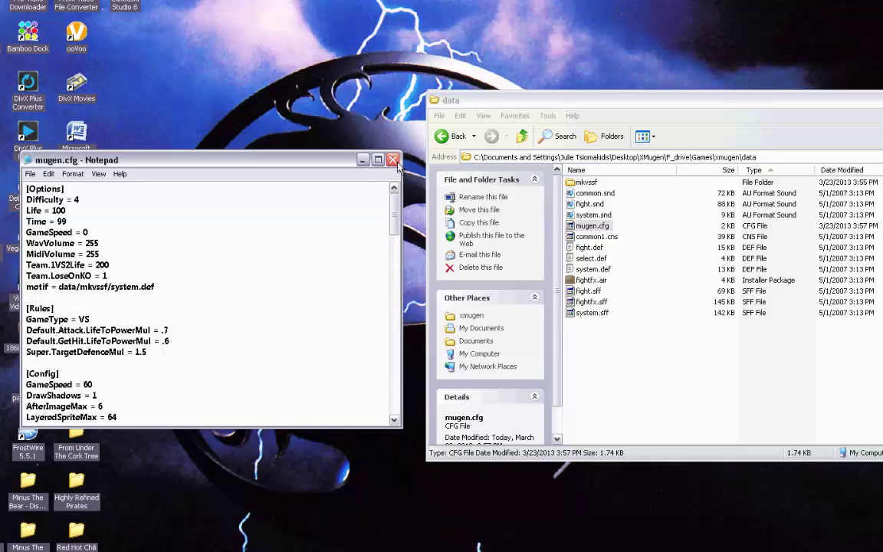
click(364, 159)
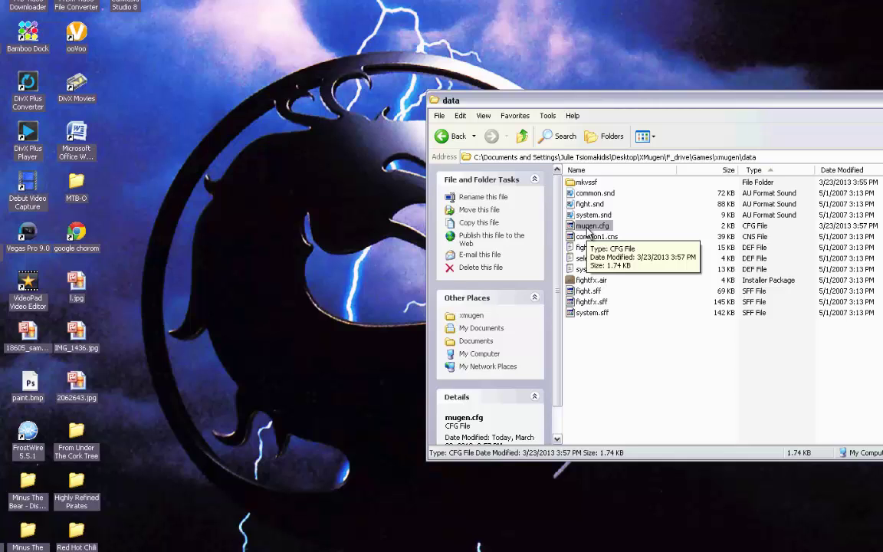
Step: Create a folder named font inside xmugen's data\mkvssf folder
double_click(589, 184)
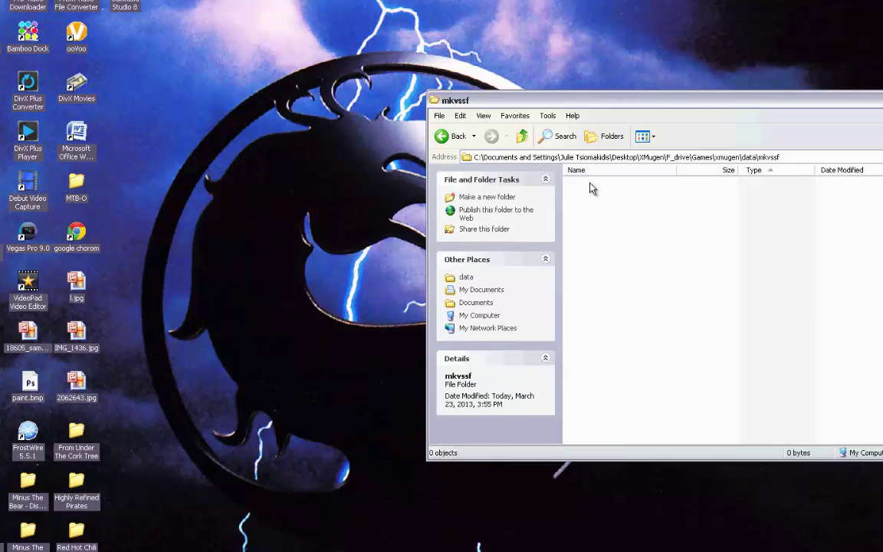
right_click(601, 225)
mouse_move(648, 325)
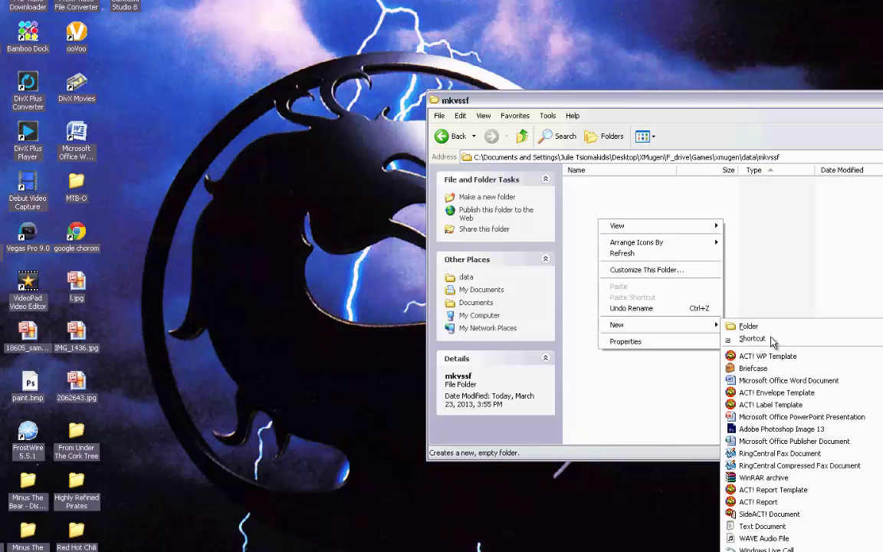
click(783, 330)
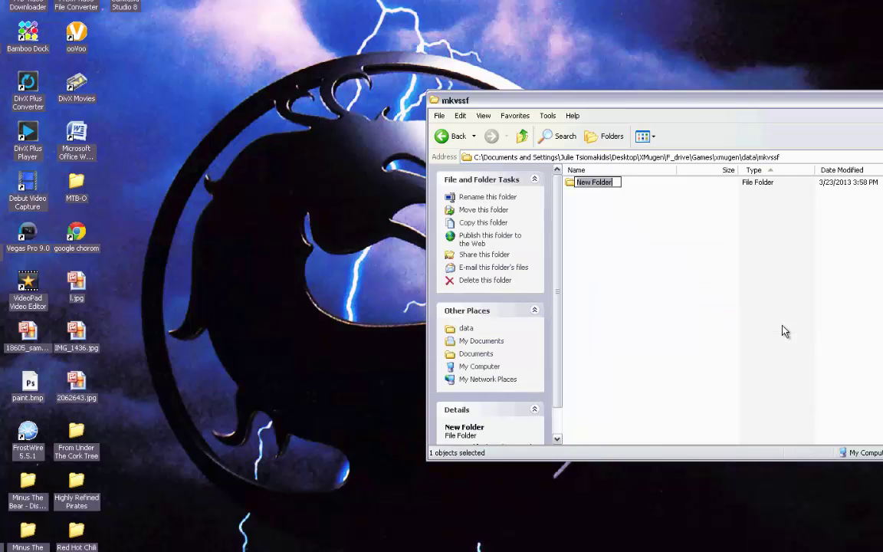
text(font)
click(785, 331)
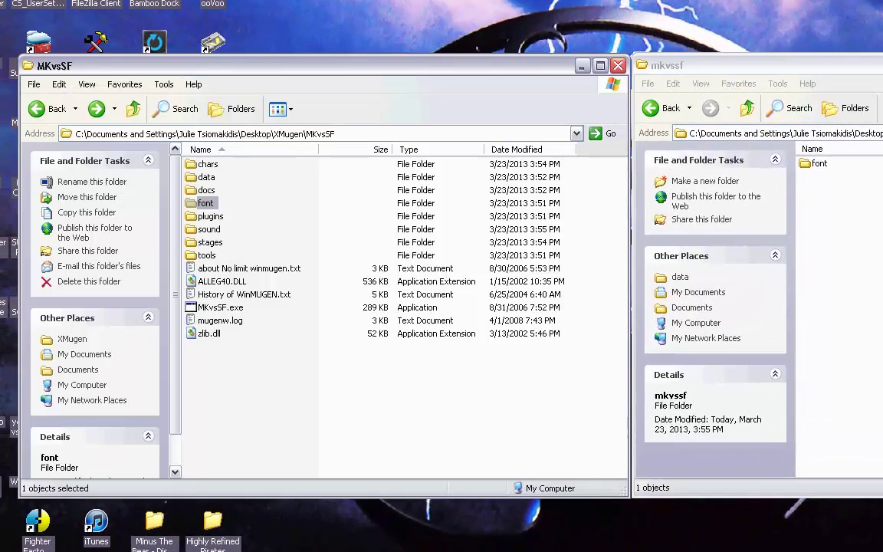
Step: Move every file from MKvsSF's font folder into the font folder inside xmugen's data\mkvssf folder
double_click(205, 204)
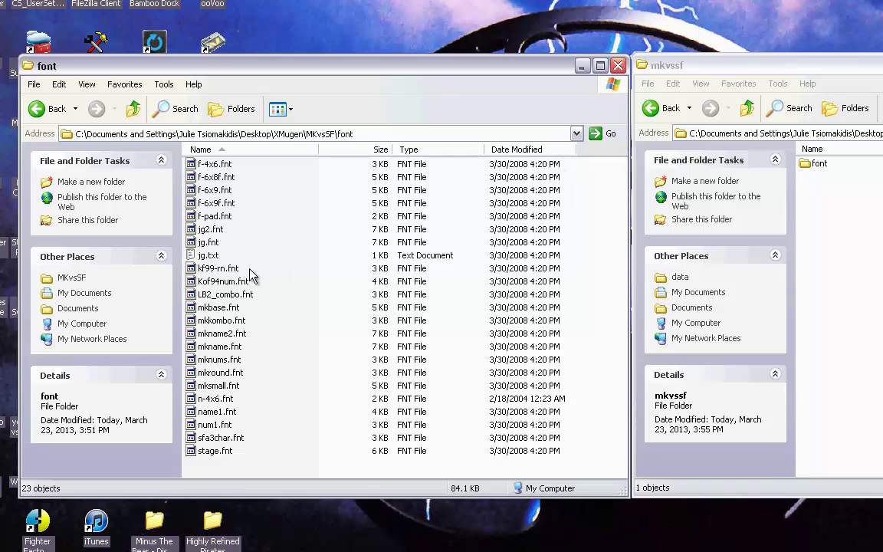
click(208, 256)
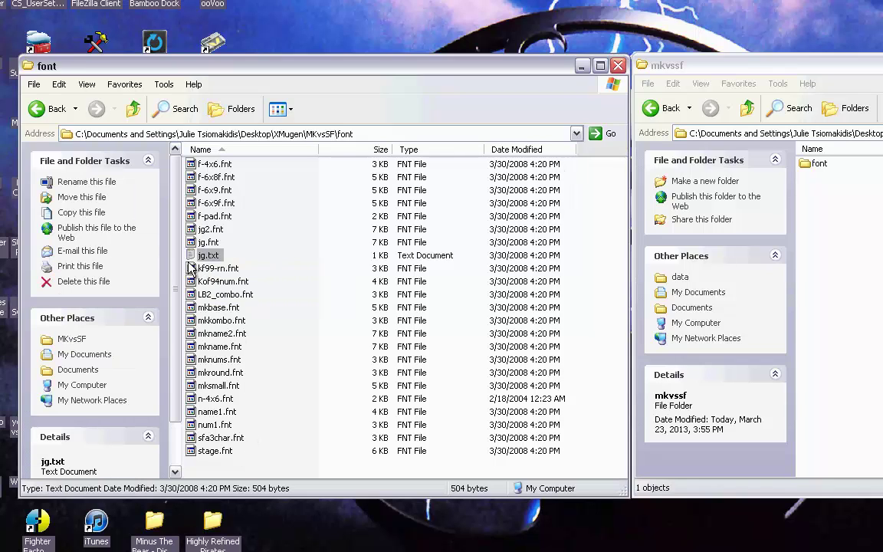
drag(237, 464, 201, 178)
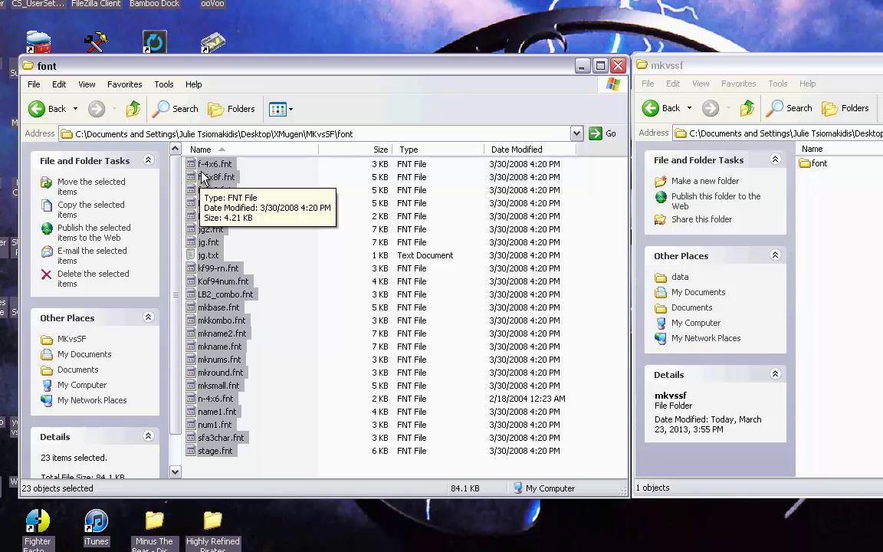
drag(204, 178, 882, 241)
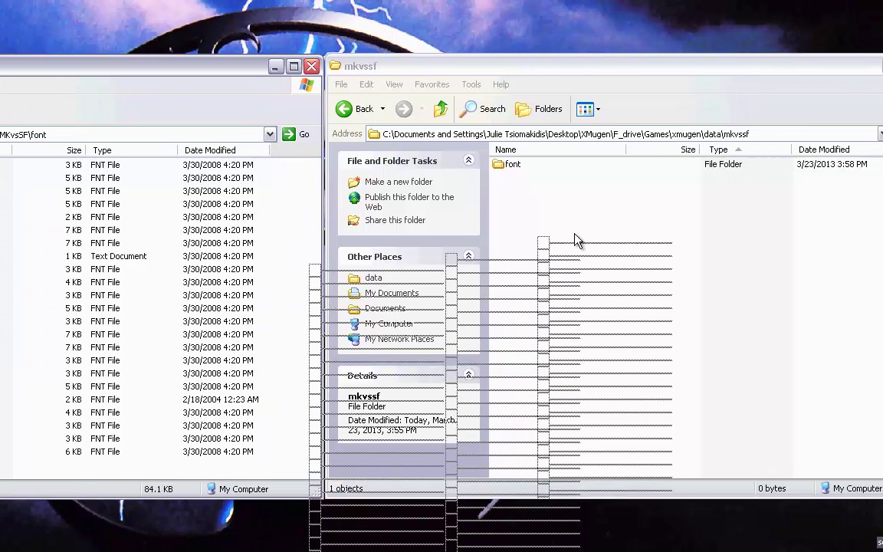
drag(579, 240, 518, 167)
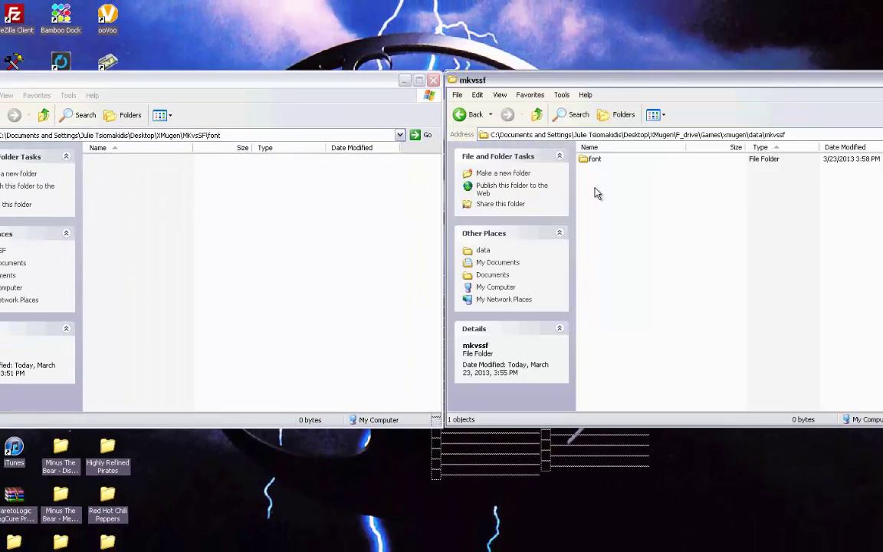
mouse_move(611, 83)
mouse_down()
mouse_move(587, 172)
mouse_move(613, 77)
mouse_up()
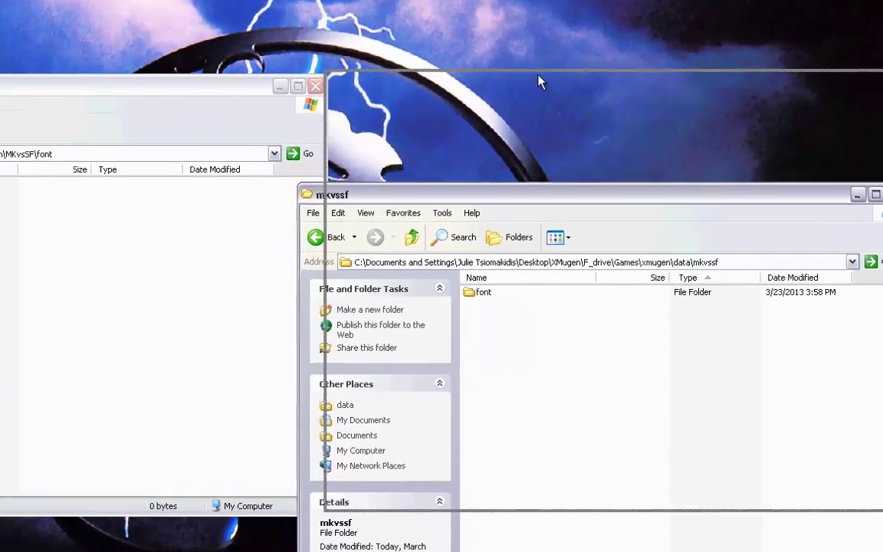
drag(539, 82, 536, 84)
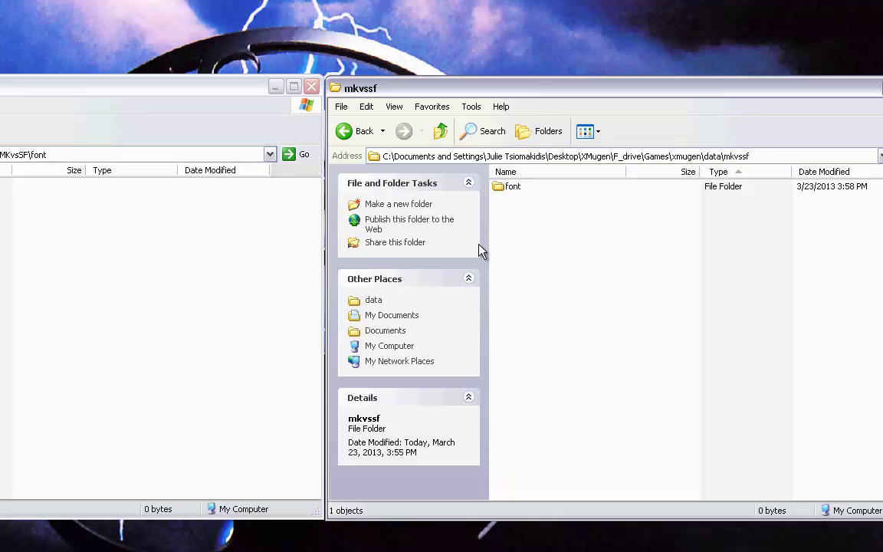
Step: Review where the font and data folders sit inside xmugen, and return to its data\mkvssf folder
click(350, 135)
click(350, 135)
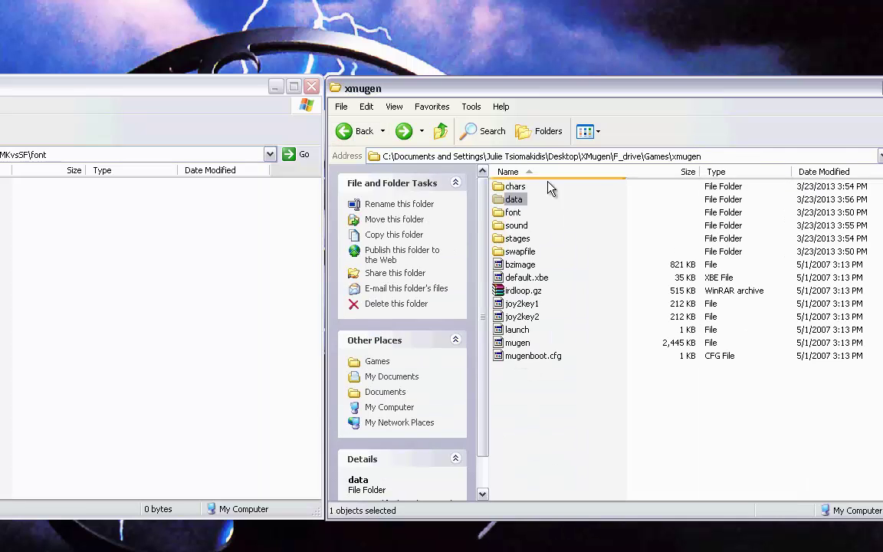
click(512, 212)
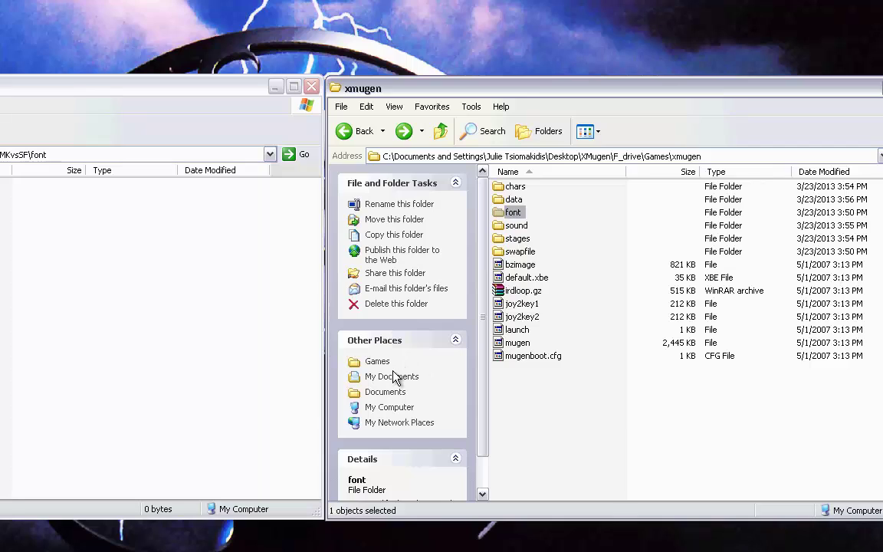
double_click(514, 201)
click(527, 187)
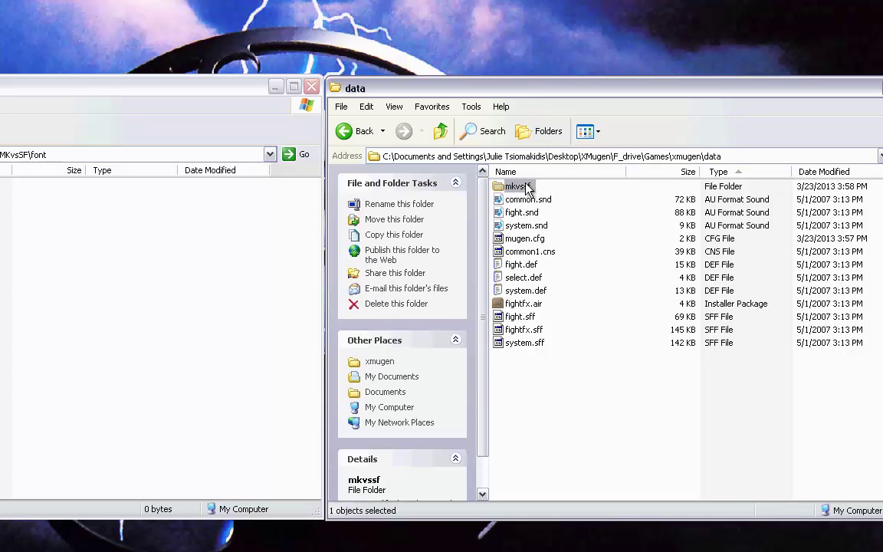
click(344, 131)
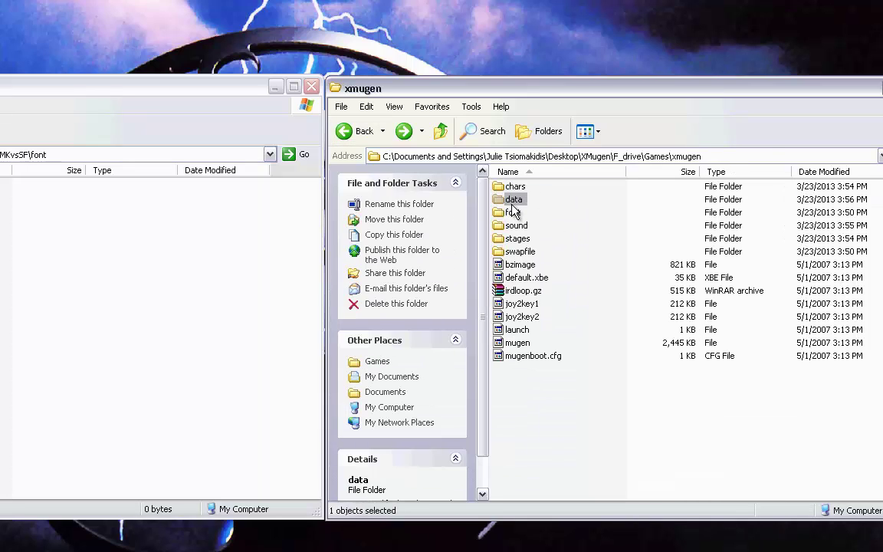
click(512, 212)
double_click(514, 199)
click(512, 189)
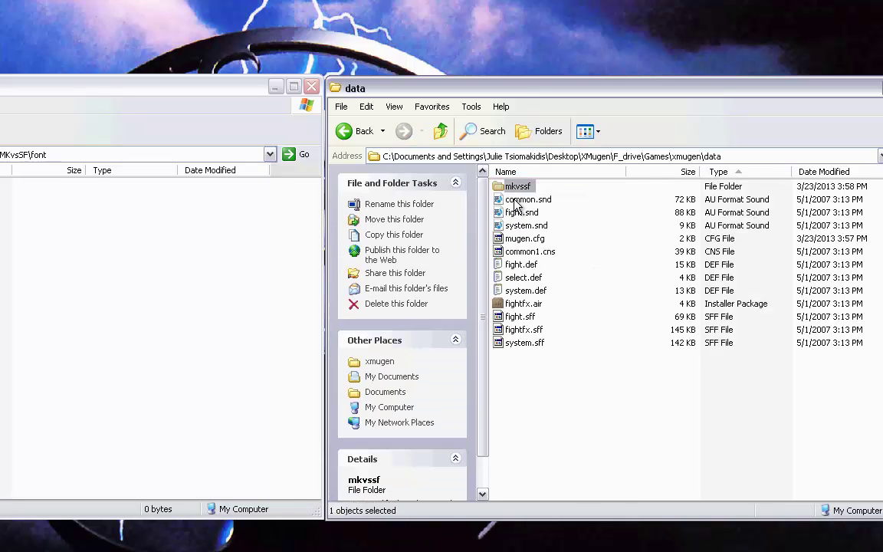
double_click(531, 188)
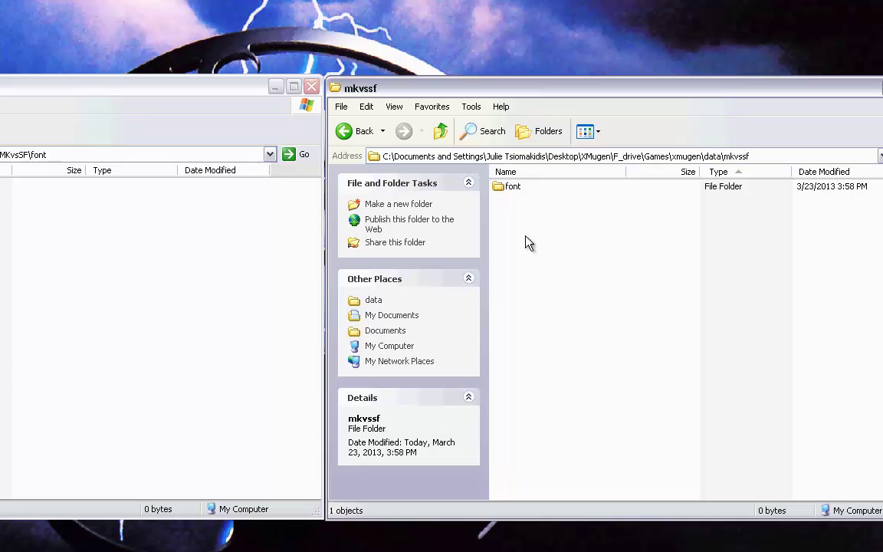
Step: Open MKvsSF's data folder and delete the unneeded items from it
key(alt+Tab)
key(BackSpace)
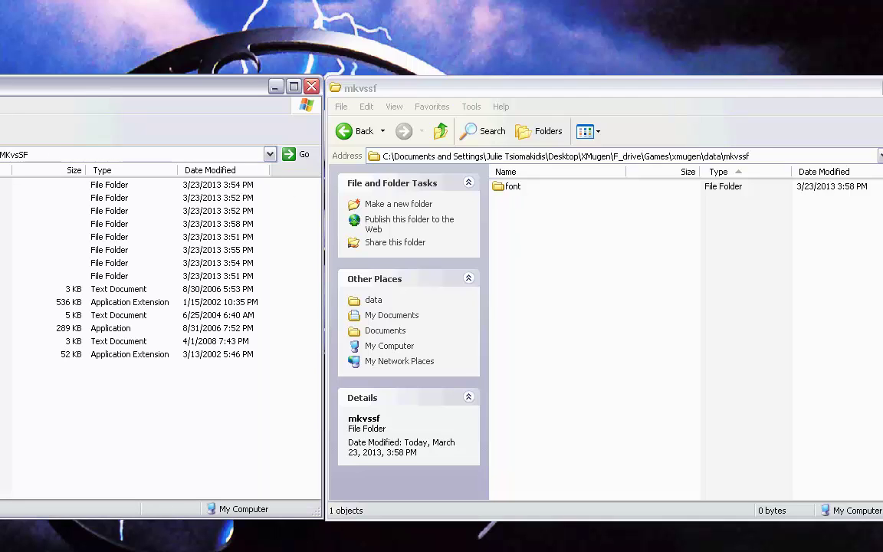
key(Return)
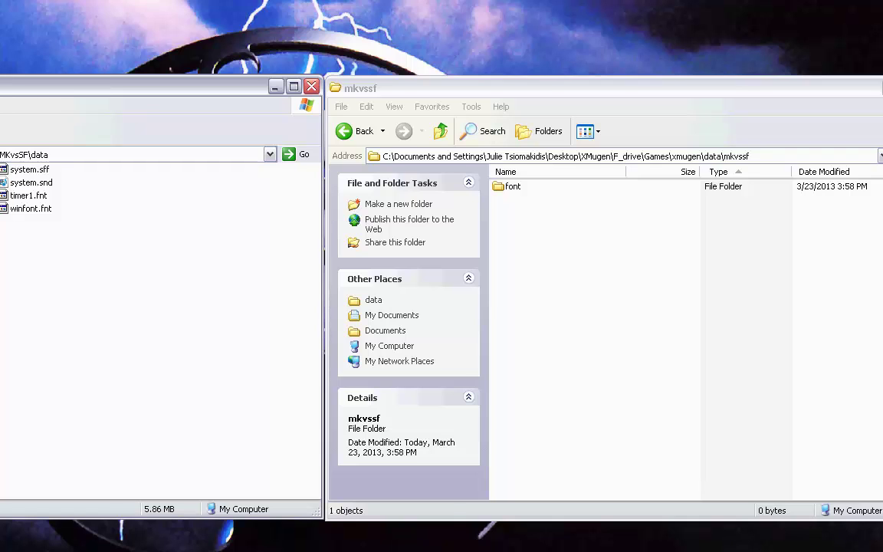
key(Delete)
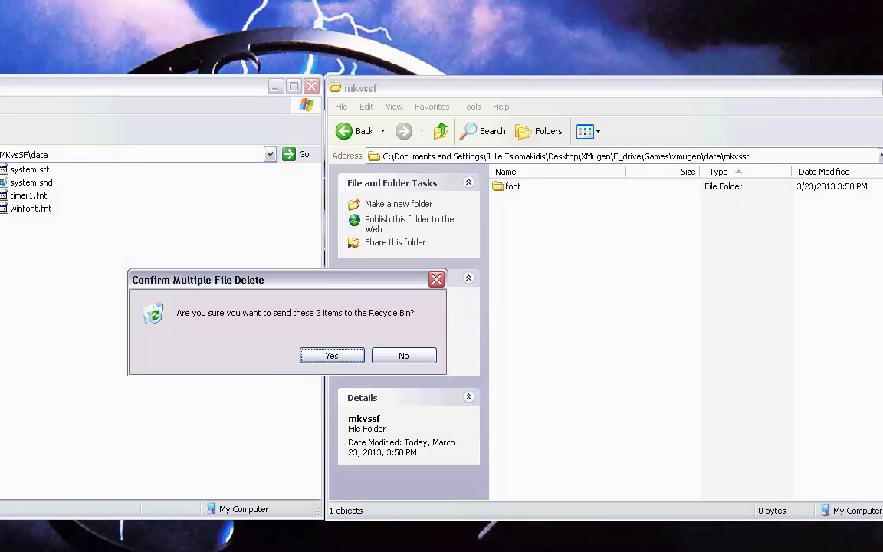
key(Return)
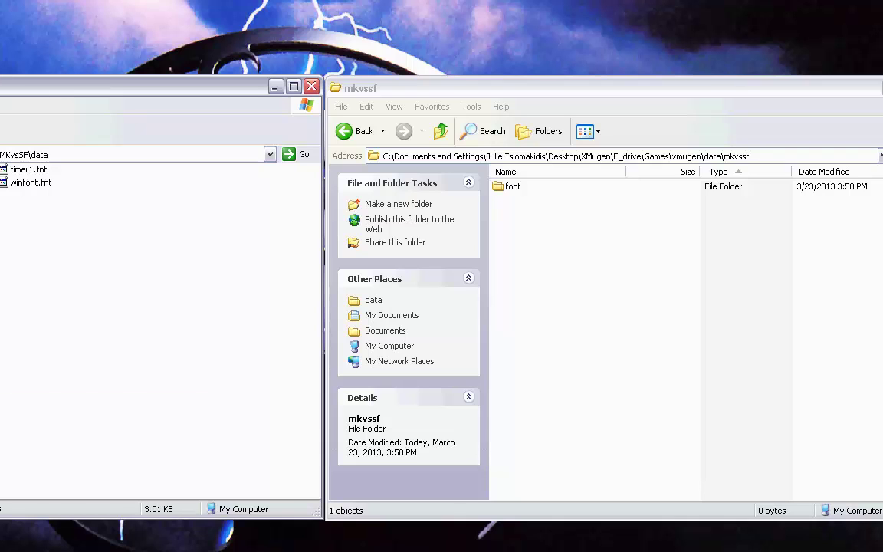
key(Delete)
key(Return)
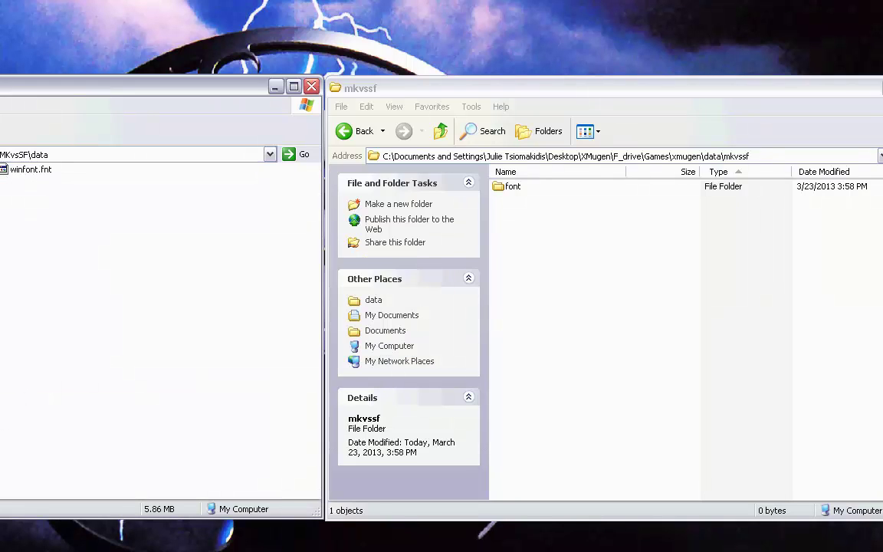
Step: Show MKvsSF's data folder in Details view, sorted by type
click(0, 130)
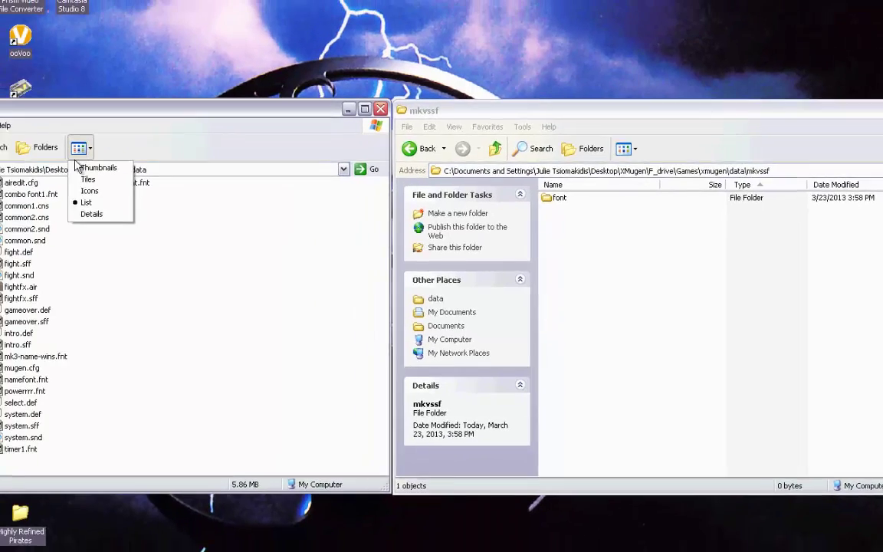
click(91, 213)
click(211, 185)
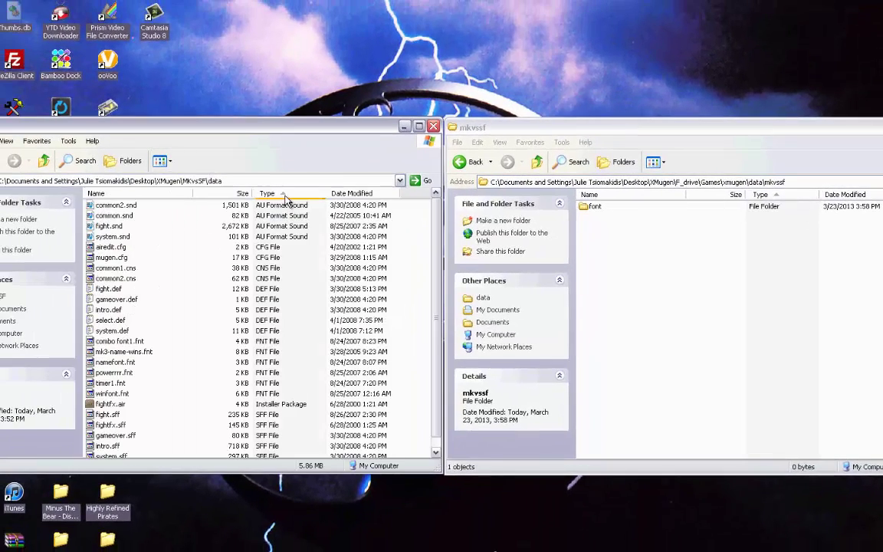
Step: Delete airedit.cfg and mugen.cfg from MKvsSF's data folder
scroll(386, 236, down, 1)
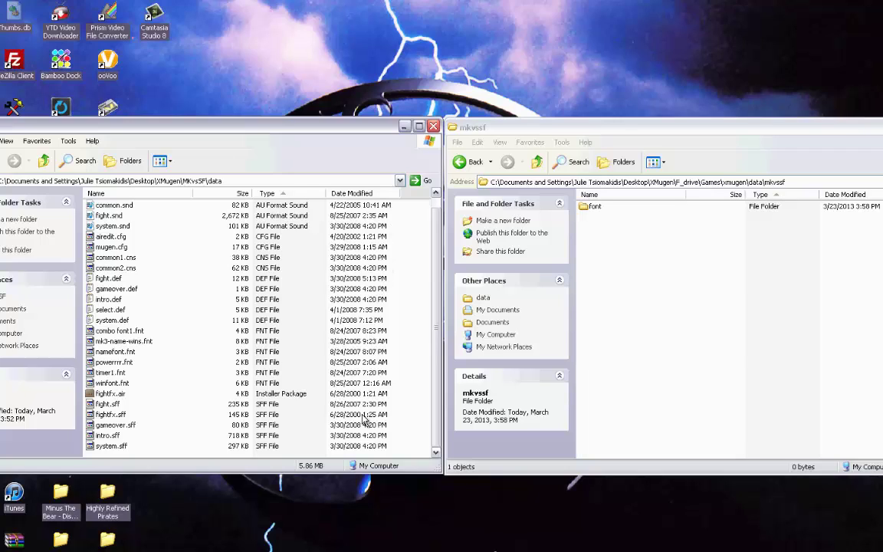
scroll(365, 420, up, 1)
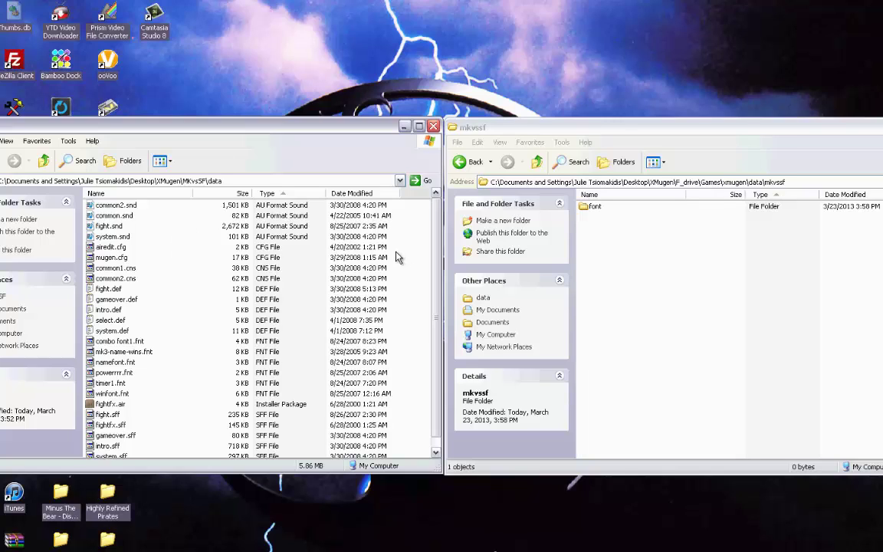
drag(393, 252, 91, 265)
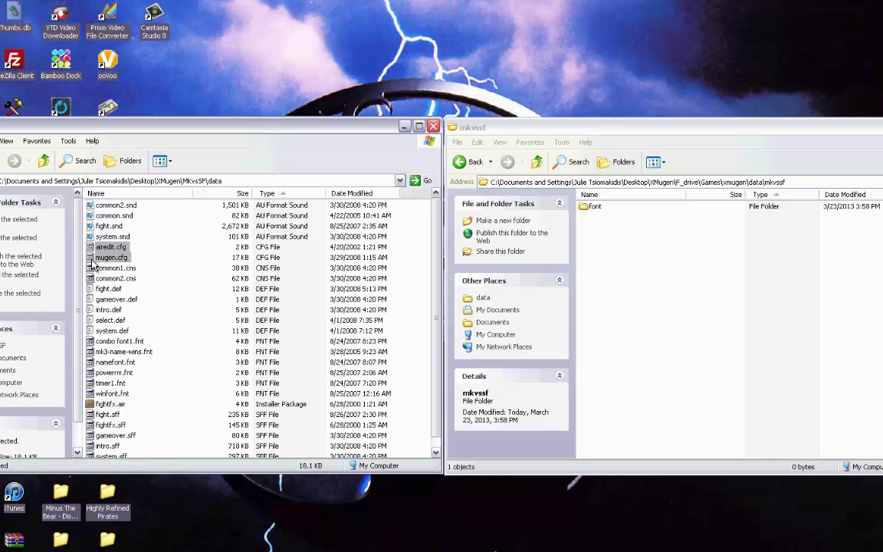
key(Delete)
key(Return)
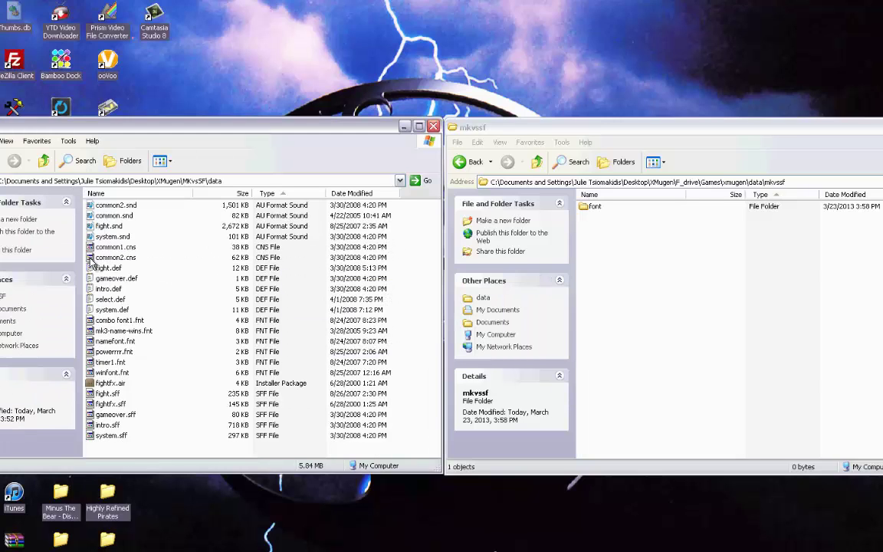
Step: Move all remaining files from MKvsSF's data folder into xmugen's data\mkvssf folder and sort them there by type
click(471, 162)
click(607, 249)
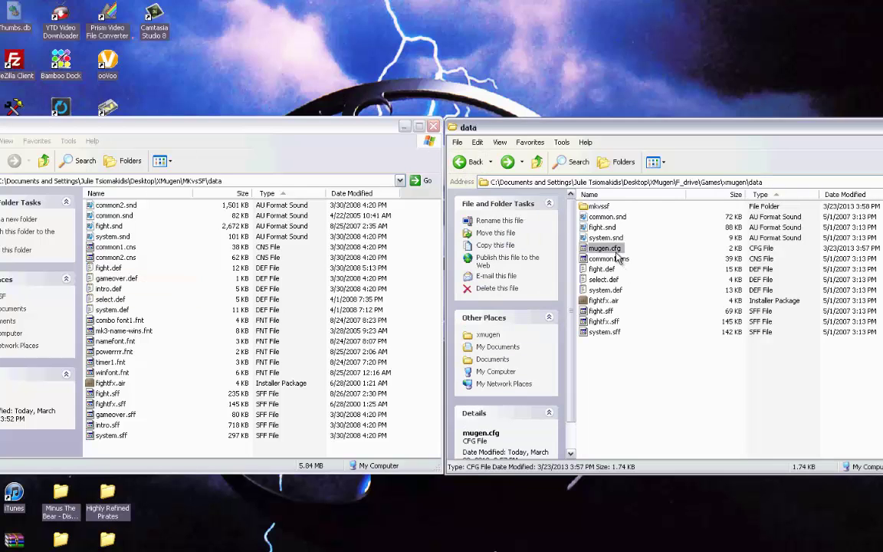
double_click(605, 208)
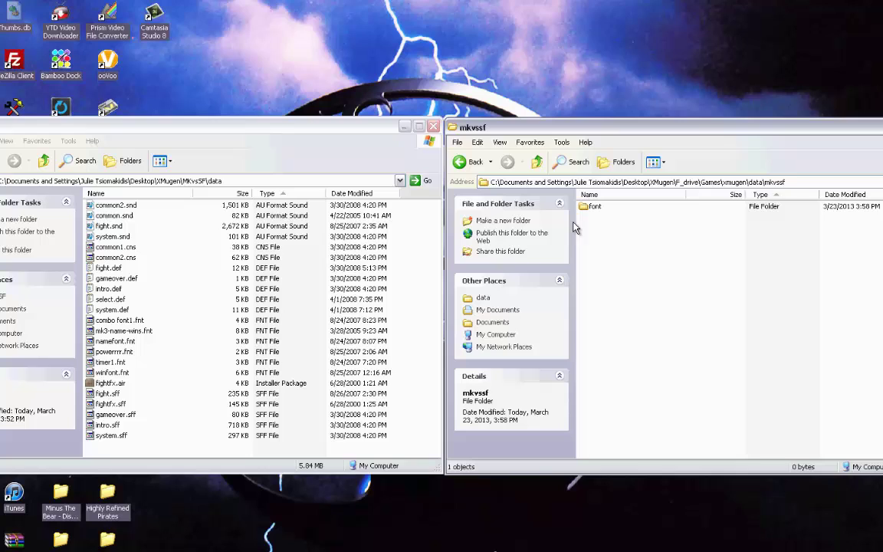
click(365, 446)
key(ctrl+a)
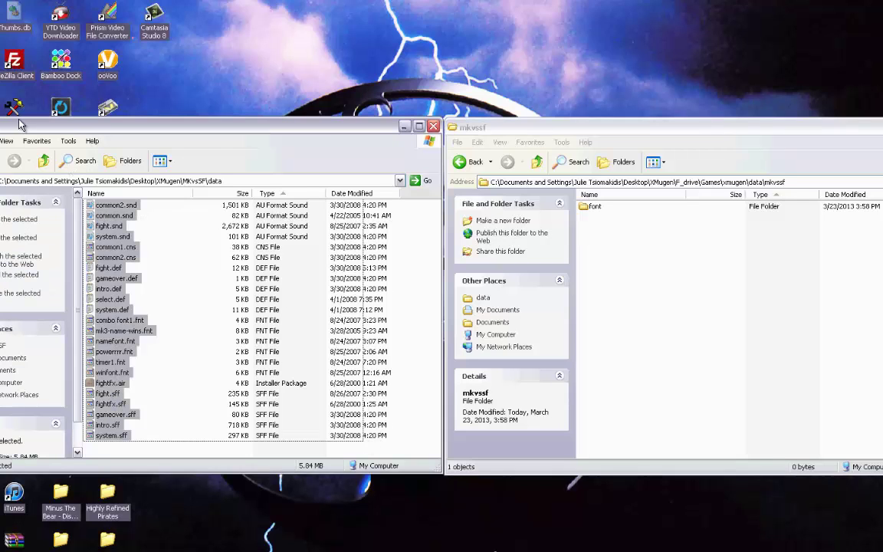
drag(105, 230, 621, 241)
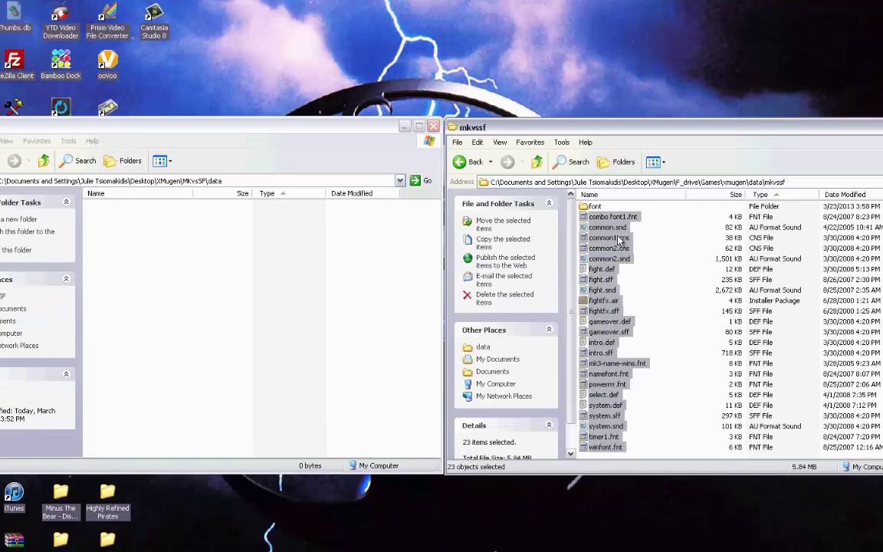
click(773, 194)
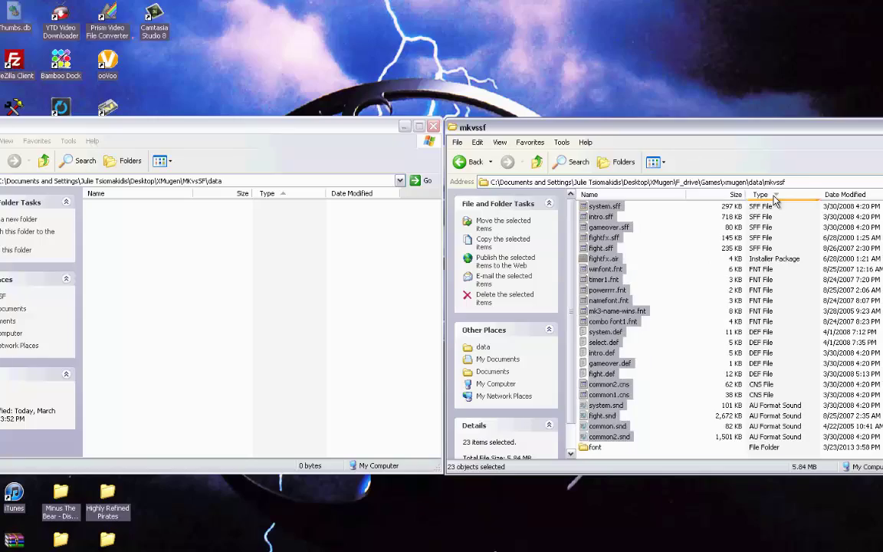
click(774, 195)
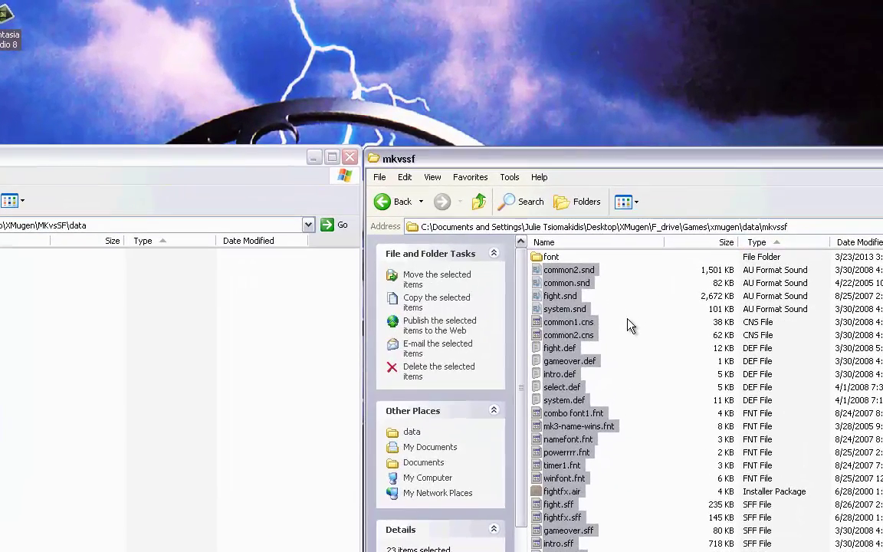
click(659, 261)
Step: Close the MKvsSF window and move the FNT files, combo font1.fnt through winfont.fnt, into mkvssf's font folder
click(191, 307)
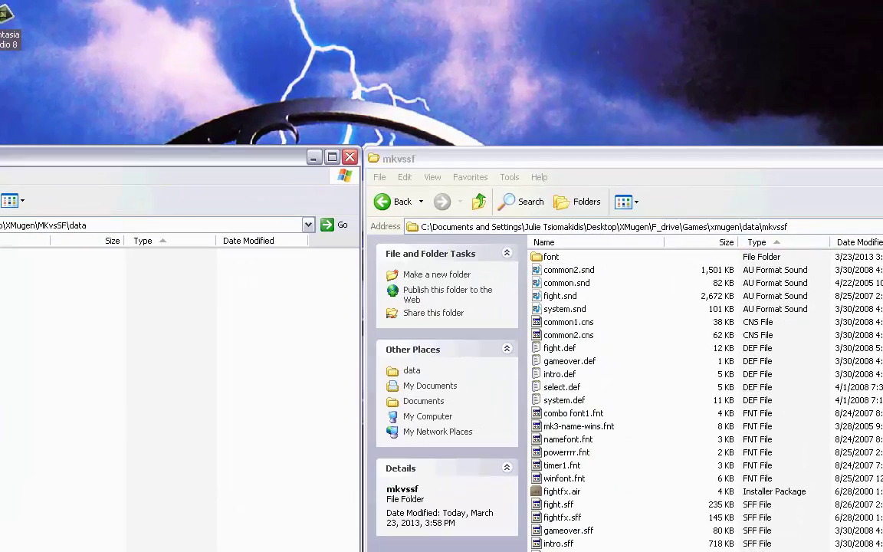
key(BackSpace)
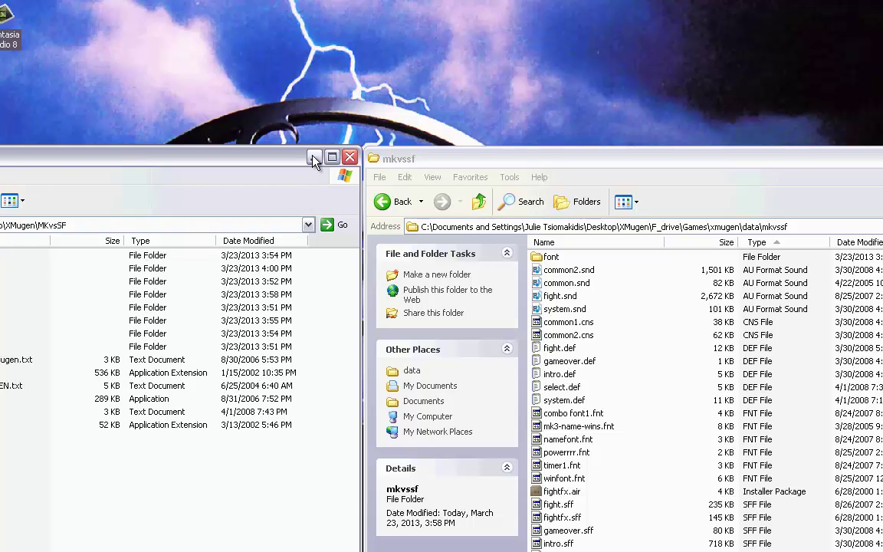
click(350, 157)
drag(463, 167, 204, 188)
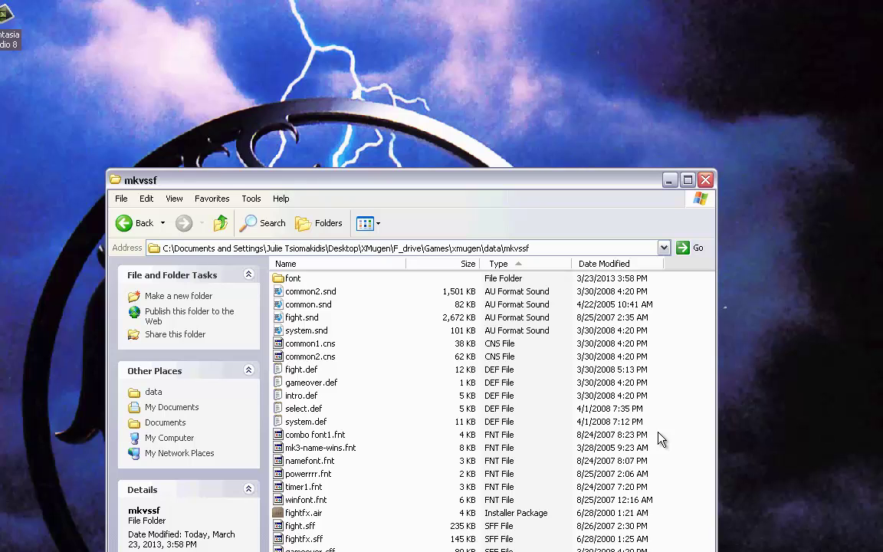
drag(658, 432, 292, 280)
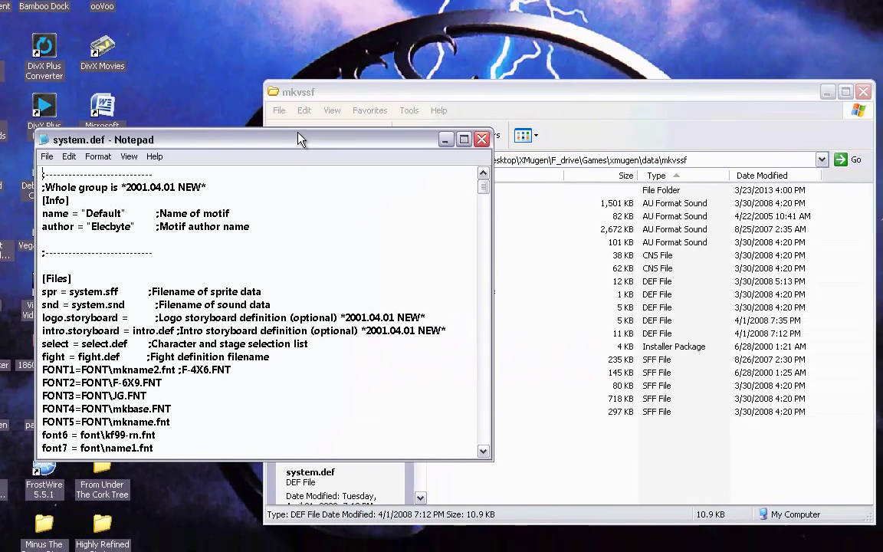
Step: Review the file, font and music entries in mkvssf's system.def, then close the file and minimize the folder window
drag(414, 163, 616, 159)
drag(389, 112, 414, 95)
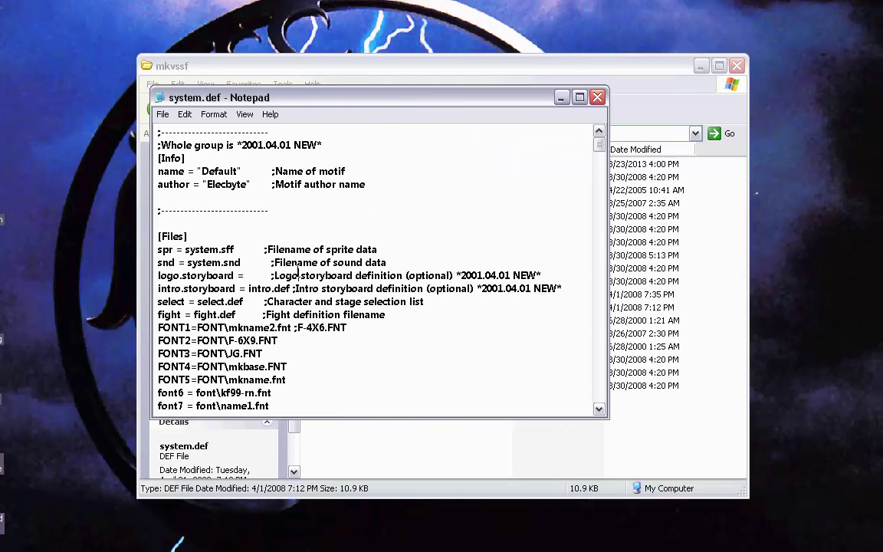
scroll(298, 275, down, 2)
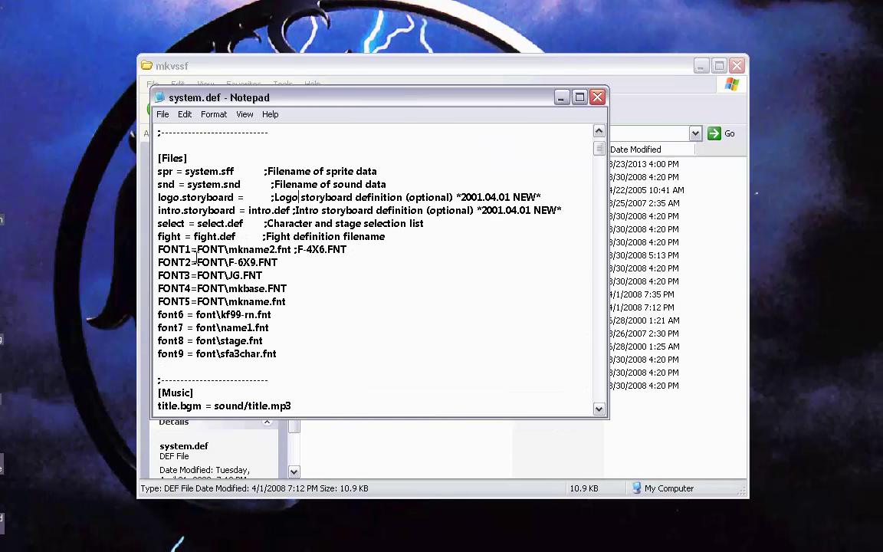
scroll(197, 249, down, 2)
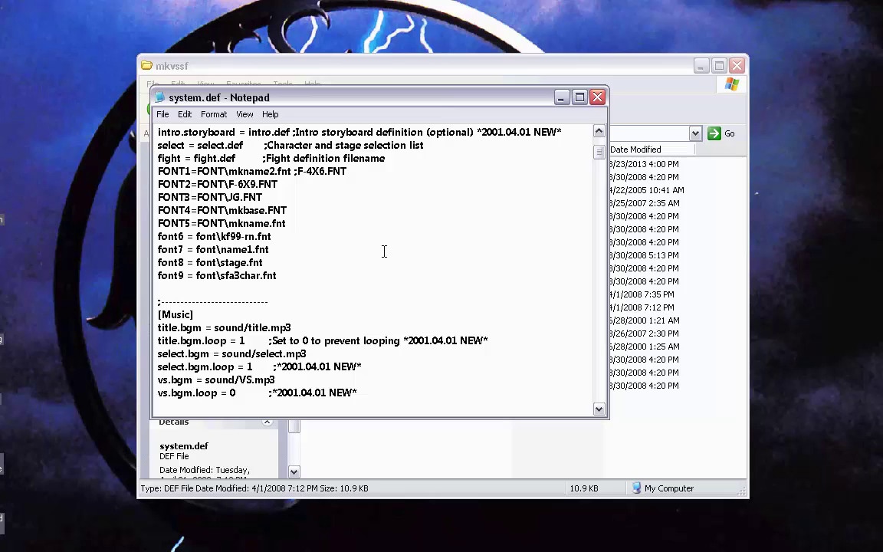
click(597, 97)
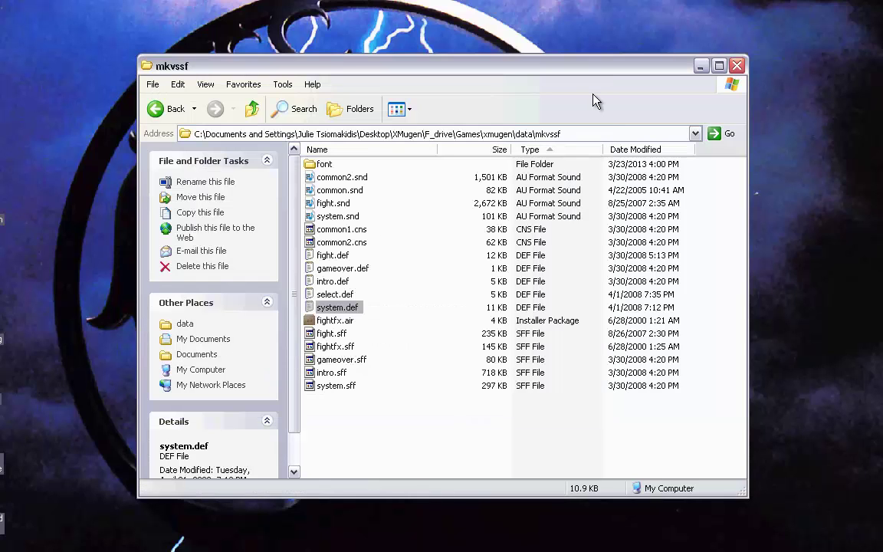
click(702, 70)
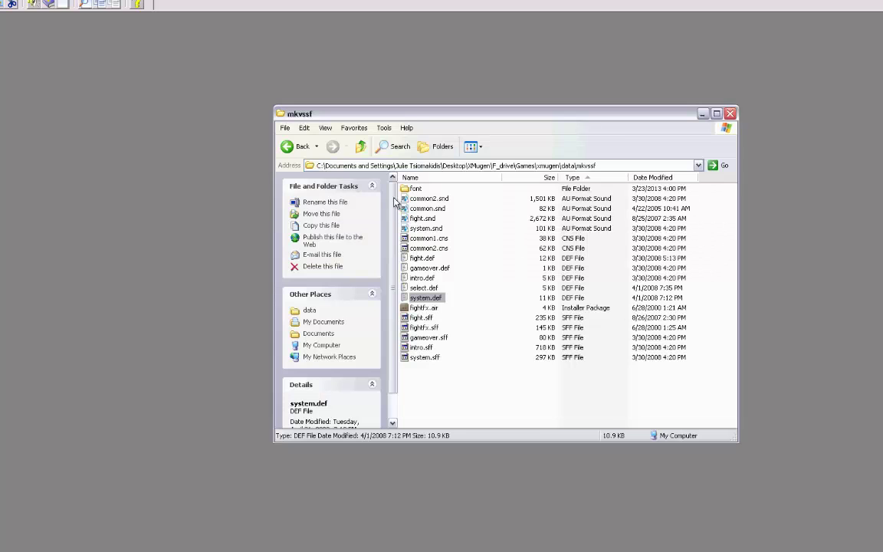
Step: Check the contents of xmugen's stages, sound and chars folders, then minimize the folder window
click(291, 148)
click(291, 148)
double_click(416, 190)
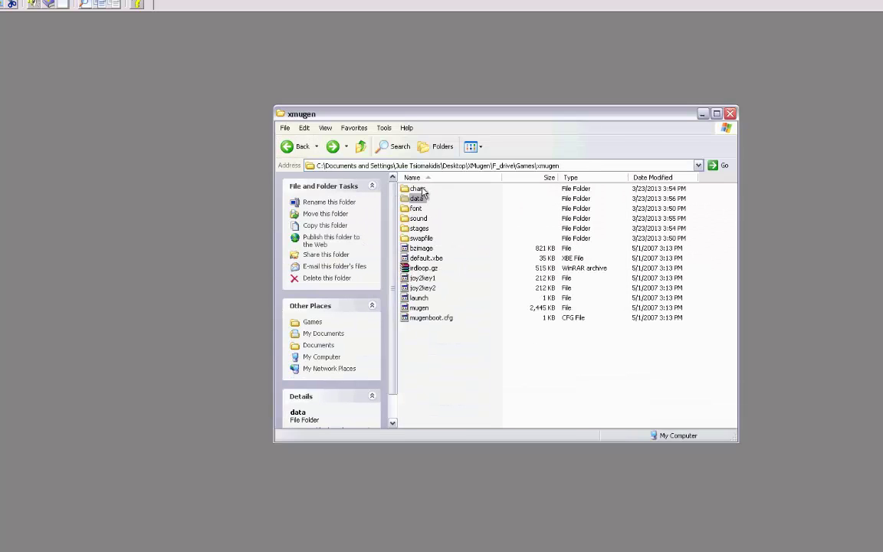
click(285, 146)
double_click(422, 228)
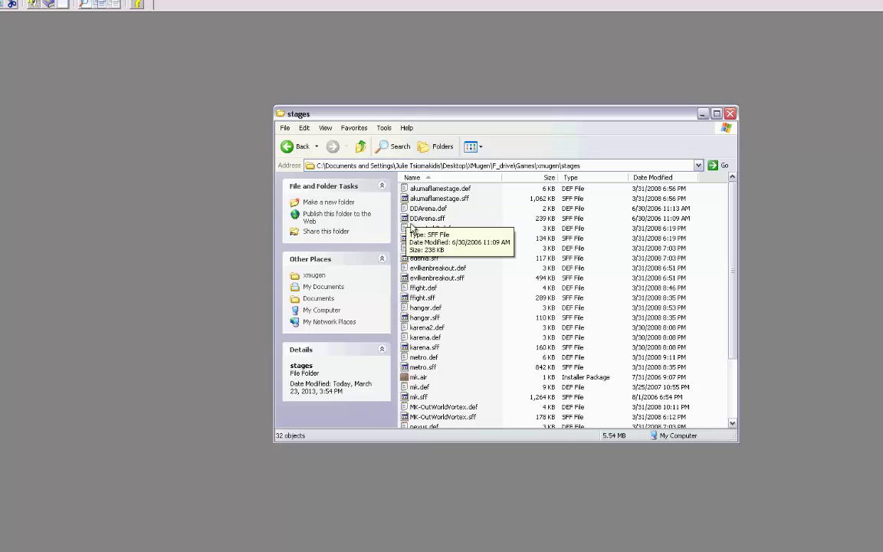
click(294, 147)
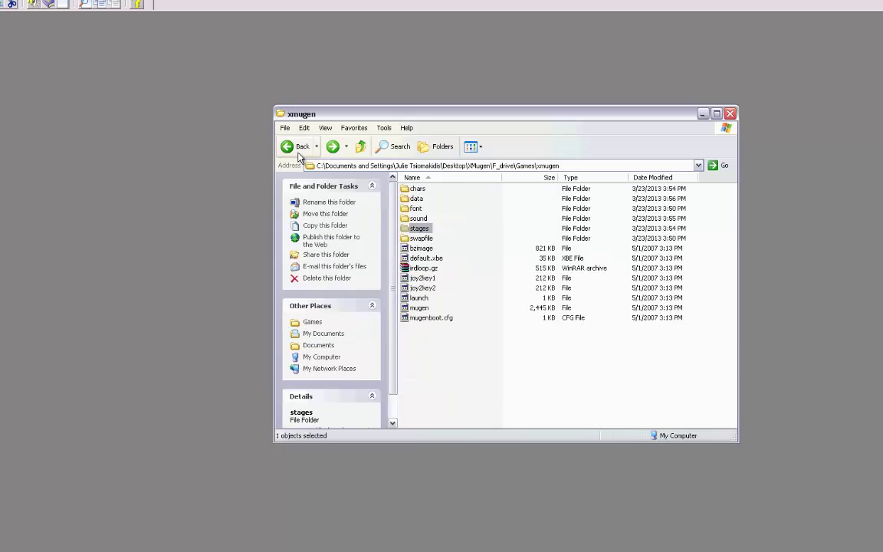
double_click(423, 219)
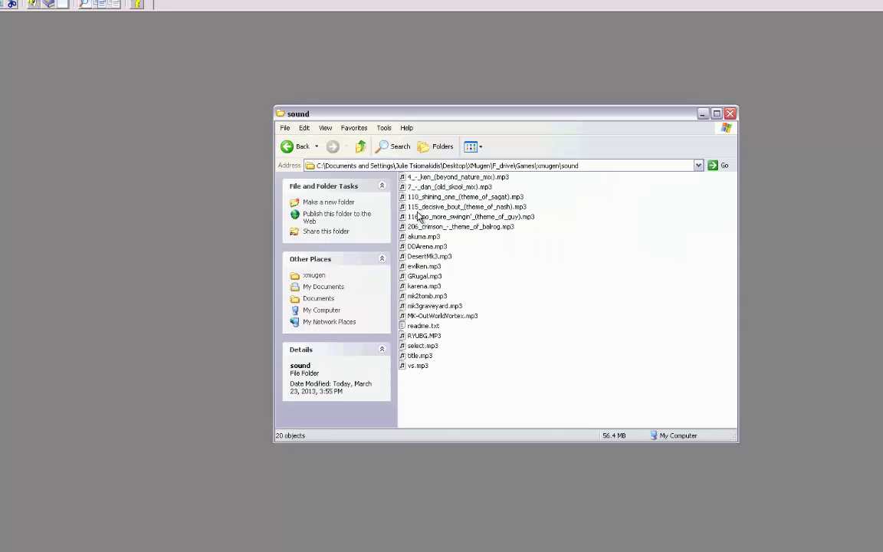
click(290, 147)
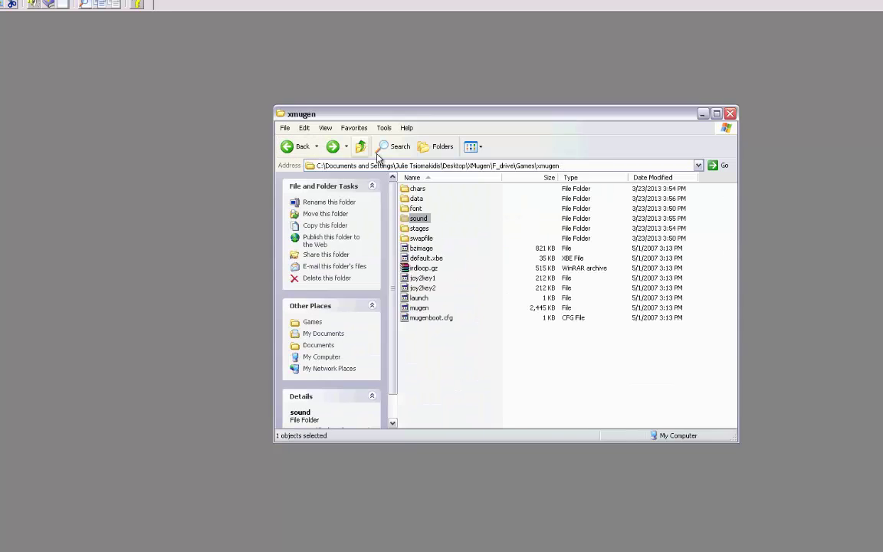
click(417, 189)
double_click(420, 189)
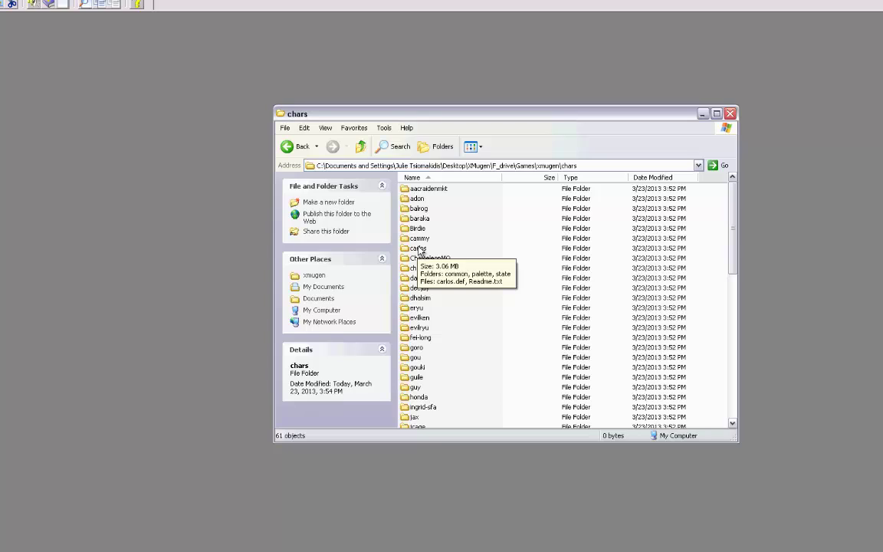
click(703, 113)
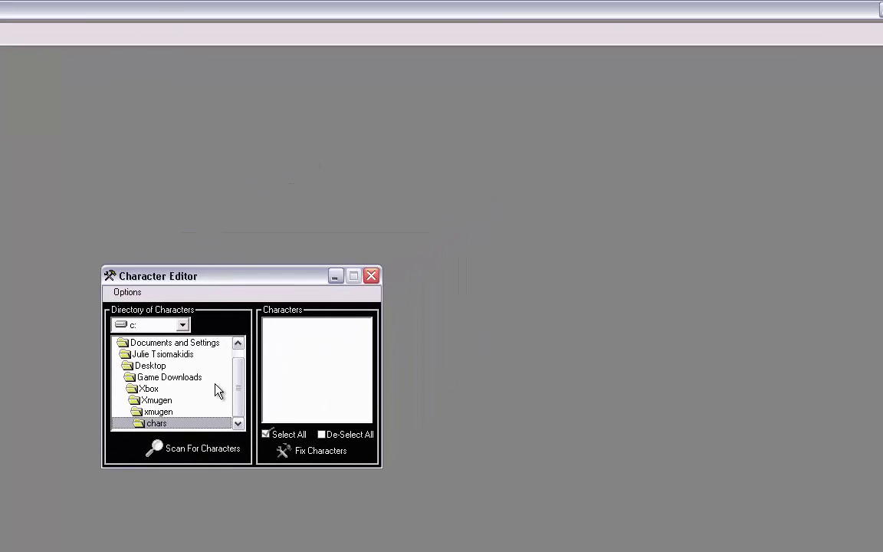
Step: In XMugen Renamer's Character Editor, change the character directory to the XMugen folder on the Desktop
drag(242, 396, 237, 364)
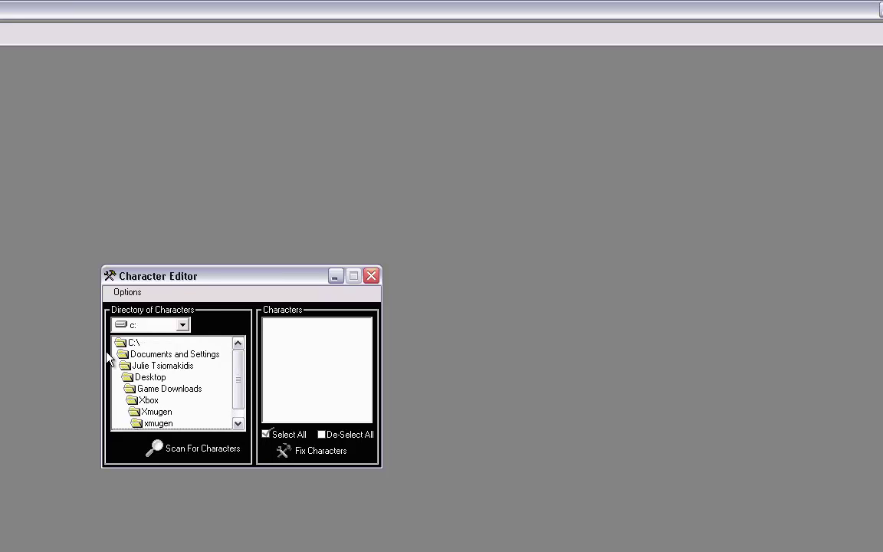
double_click(147, 378)
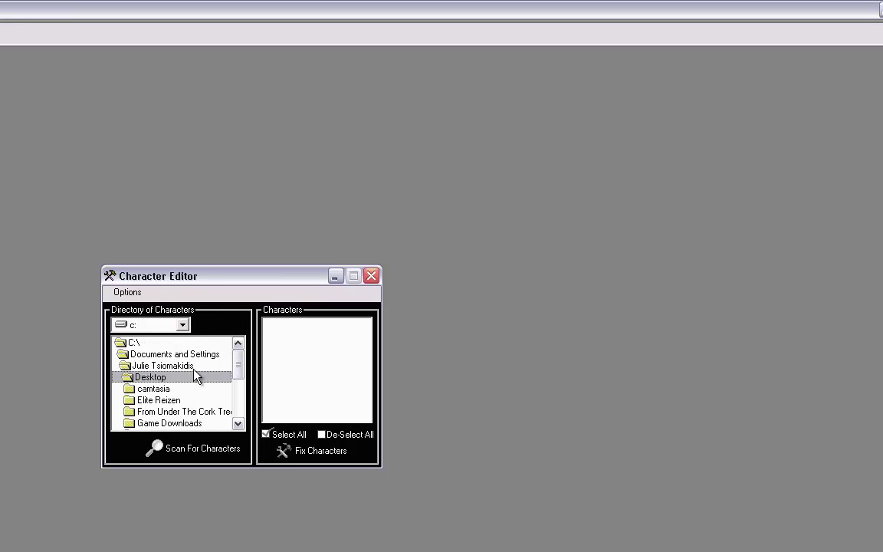
mouse_move(241, 361)
mouse_down()
mouse_move(241, 404)
mouse_move(240, 365)
mouse_up()
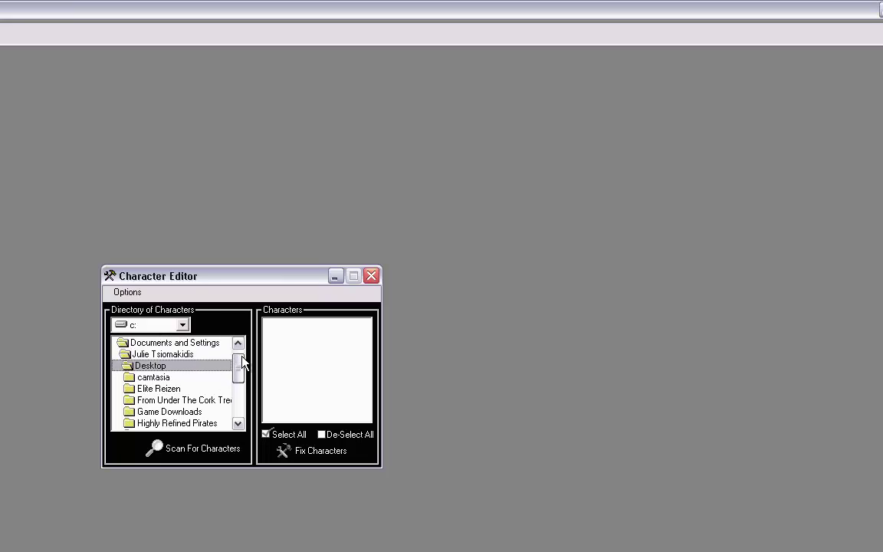
drag(242, 362, 238, 404)
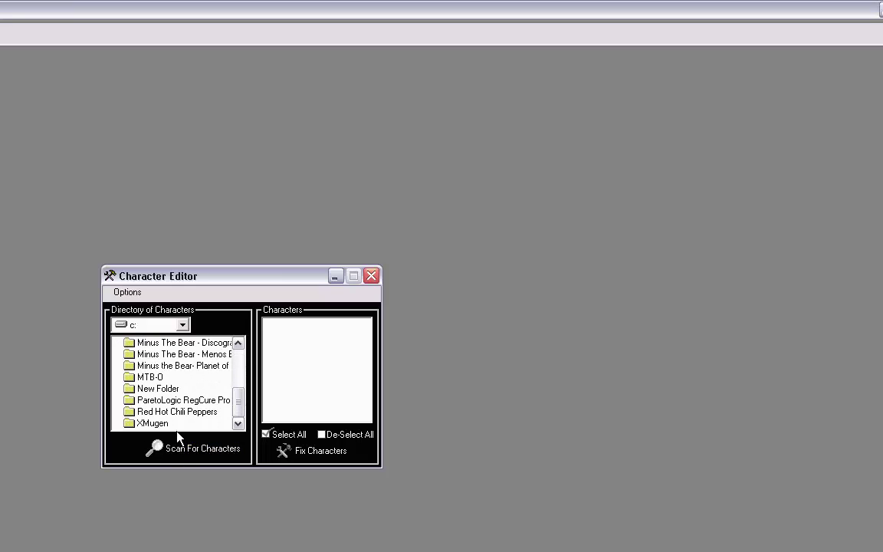
double_click(161, 422)
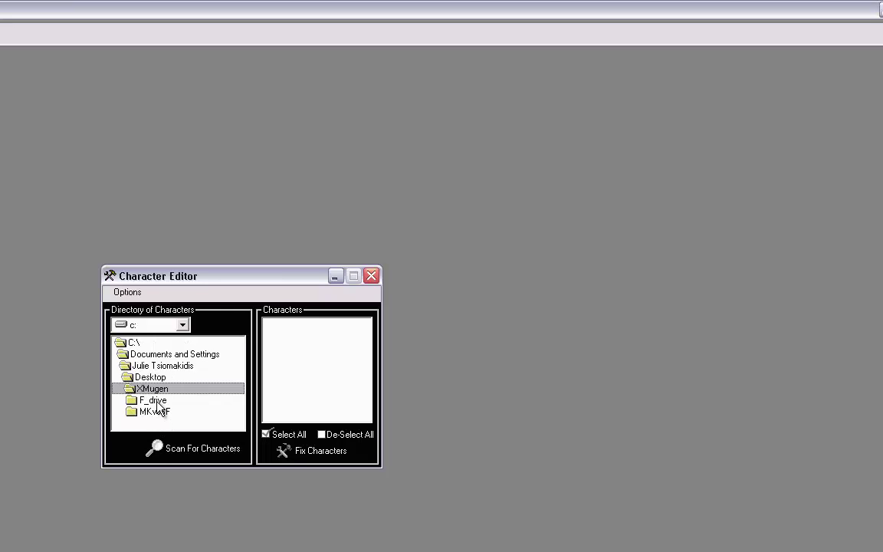
Step: Set the character directory to F_drive\Games\xmugen\chars inside the XMugen folder
click(157, 404)
click(163, 413)
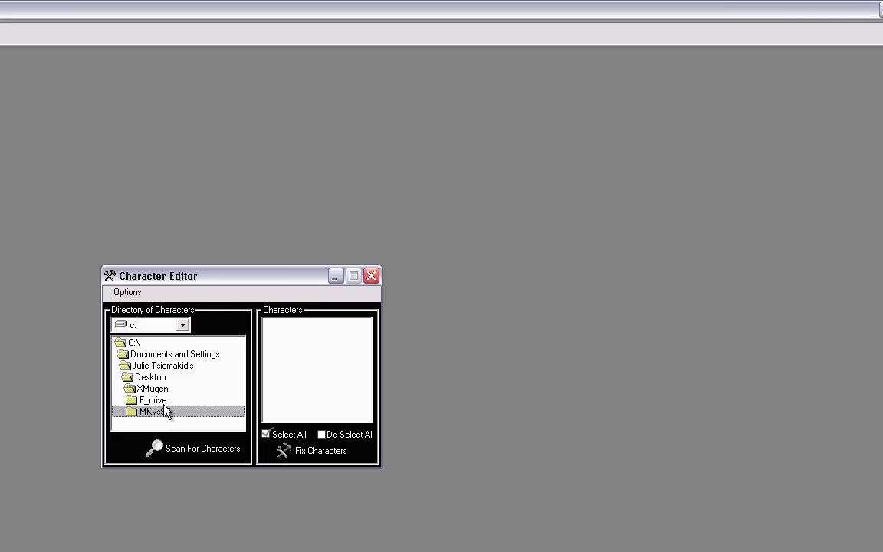
double_click(157, 401)
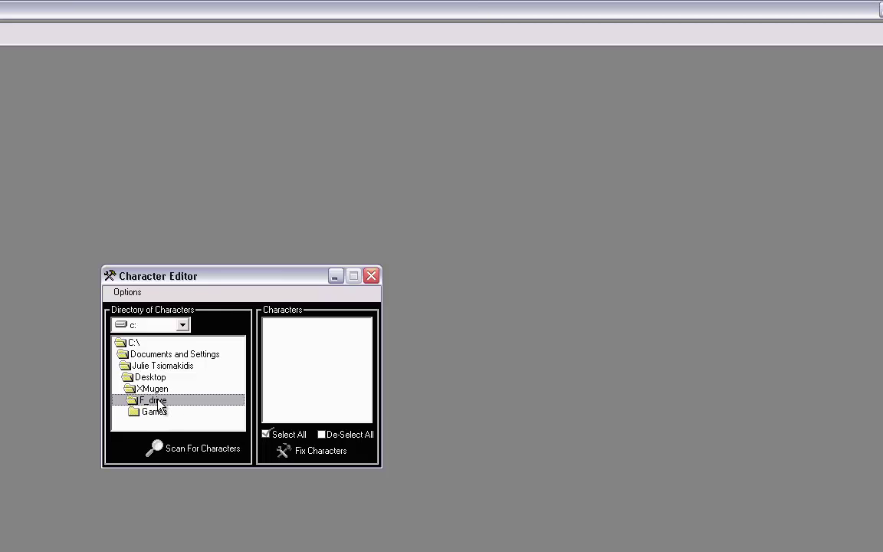
click(162, 413)
double_click(164, 425)
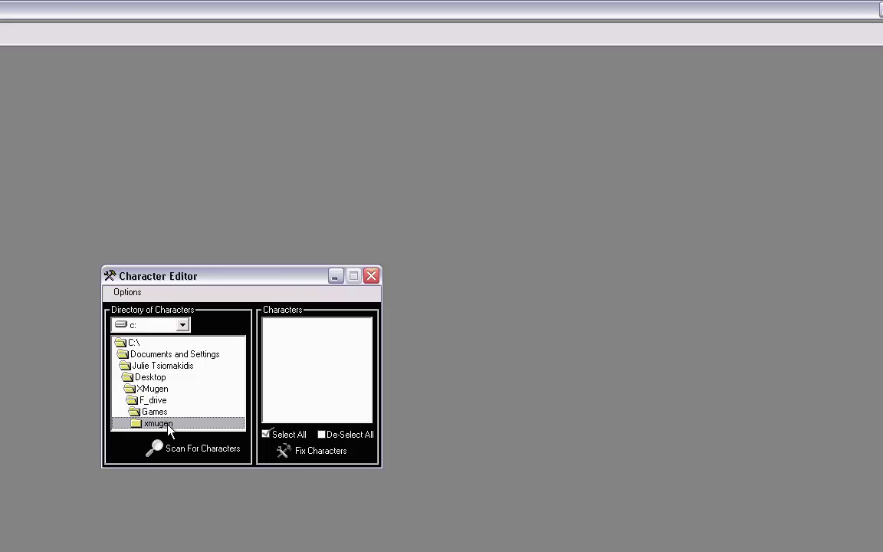
drag(239, 368, 233, 400)
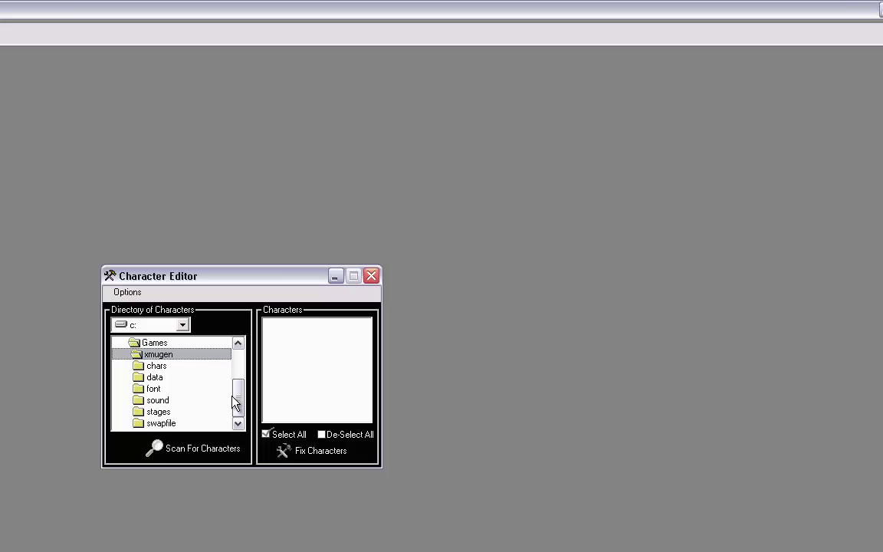
double_click(157, 368)
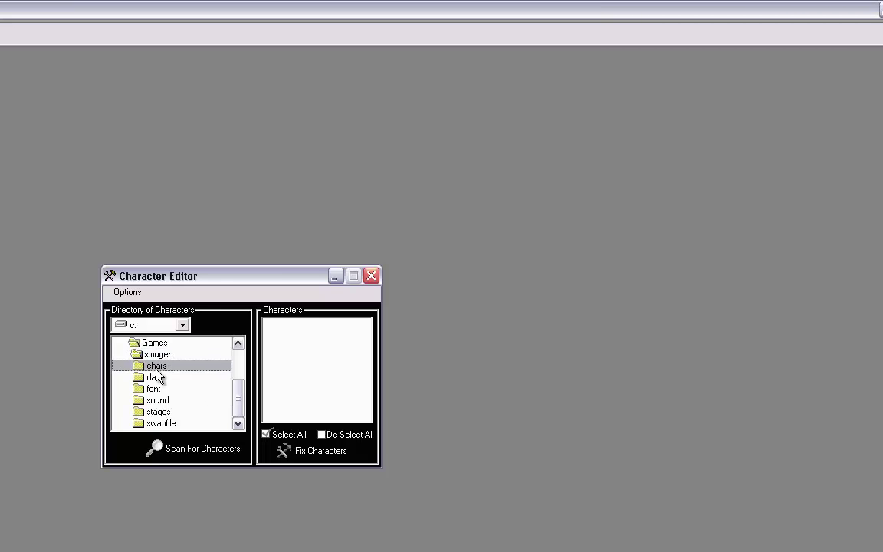
Step: Scan the chars folder for characters and fix all of them
click(238, 426)
click(238, 425)
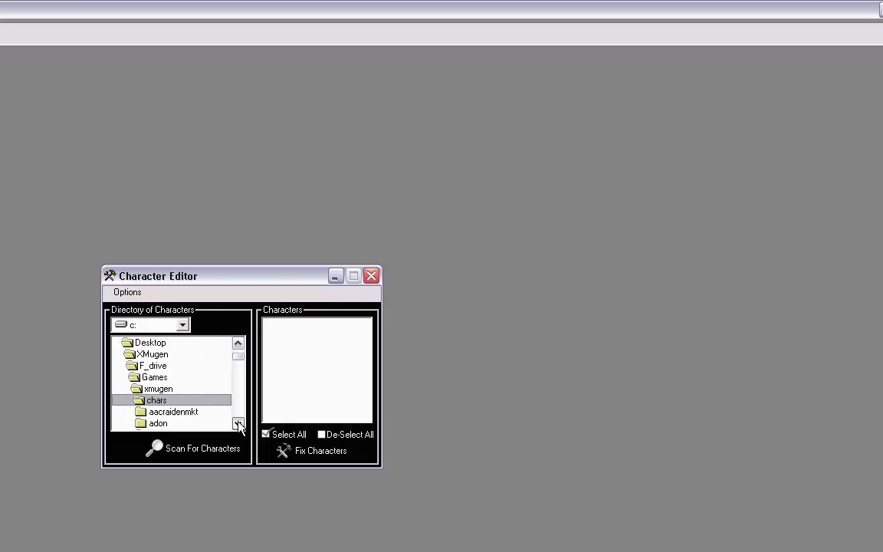
click(239, 425)
click(238, 425)
click(238, 425)
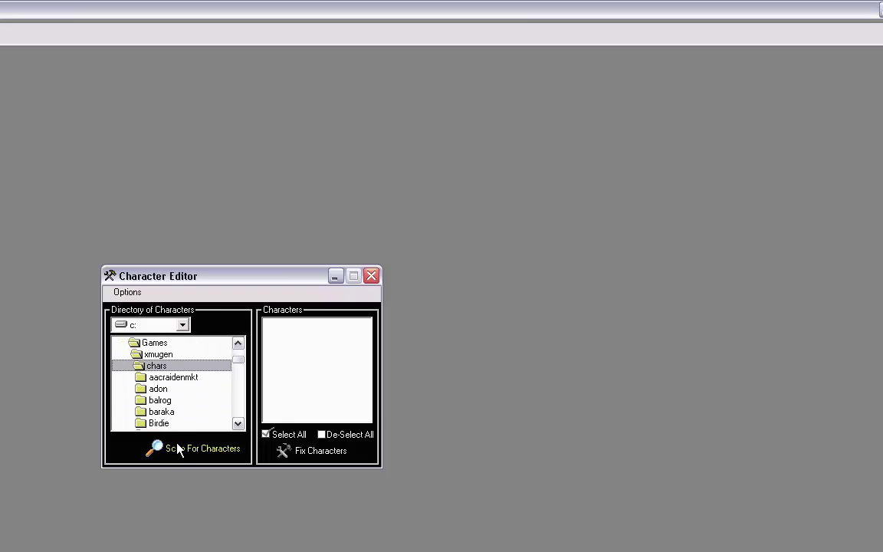
click(176, 449)
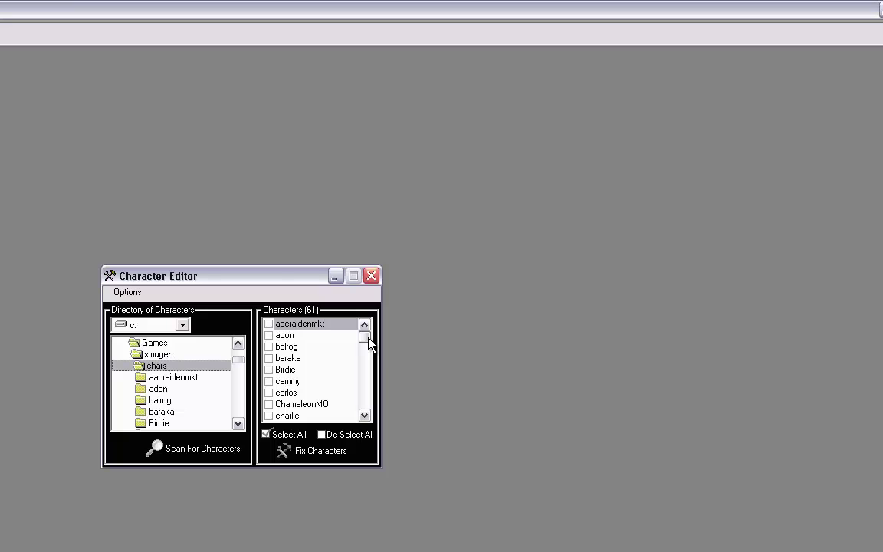
drag(368, 343, 357, 422)
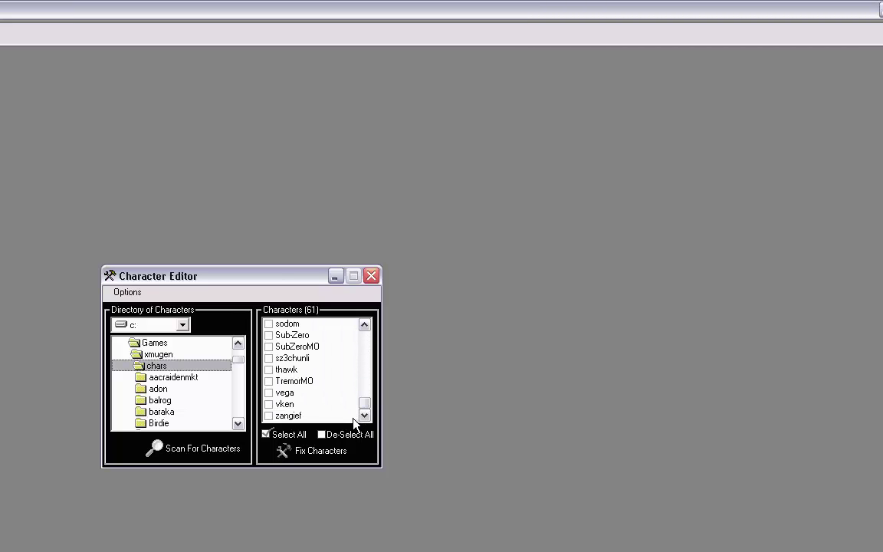
click(303, 435)
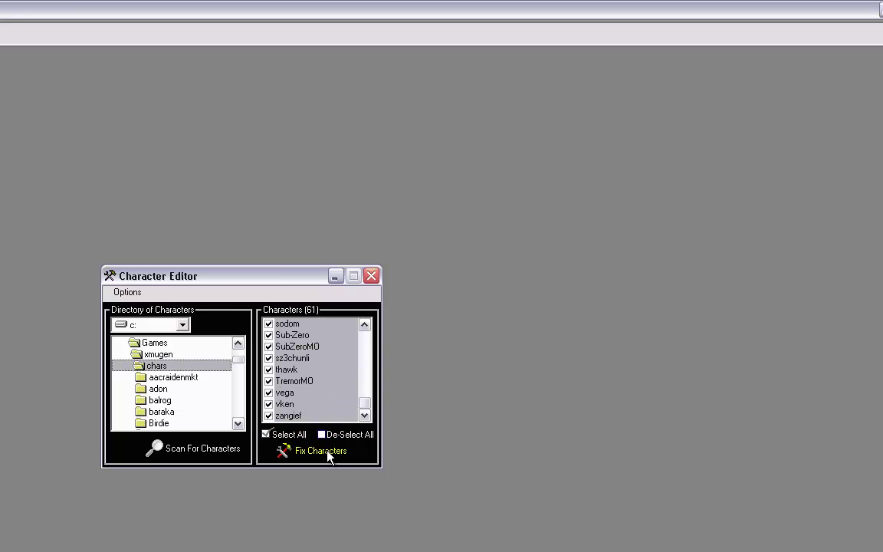
click(326, 452)
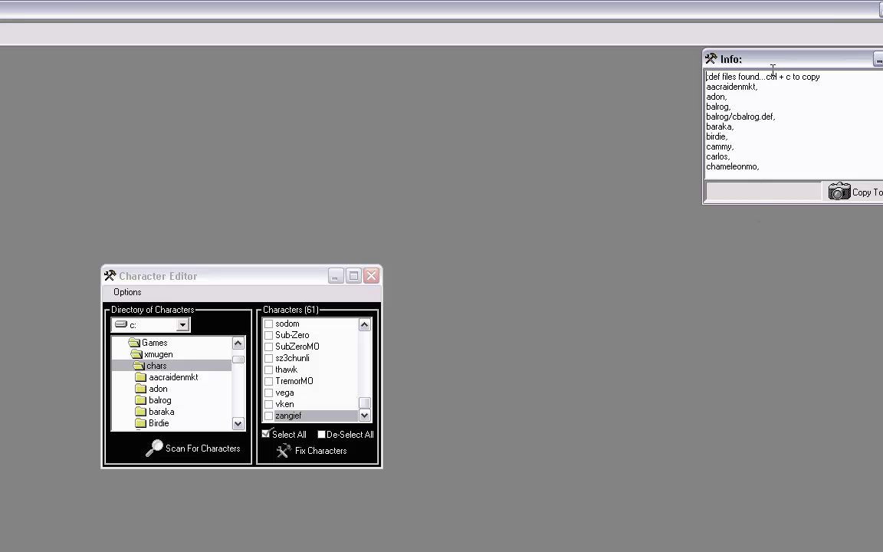
Step: Review the list of found character def files from beginning to end and close the list
scroll(755, 77, down, 1)
scroll(754, 76, up, 1)
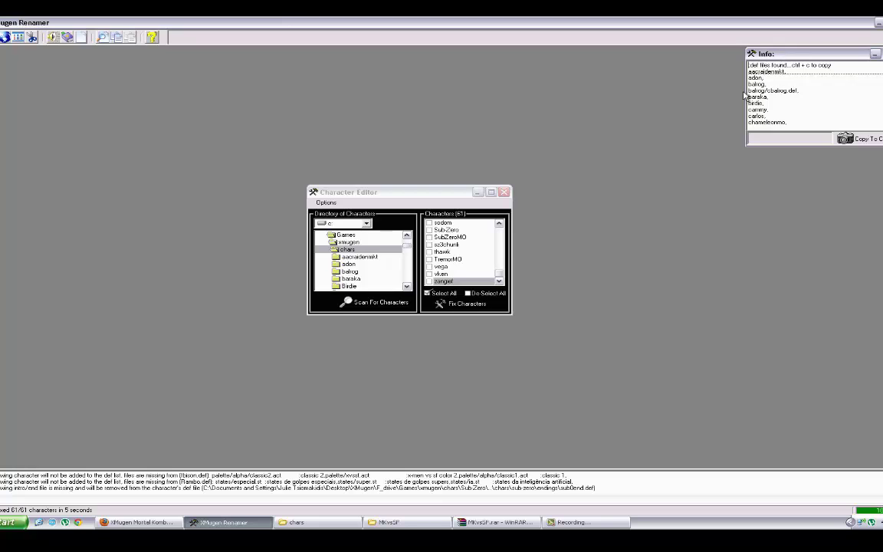
drag(679, 176, 675, 177)
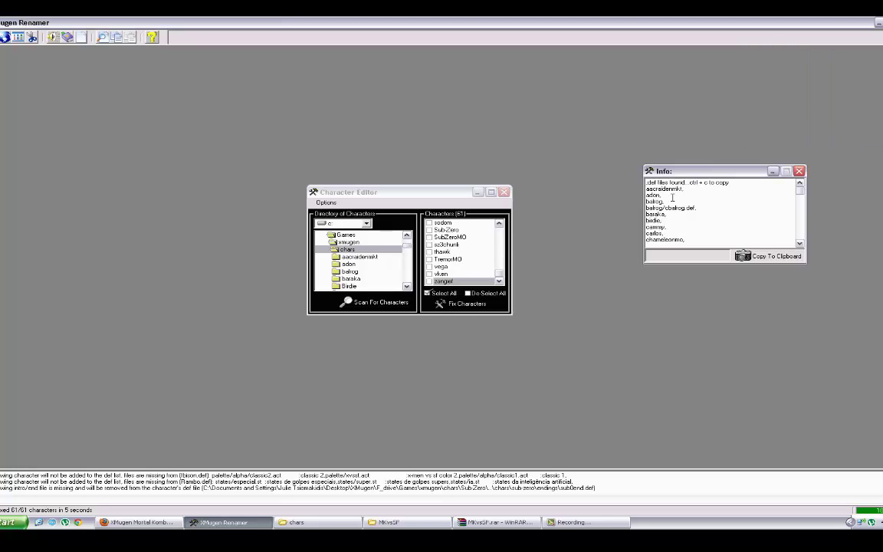
scroll(672, 197, down, 8)
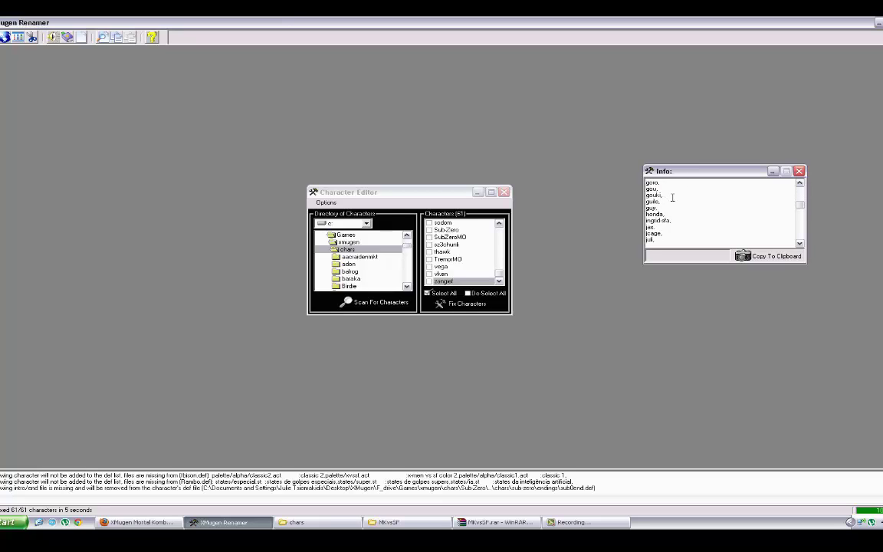
scroll(673, 197, down, 2)
scroll(672, 198, down, 3)
scroll(721, 201, down, 3)
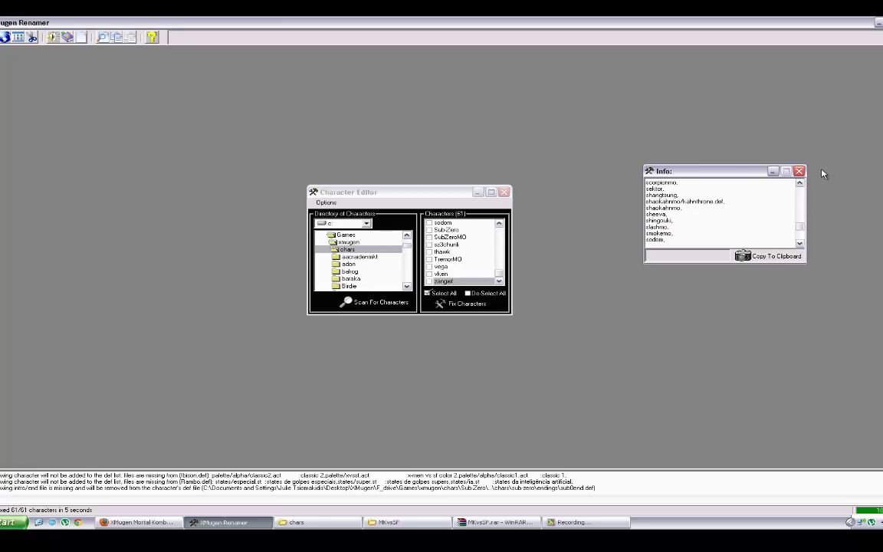
click(797, 173)
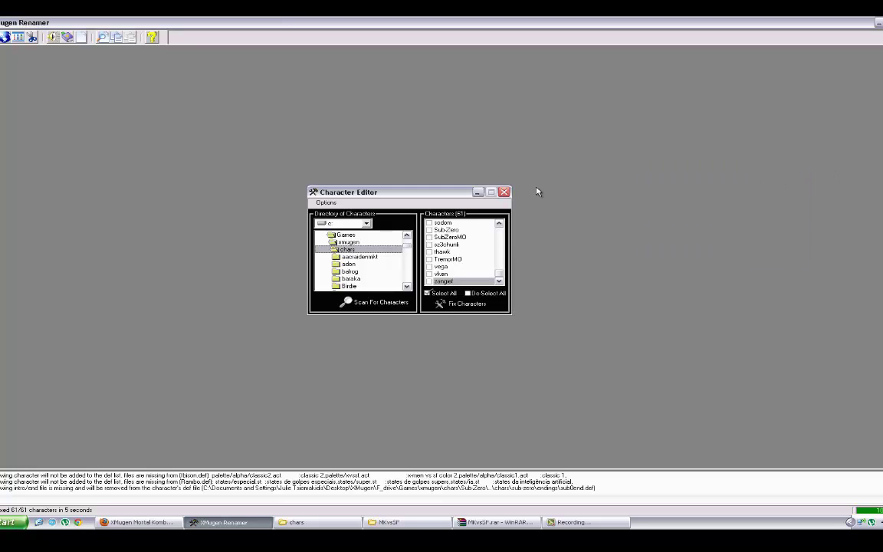
Step: Close the Character Editor and change the Stage Editor's directory to the XMugen folder on the Desktop
click(503, 193)
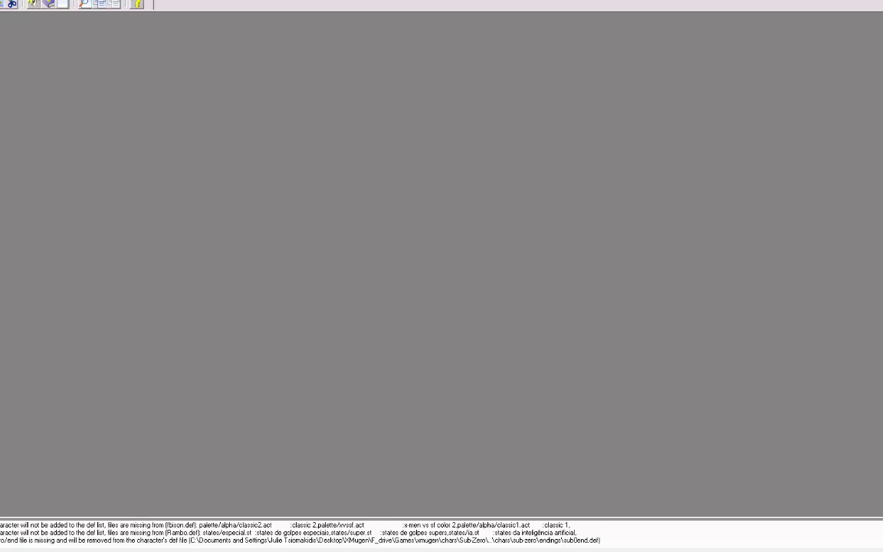
drag(90, 62, 362, 104)
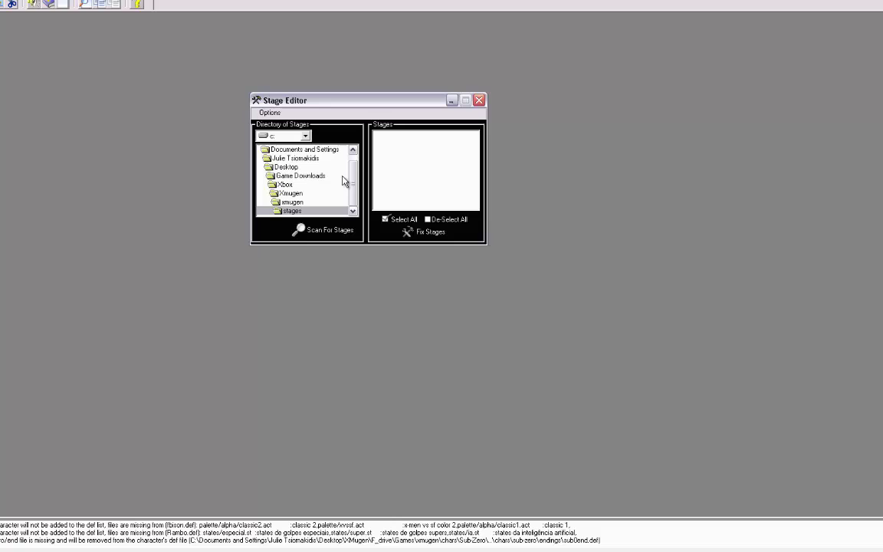
double_click(282, 167)
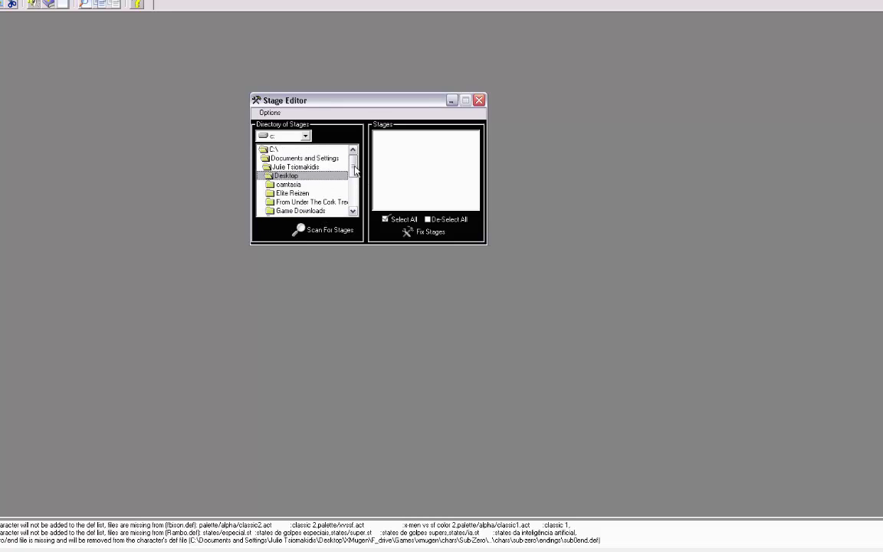
scroll(295, 218, down, 5)
double_click(288, 210)
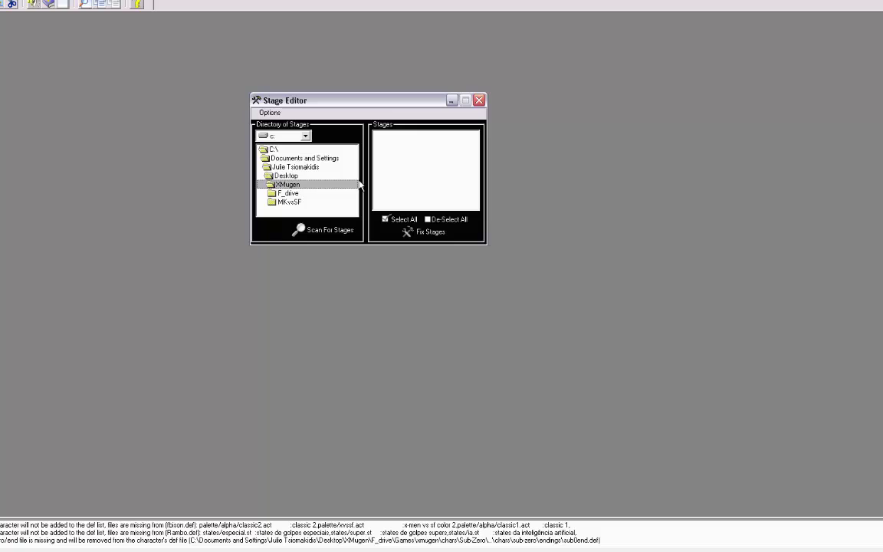
Step: Set the stage directory to F_drive\Games\xmugen\stages inside the XMugen folder
click(289, 193)
double_click(290, 193)
double_click(290, 202)
double_click(292, 211)
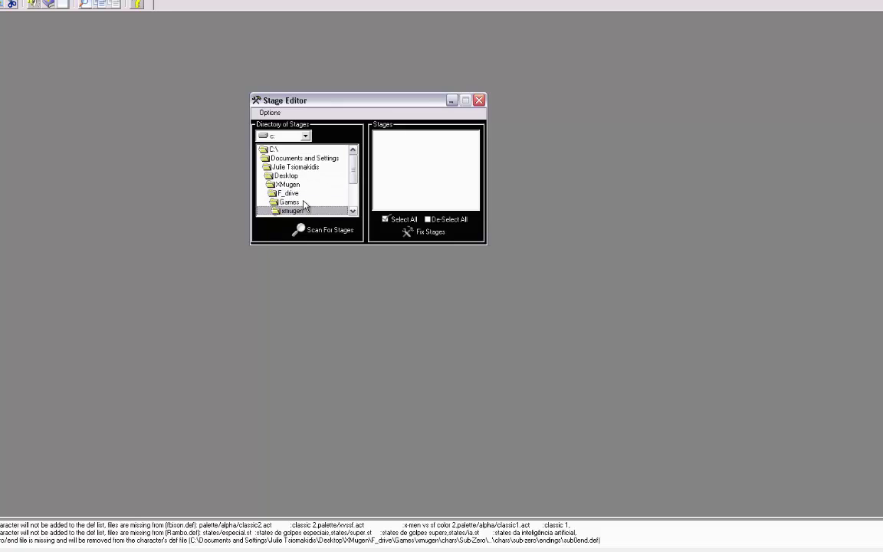
scroll(311, 191, down, 1)
double_click(295, 209)
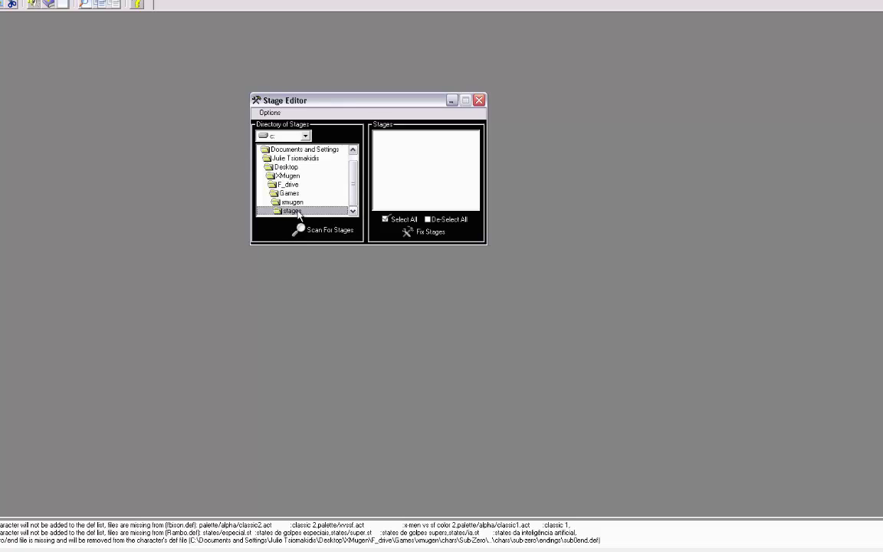
Step: Scan the stages folder for stages and fix all of them
click(315, 233)
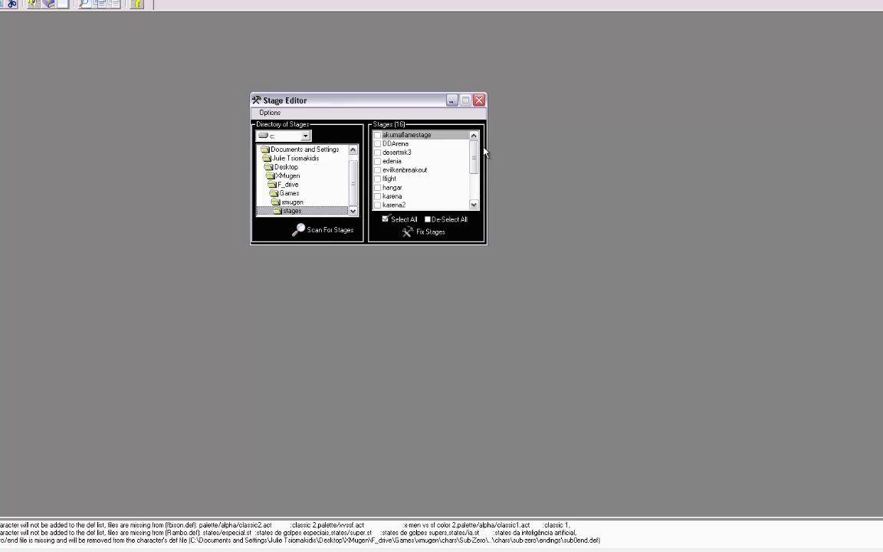
click(402, 219)
click(428, 232)
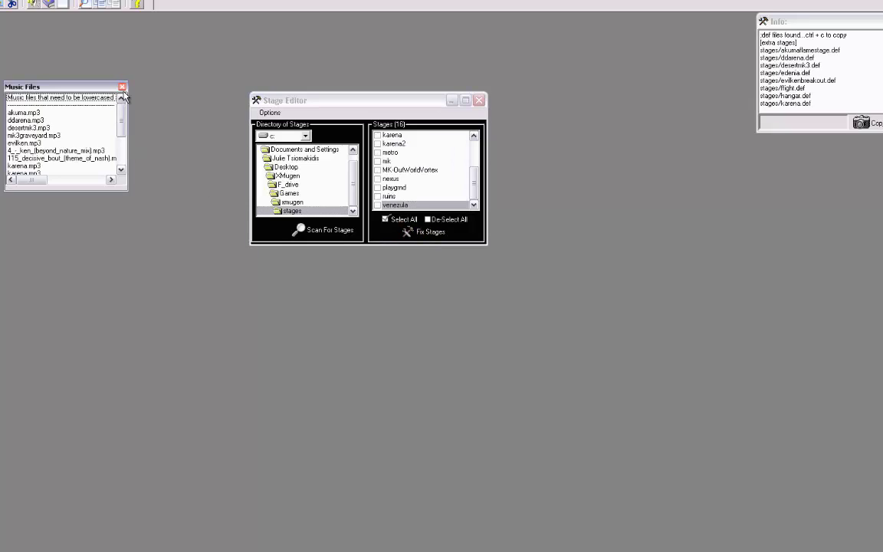
Step: Move the list of music files needing lowercase names aside, then close it and the Stage Editor
drag(43, 90, 584, 246)
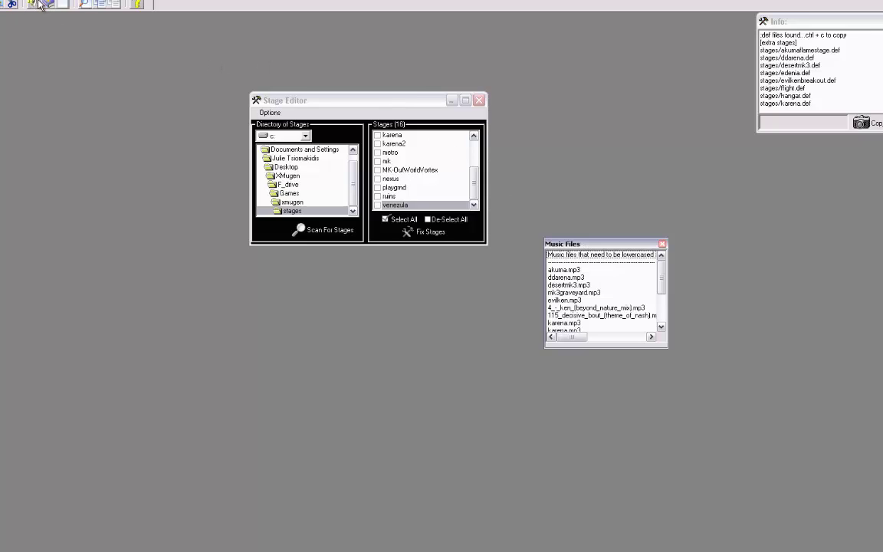
click(663, 245)
click(478, 100)
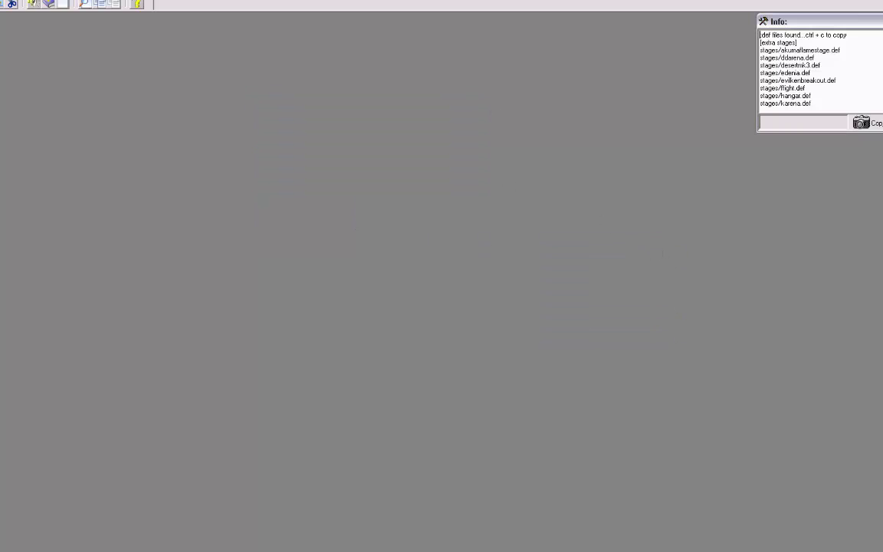
Step: Open the Screen Pack Editor and browse to F_drive\Games\xmugen inside the Desktop's XMugen folder
click(2, 6)
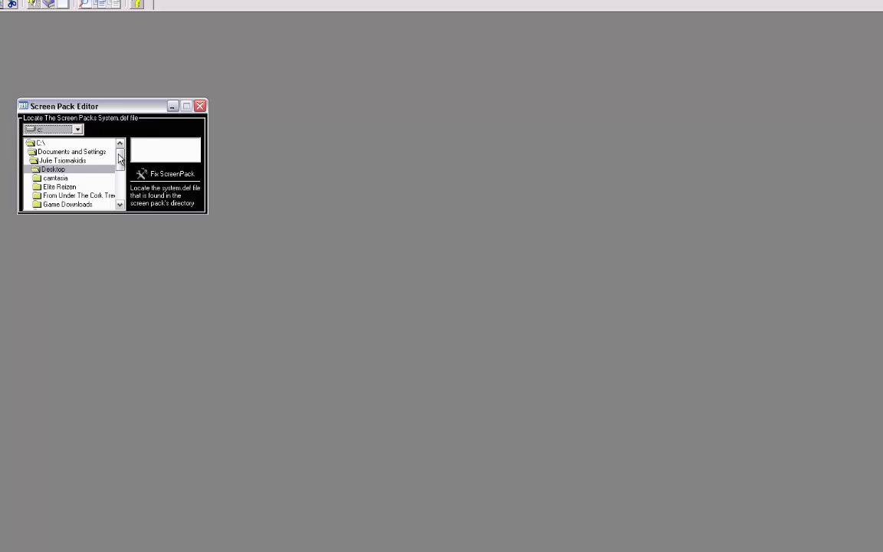
scroll(118, 159, down, 4)
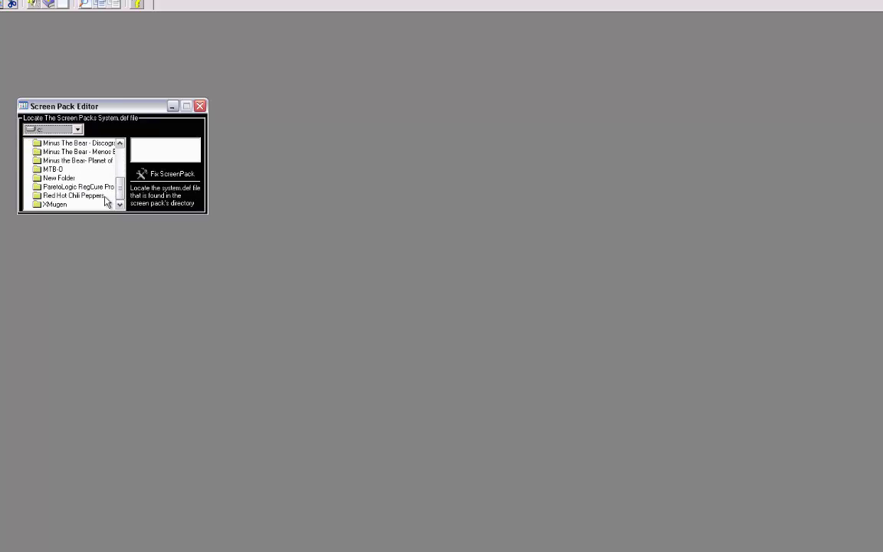
double_click(64, 207)
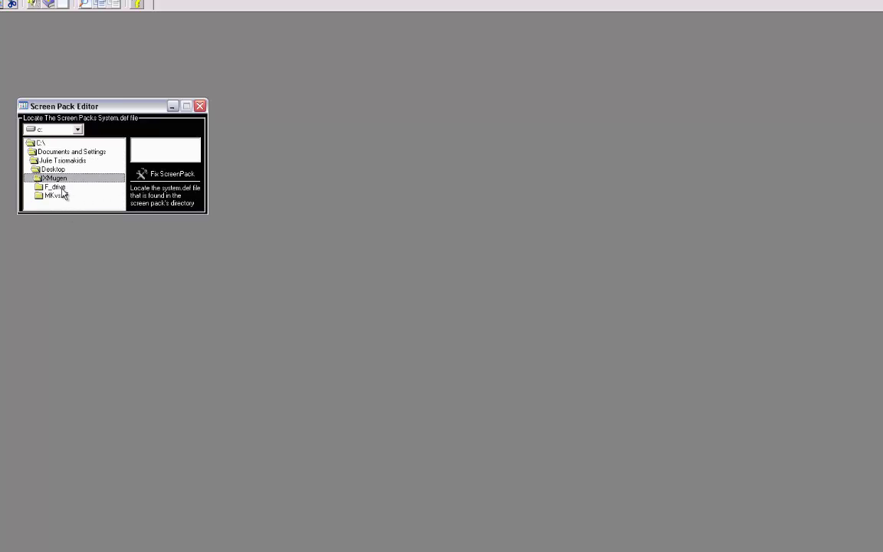
double_click(56, 187)
double_click(65, 197)
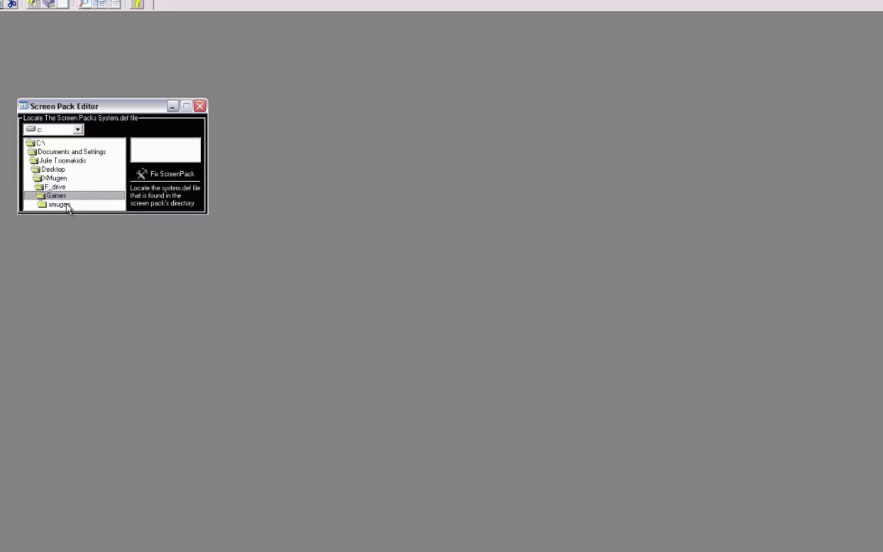
double_click(66, 204)
Step: Set the screen pack directory to the mkvssf folder inside xmugen's data folder
drag(119, 169, 119, 184)
double_click(56, 170)
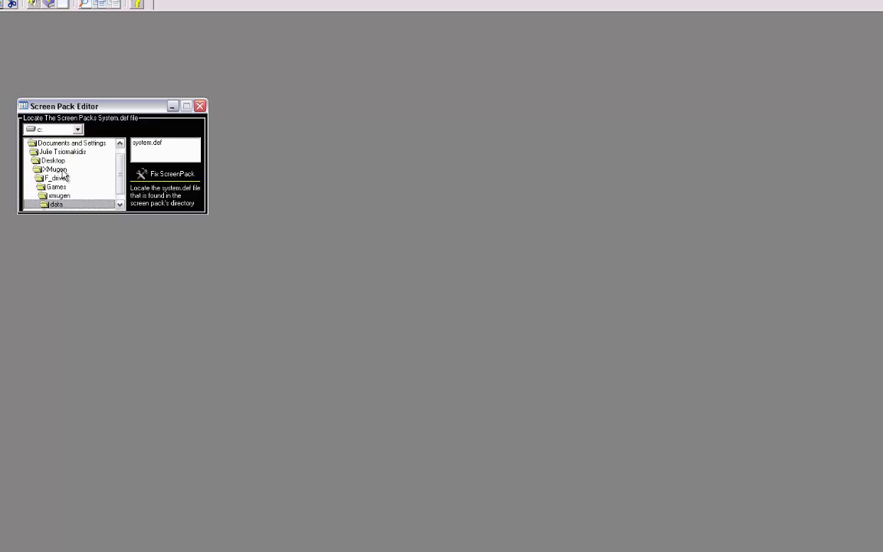
click(145, 143)
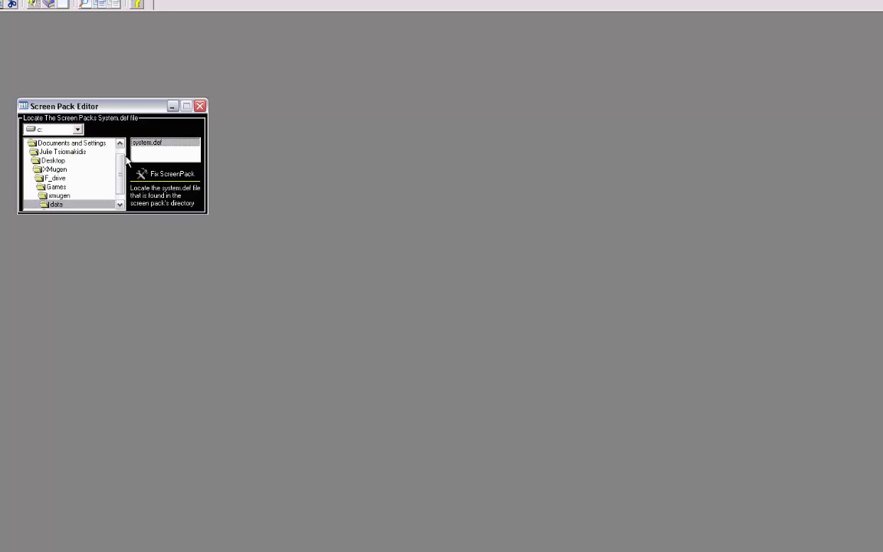
drag(123, 167, 122, 181)
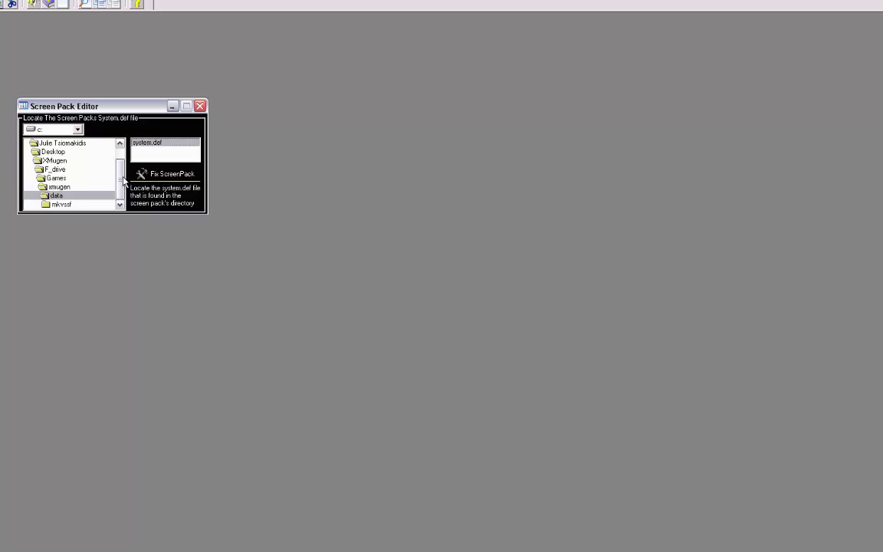
click(60, 204)
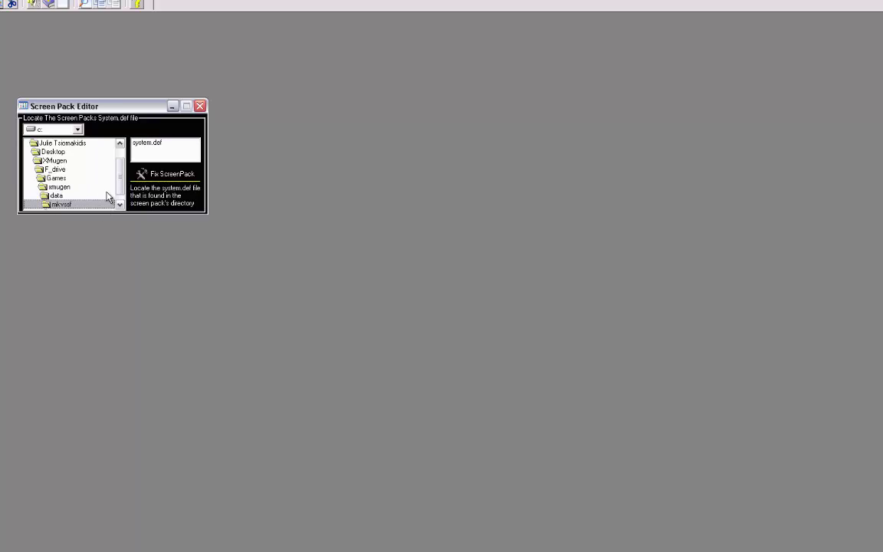
drag(121, 158, 122, 163)
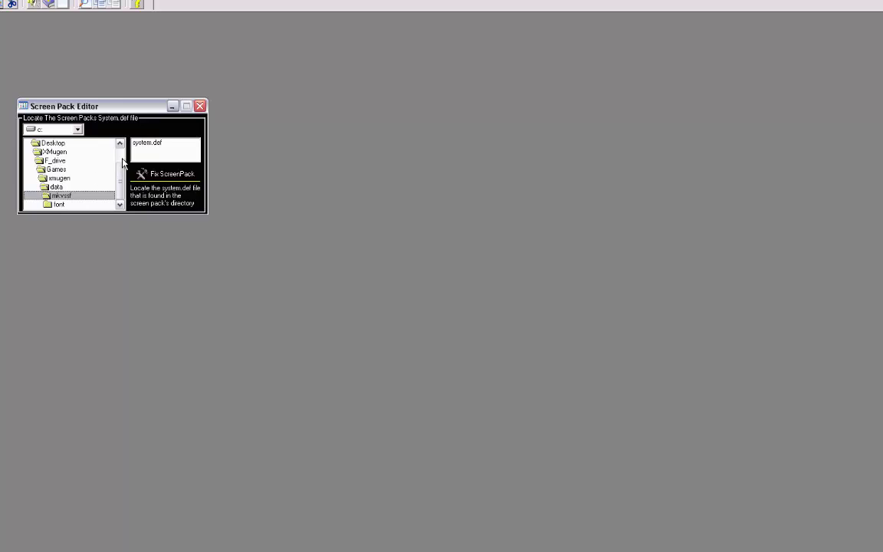
Step: Fix the screen pack using the system.def in mkvssf and check the list of missing files
click(148, 143)
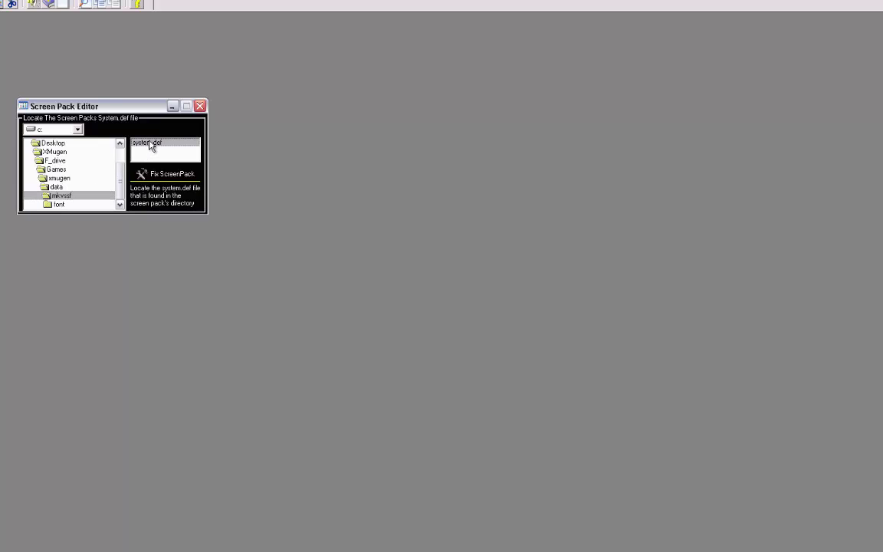
click(152, 182)
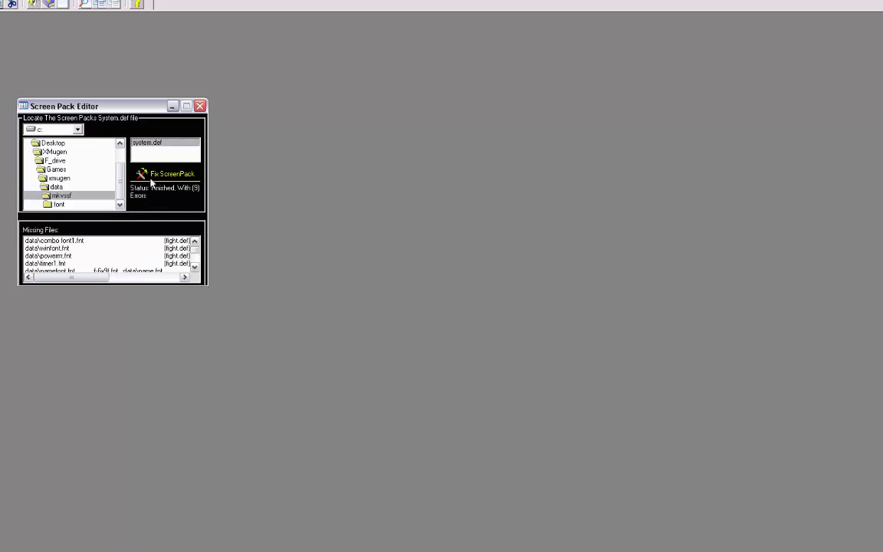
click(195, 268)
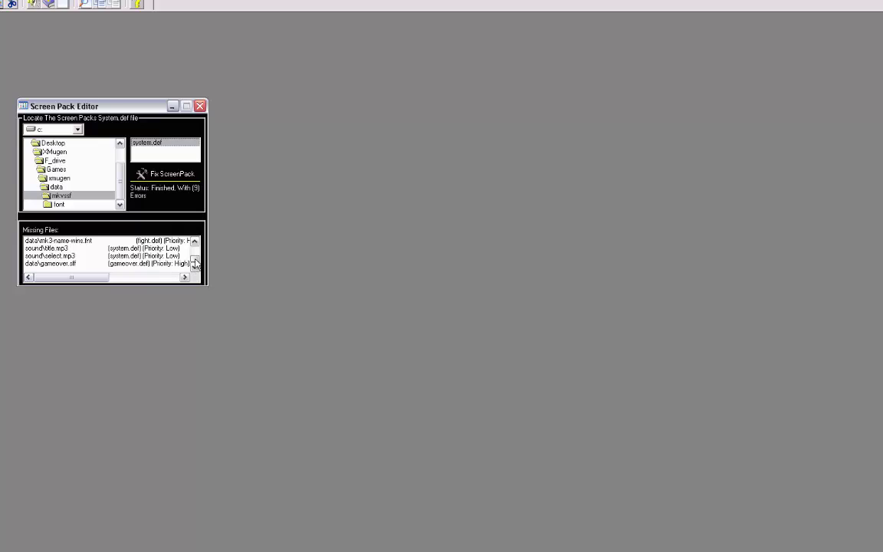
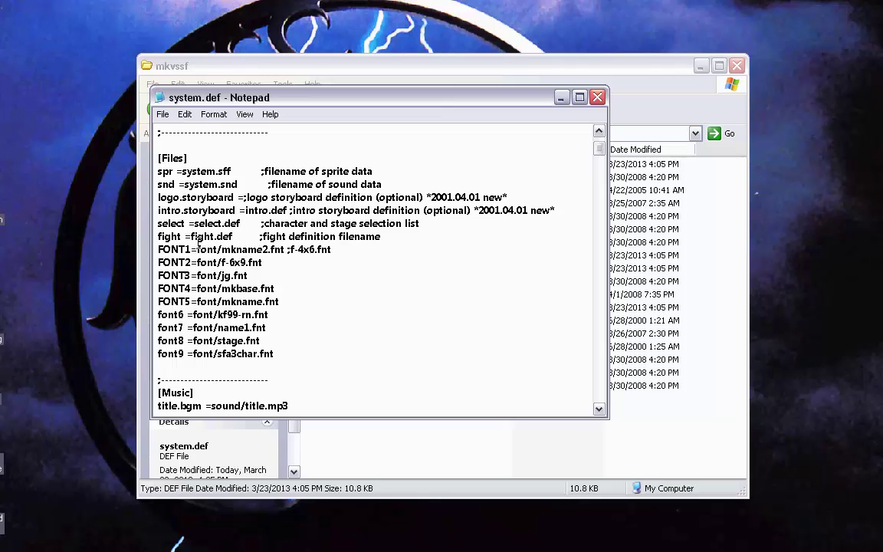
Step: Examine the font file entries in the [Files] section of mkvssf's system.def and put its window away
drag(197, 250, 267, 315)
click(240, 262)
click(217, 249)
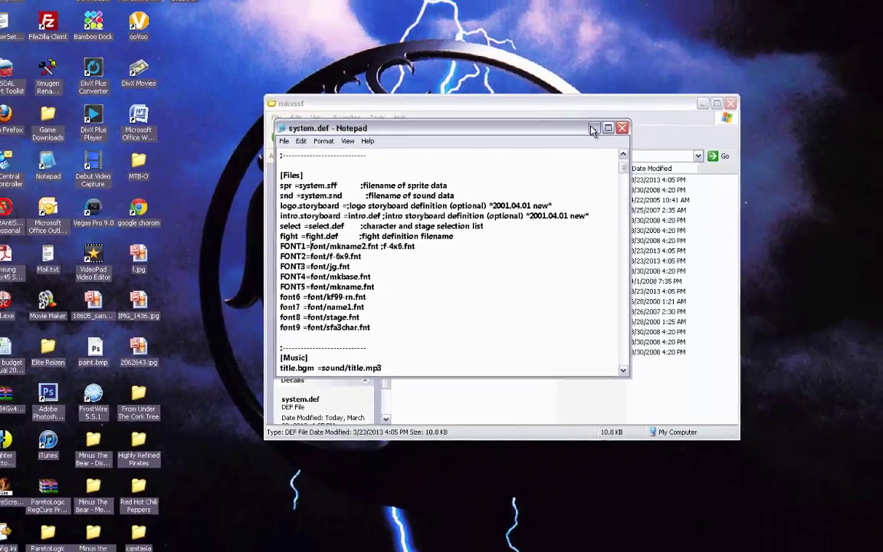
click(597, 96)
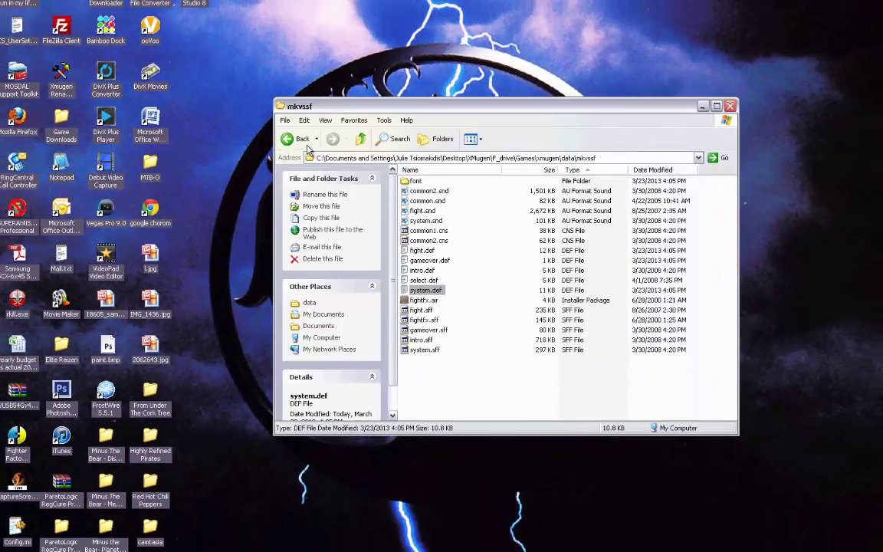
Step: Go back to xmugen's data folder and open mugen.cfg in a new Notepad window
click(303, 140)
double_click(60, 158)
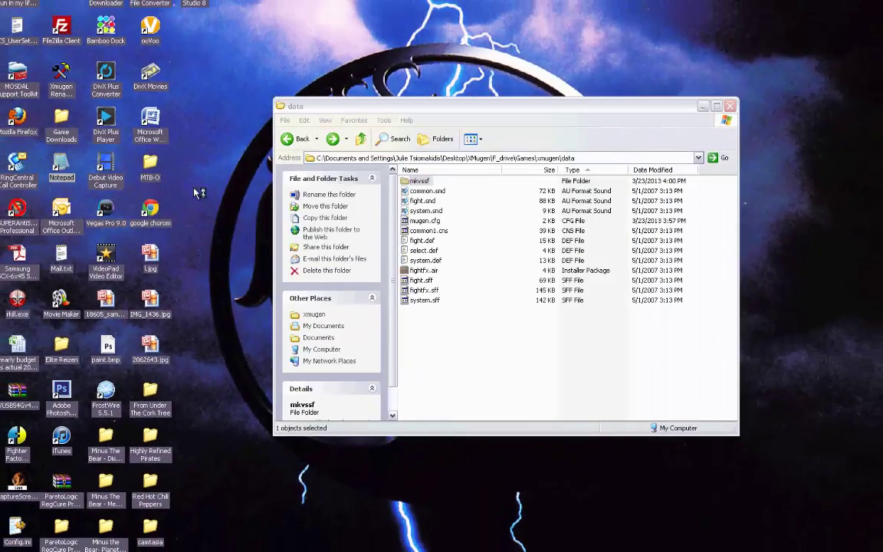
drag(306, 126, 135, 146)
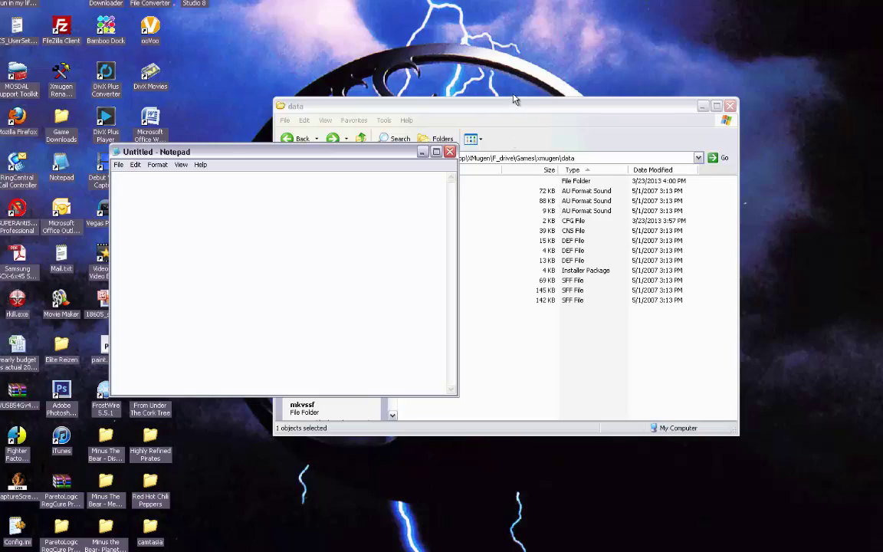
drag(514, 100, 590, 117)
drag(506, 237, 268, 228)
Step: Check the motif path in the [Options] section of mugen.cfg
click(146, 275)
key(shift+End)
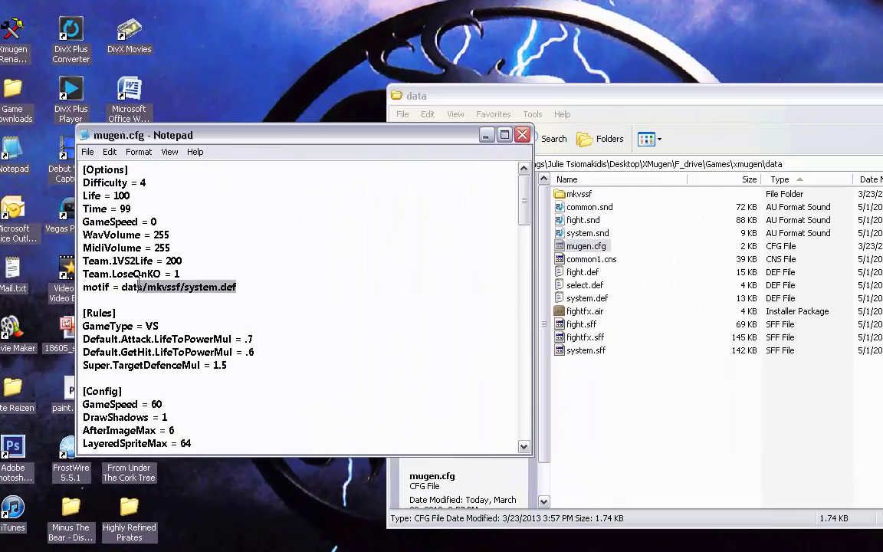
click(138, 286)
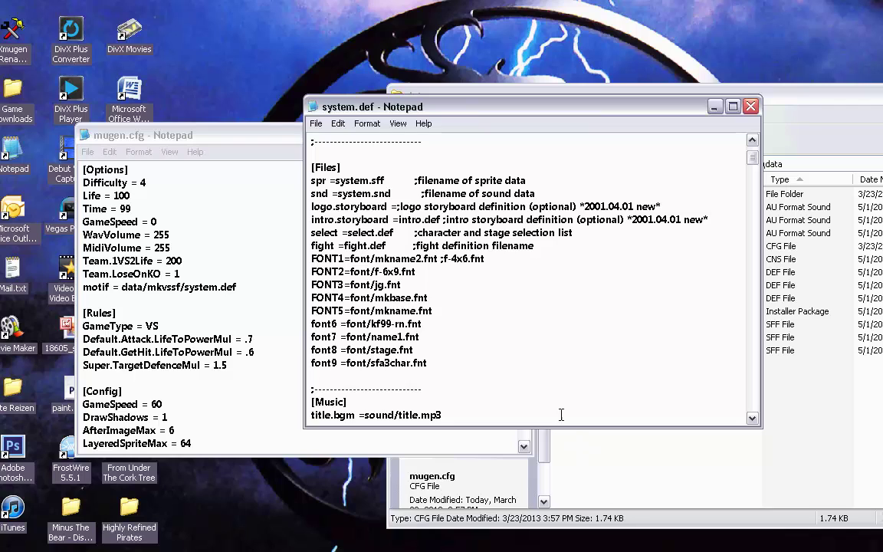
Step: Check the folder paths and capitalization of the font file names in system.def
scroll(548, 398, down, 2)
scroll(528, 361, up, 1)
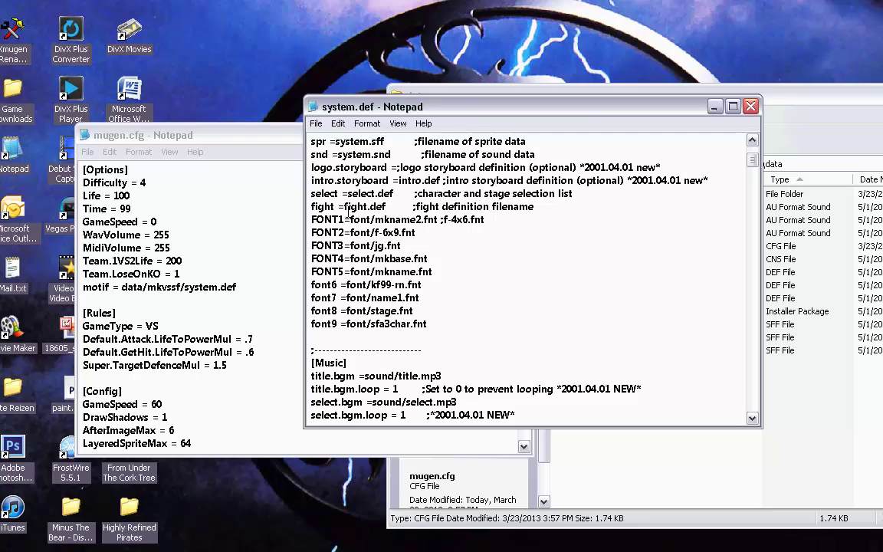
drag(347, 207, 351, 247)
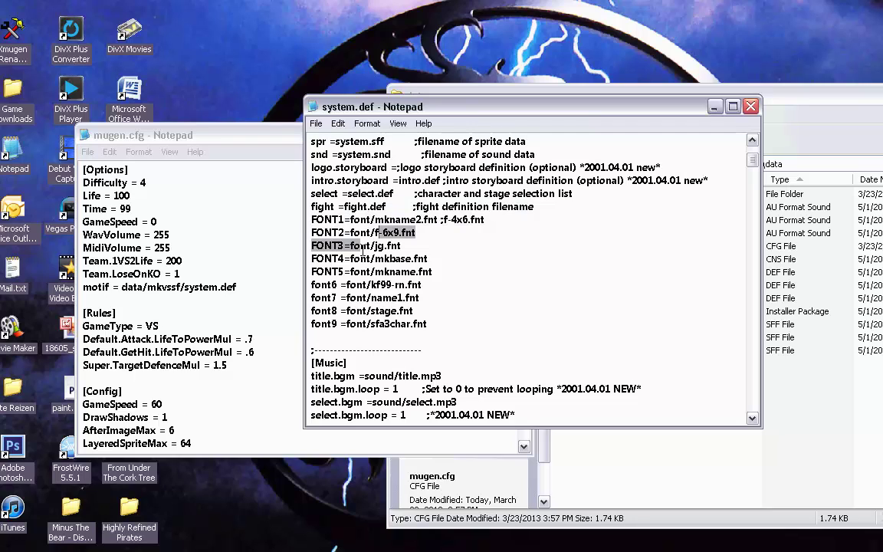
click(363, 253)
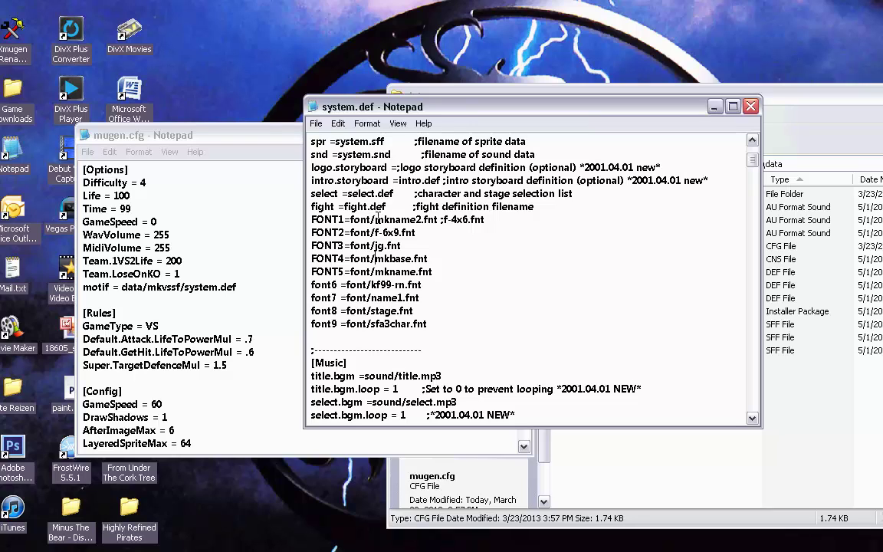
drag(377, 219, 351, 219)
drag(374, 219, 438, 218)
Step: In the [Music] section of system.def, change the vs.bgm file name to lowercase vs.mp3
scroll(376, 238, down, 1)
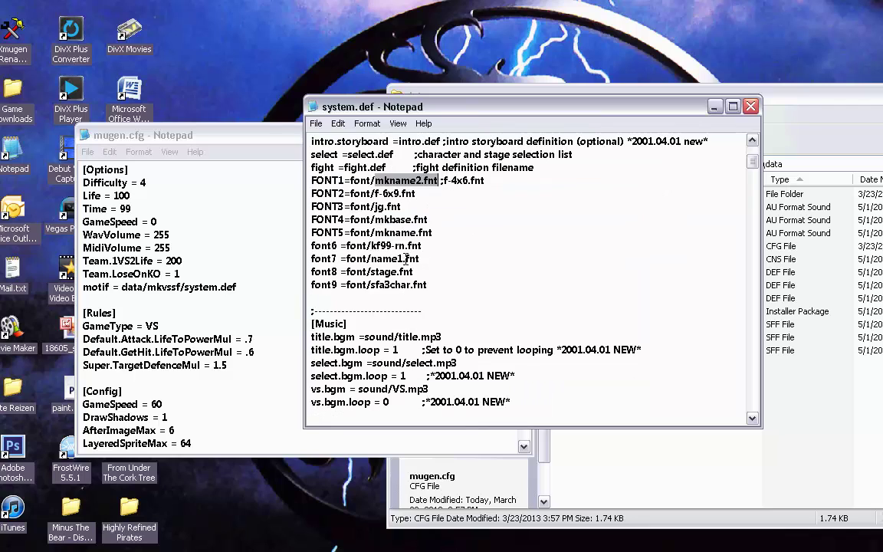
scroll(405, 258, down, 2)
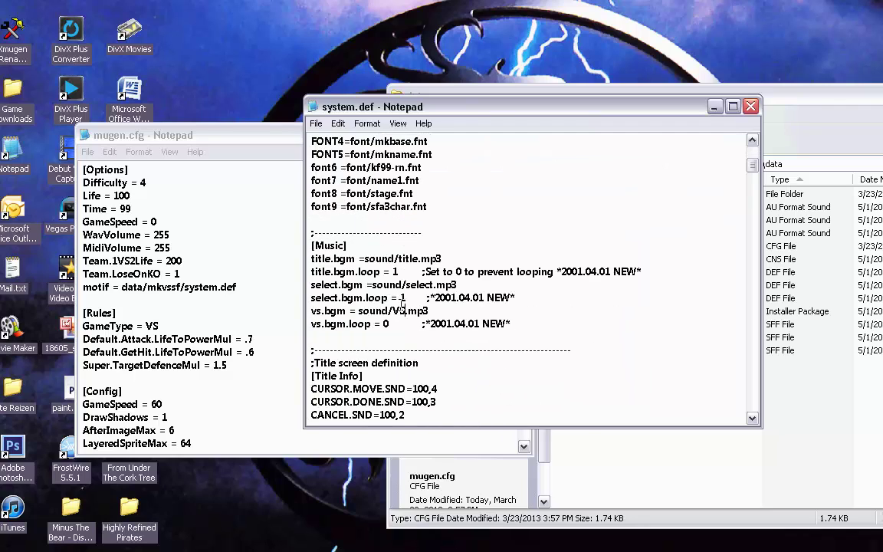
drag(405, 310, 393, 311)
text(vs)
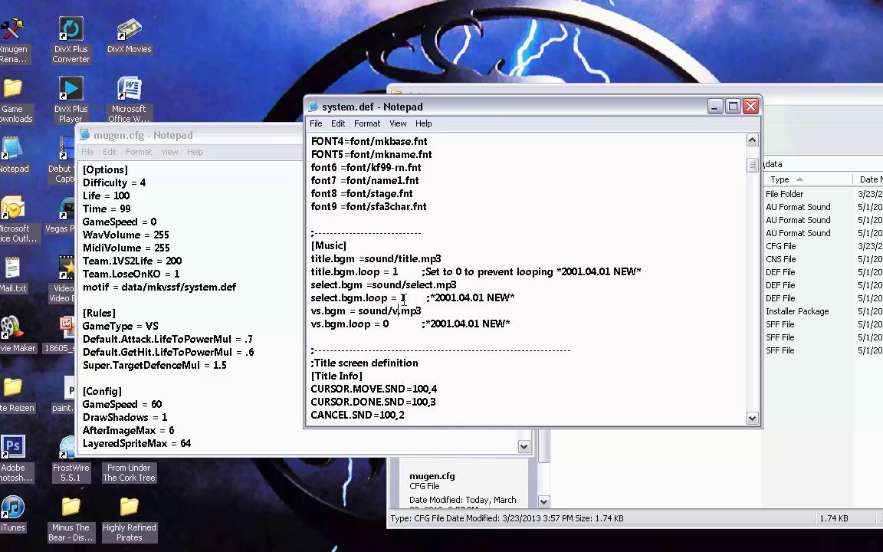
Step: Look through the remaining sections of system.def, save and close it, and close mugen.cfg
scroll(377, 343, down, 1)
scroll(377, 345, down, 11)
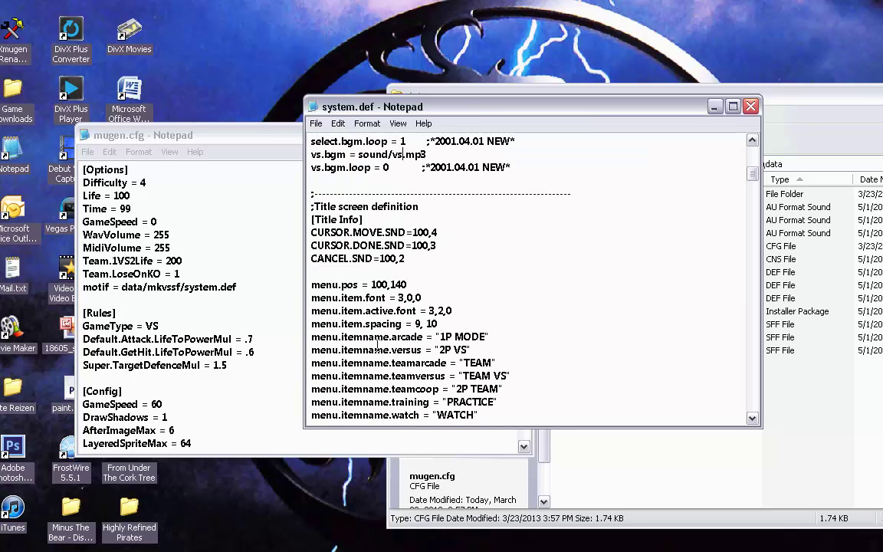
scroll(377, 345, down, 14)
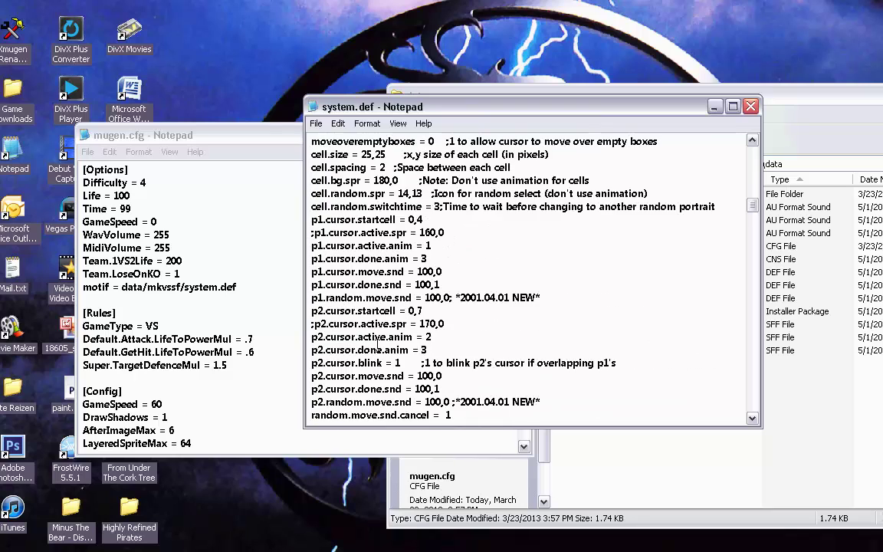
scroll(377, 345, down, 1)
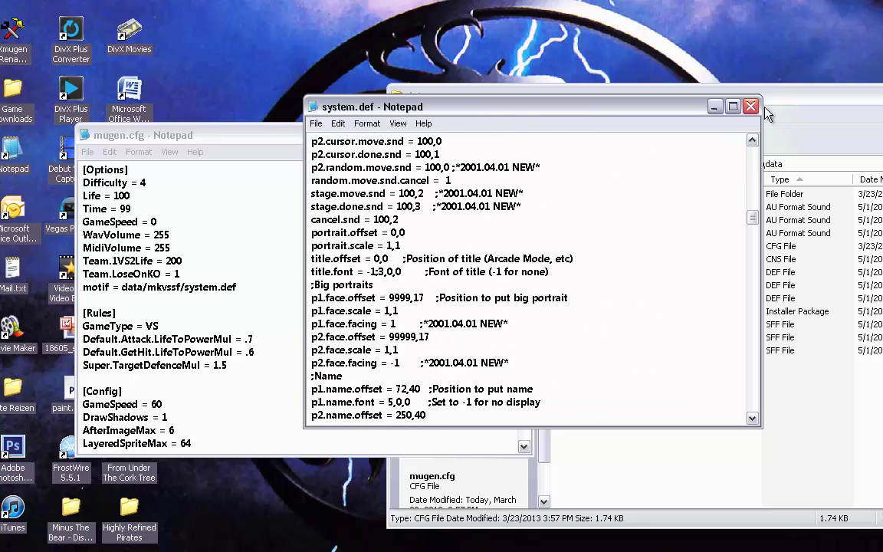
key(alt+F4)
click(456, 338)
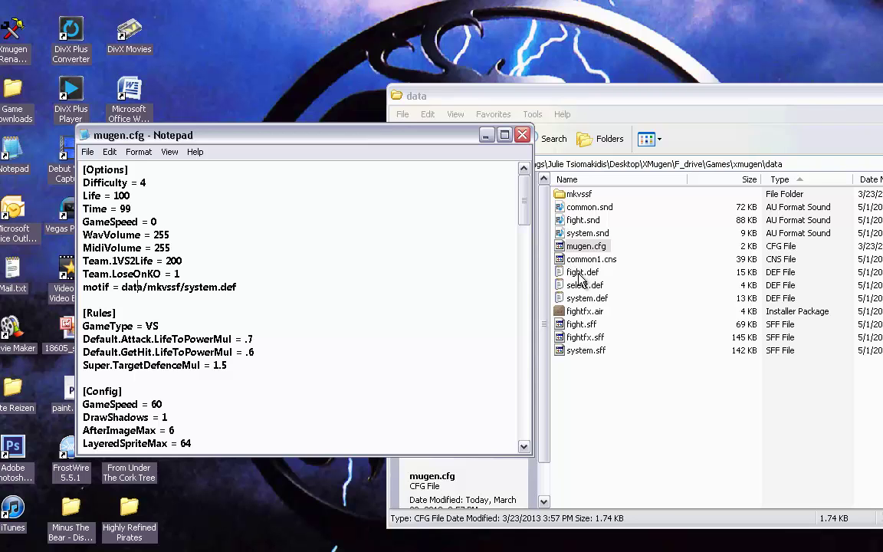
click(522, 135)
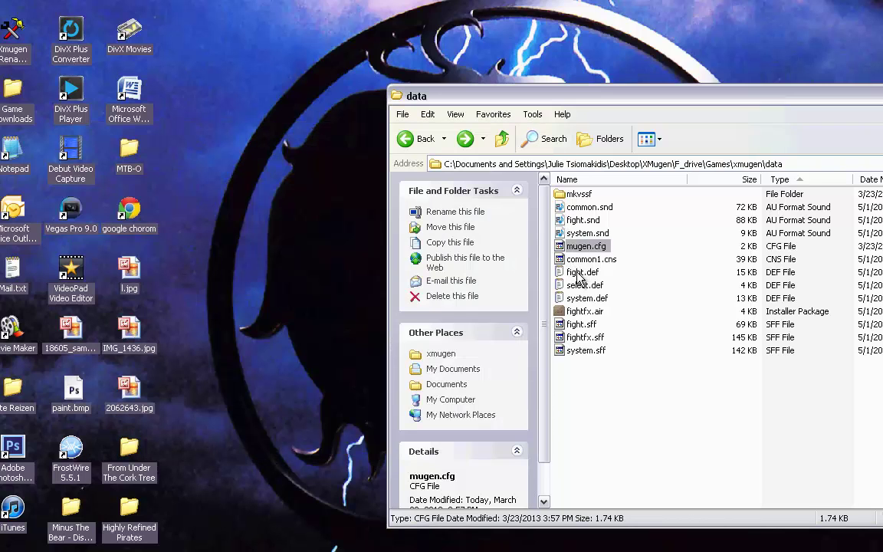
double_click(579, 274)
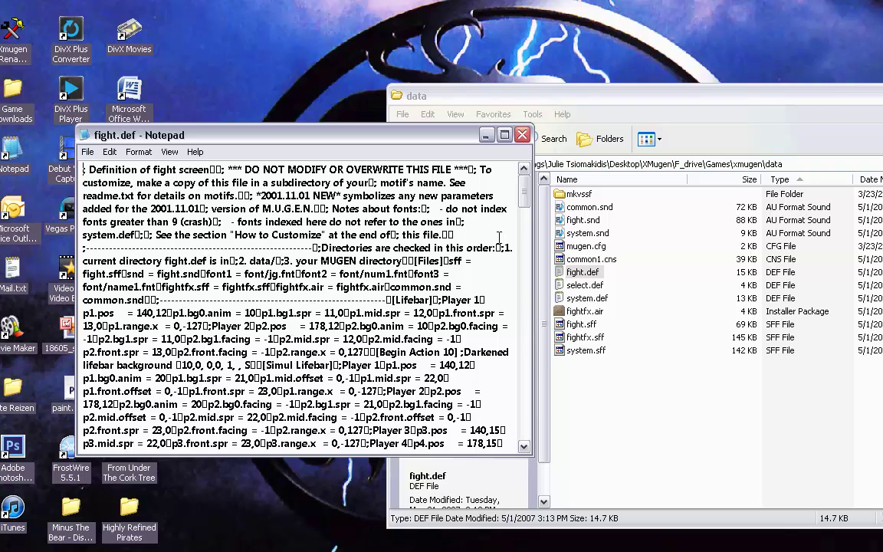
scroll(469, 165, down, 1)
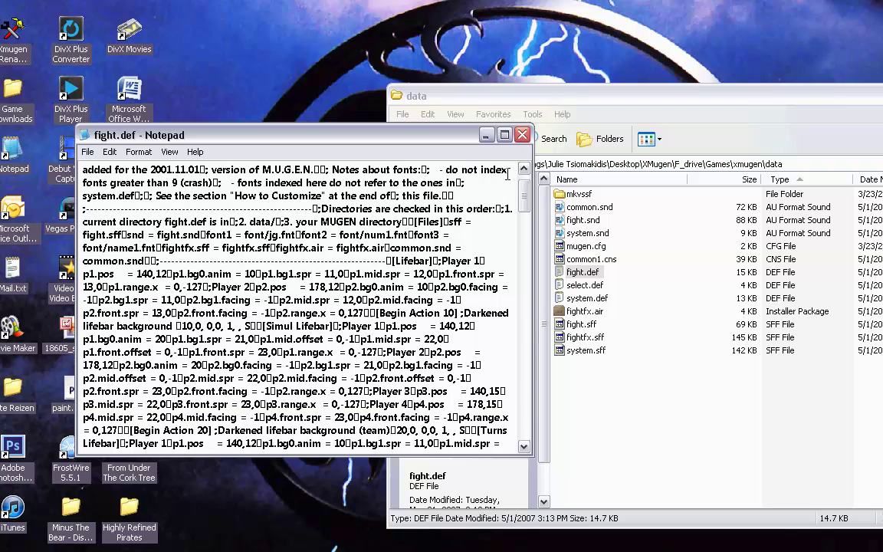
click(522, 135)
Step: Open fight.def from the mkvssf folder and go to the font entries in its [Files] section
double_click(580, 194)
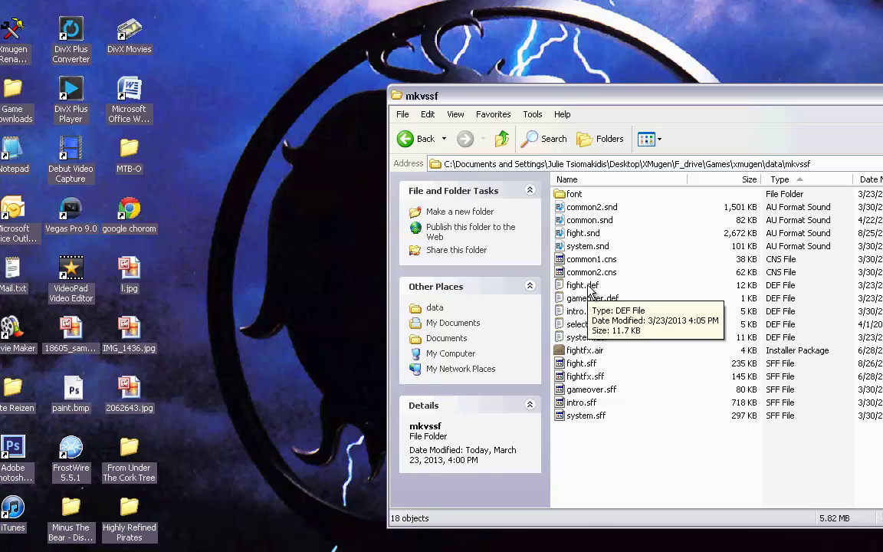
double_click(590, 288)
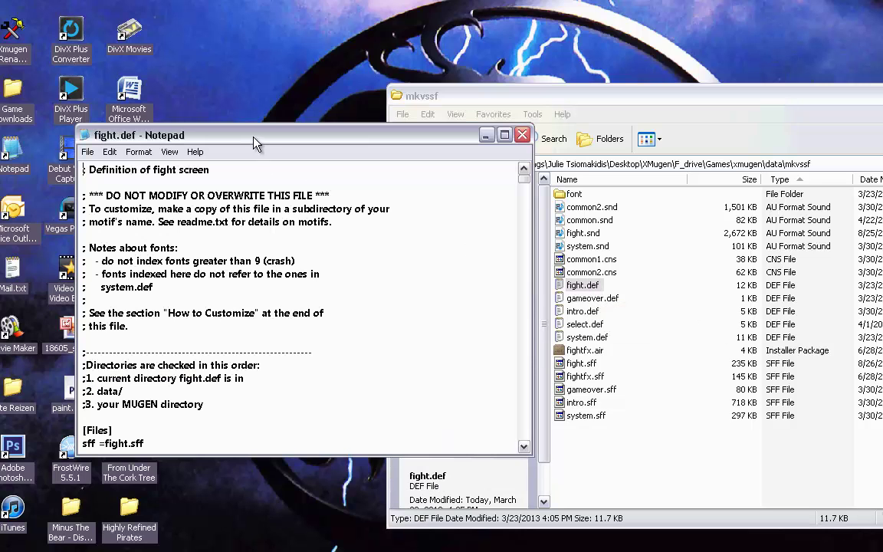
drag(255, 144, 395, 154)
scroll(410, 242, down, 3)
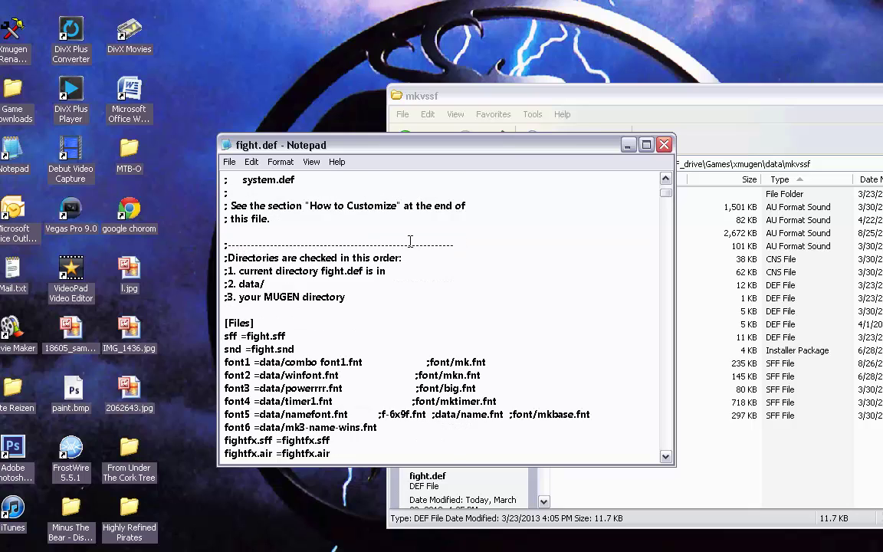
scroll(410, 242, down, 1)
scroll(409, 243, down, 1)
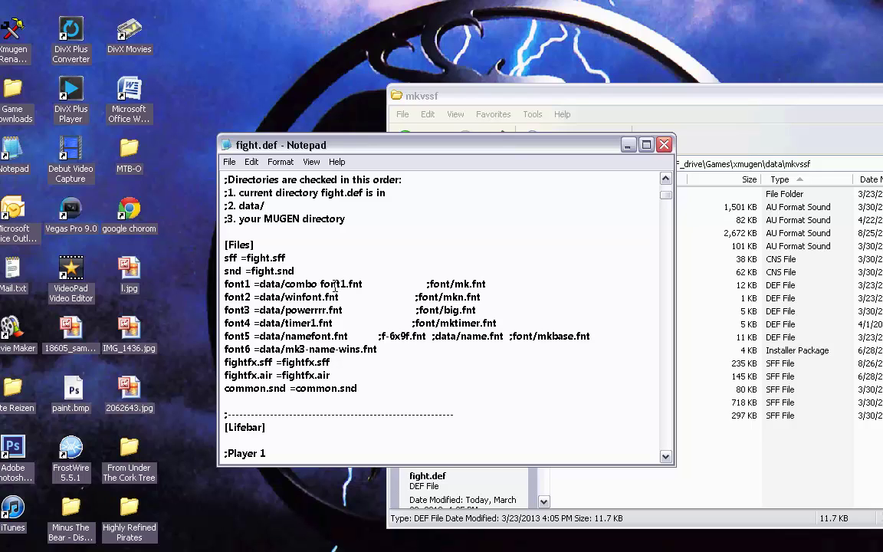
Step: Set the folder in the font1 and font2 paths of fight.def to font
drag(281, 284, 259, 283)
text(font)
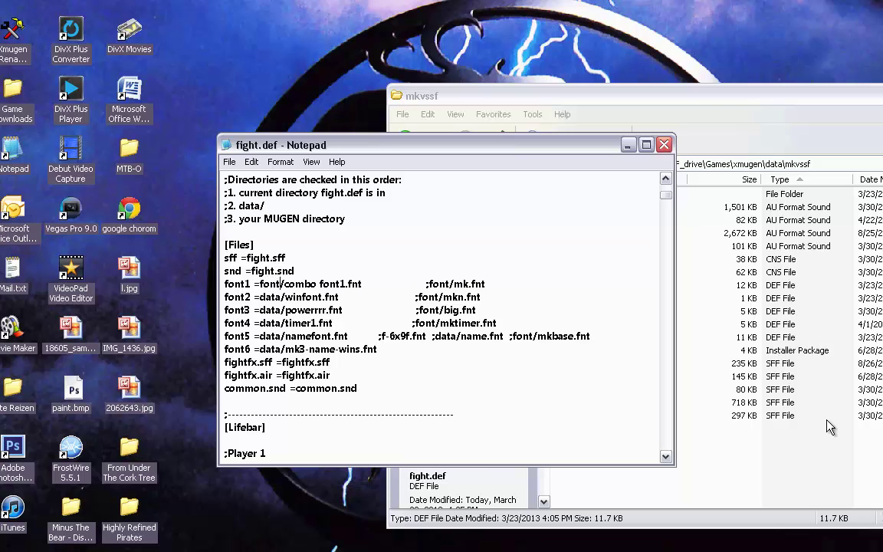
click(818, 479)
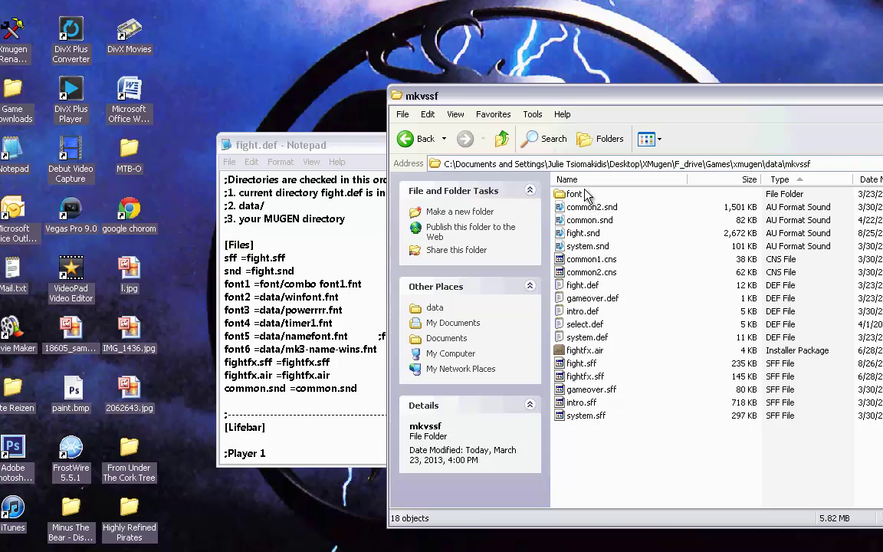
click(260, 297)
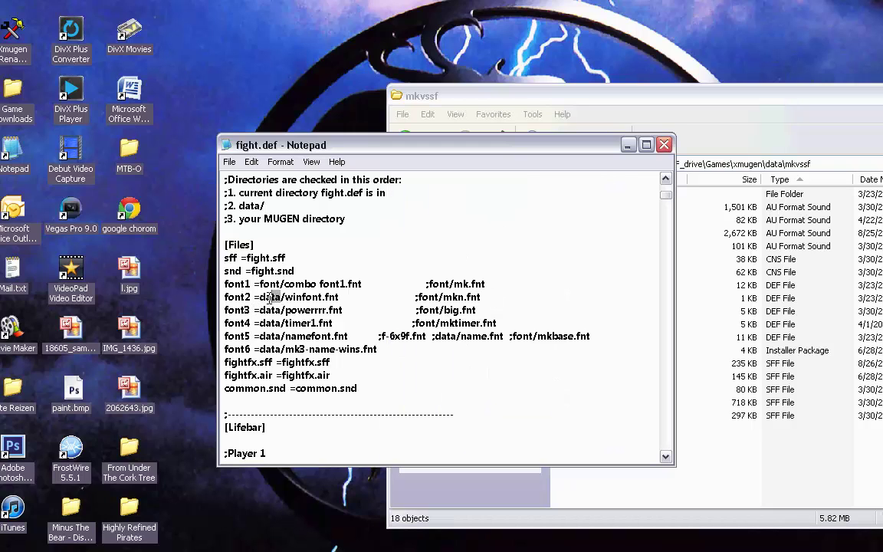
drag(282, 297, 260, 297)
text(font)
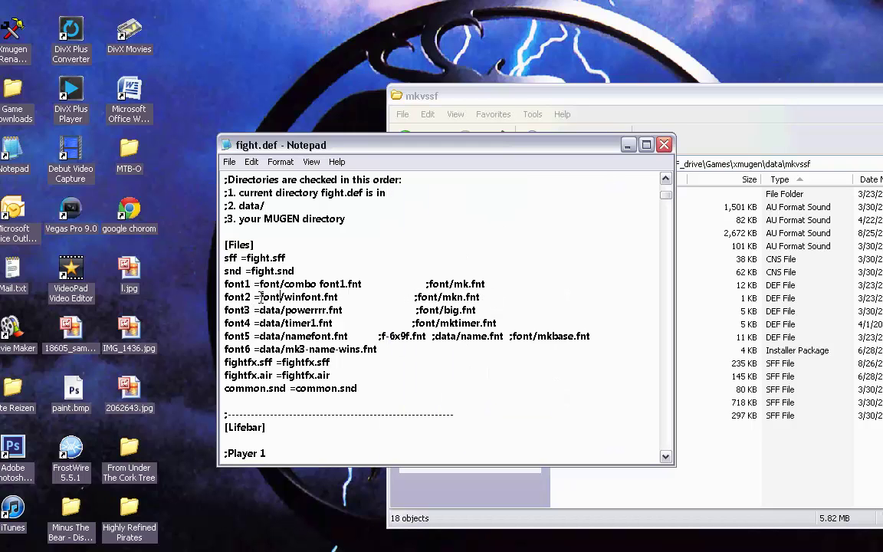
Step: Set the folder in the font3 and font4 paths of fight.def to font
key(BackSpace)
key(BackSpace)
key(BackSpace)
key(BackSpace)
text(fonm)
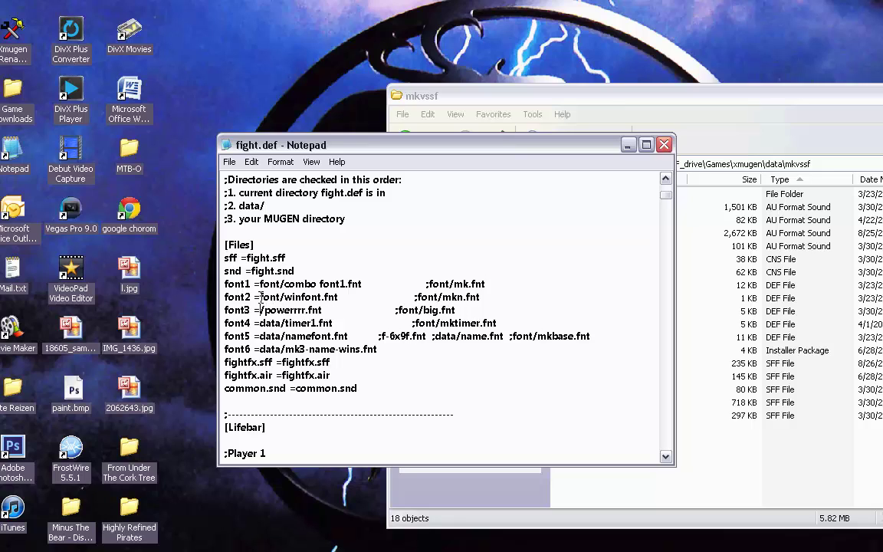
key(BackSpace)
text(t)
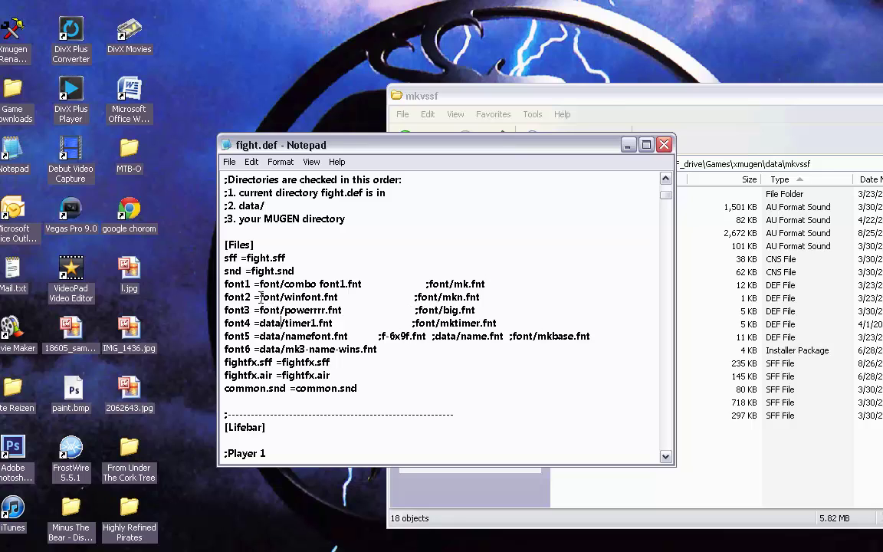
key(BackSpace)
key(BackSpace)
key(BackSpace)
key(BackSpace)
text(font)
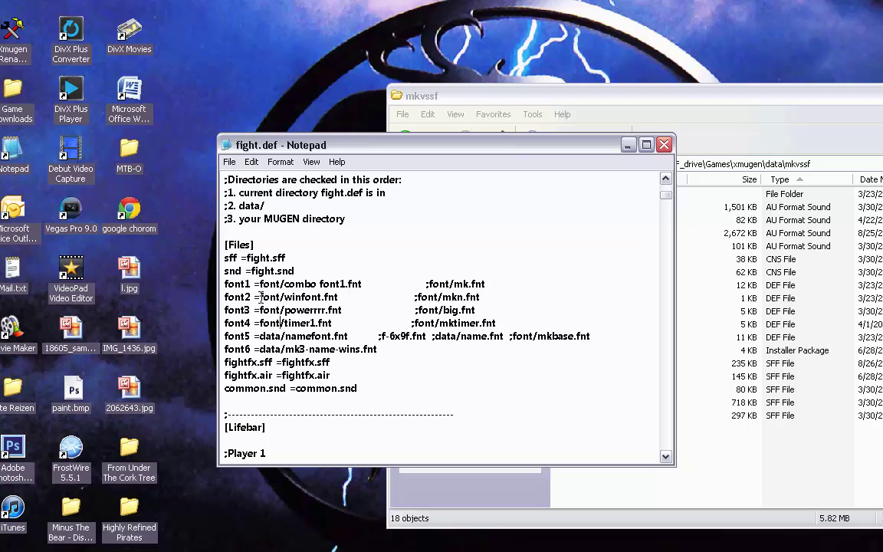
Step: Set the folder in the font5 and font6 paths of fight.def to font
key(BackSpace)
key(BackSpace)
key(BackSpace)
key(BackSpace)
text(font)
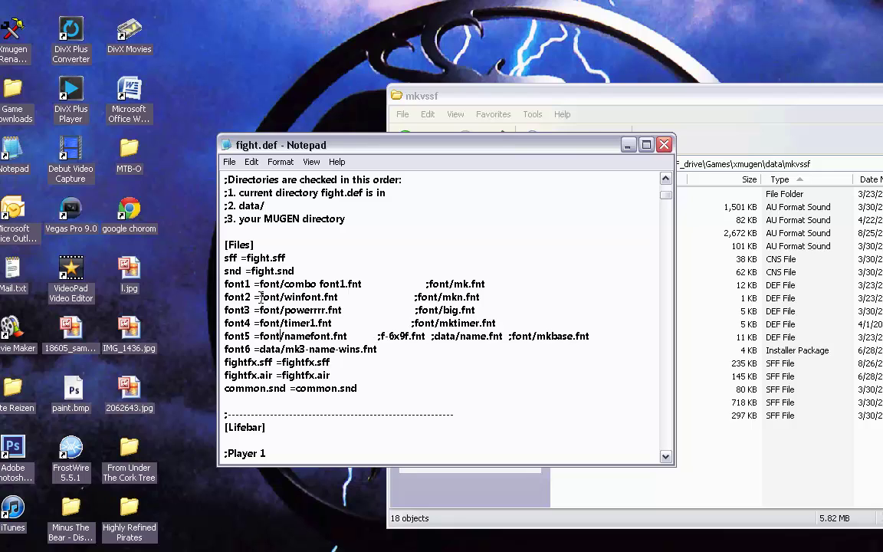
key(shift+Left)
key(shift+Left)
key(shift+Left)
key(shift+Left)
key(Down)
key(shift+Right)
key(shift+Right)
key(shift+Right)
key(shift+Right)
text(font)
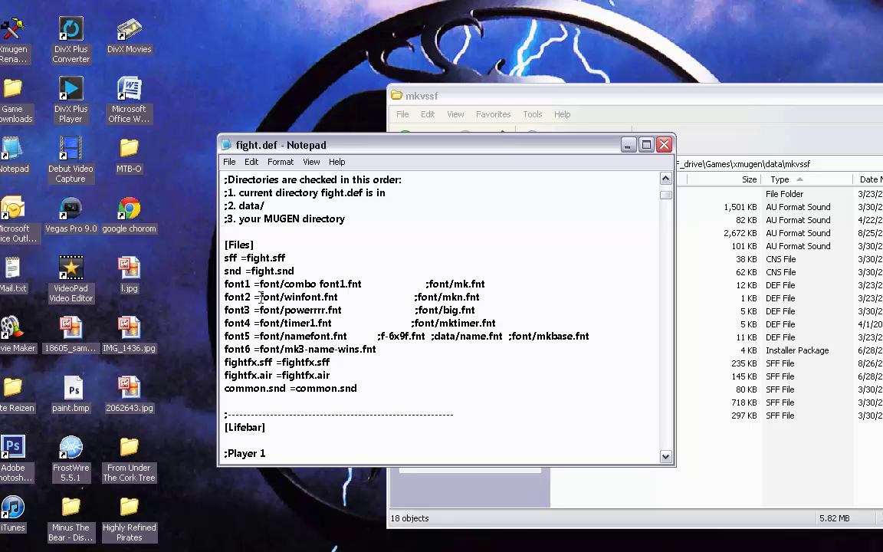
Step: Change the commented name.fnt path on the font5 line to font/name.fnt
key(Up)
key(shift+Right)
key(shift+Right)
key(shift+Right)
key(shift+Right)
text(font)
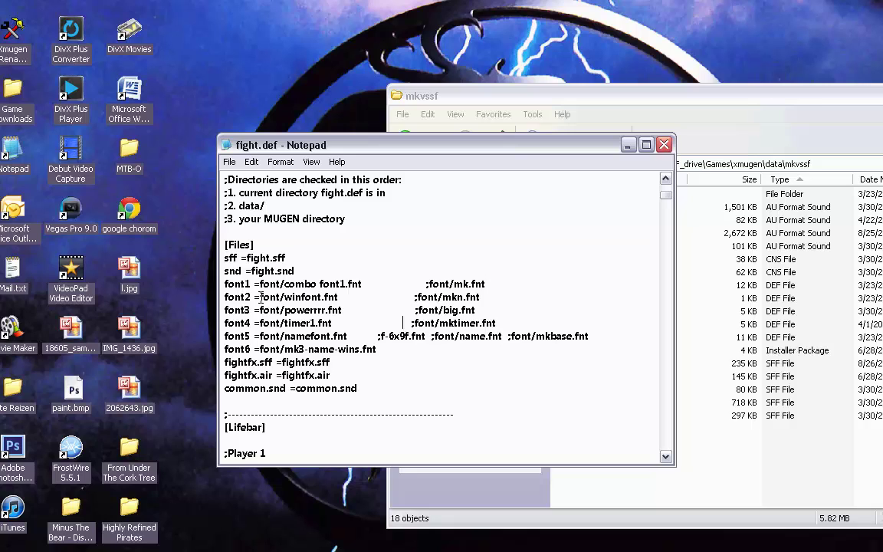
Step: Check the [Lifebar] section of fight.def for further paths, and save and close the file
key(Down)
key(Down)
key(Down)
key(Down)
key(Down)
key(Down)
key(Down)
key(Down)
key(Down)
key(Down)
key(Down)
key(Down)
key(Down)
key(Down)
key(Down)
key(Down)
key(Down)
key(Down)
key(Down)
key(Down)
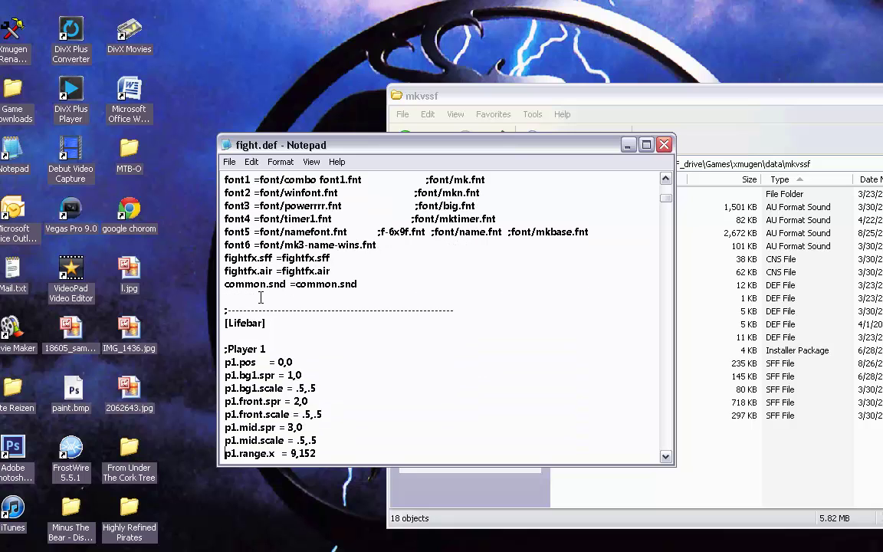
key(Down)
key(Down)
key(Down)
key(Down)
key(Down)
key(Down)
key(Down)
key(Down)
key(Down)
key(Down)
key(Down)
key(Down)
key(Down)
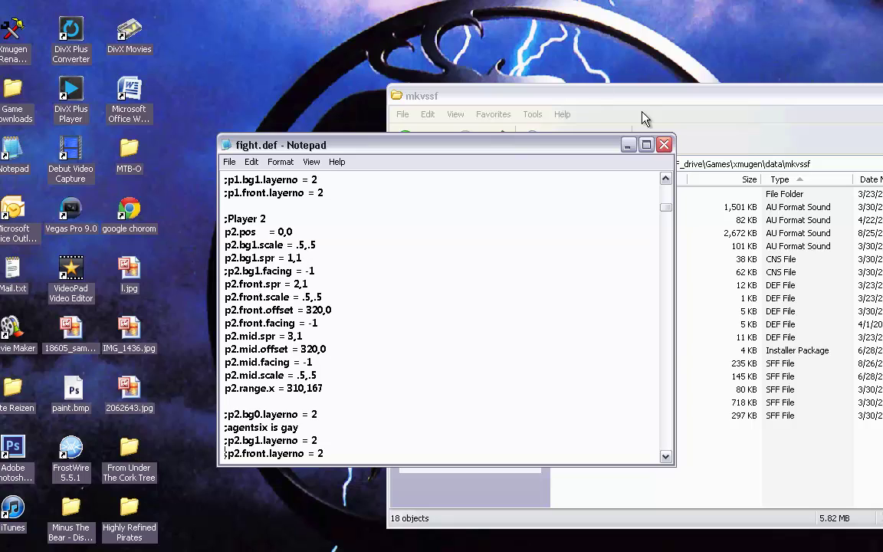
click(664, 144)
click(451, 338)
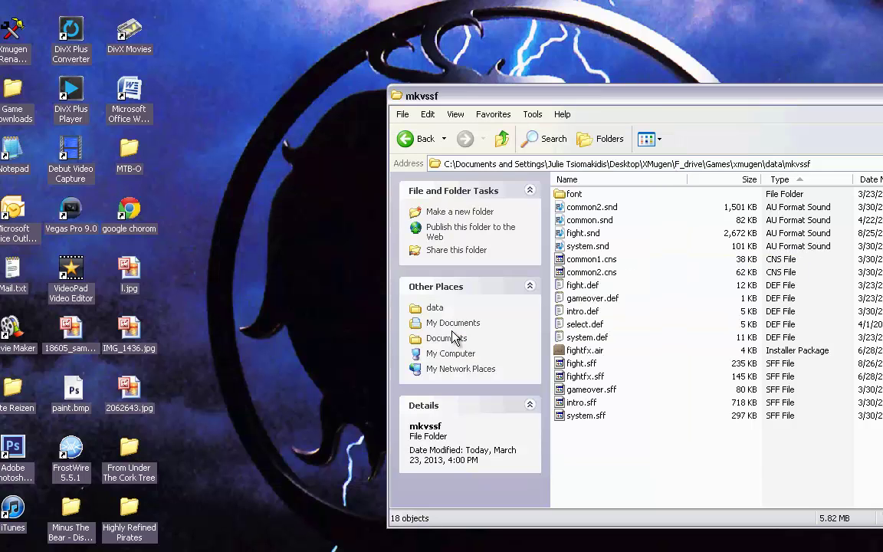
Step: Remove the data/ prefix from the spr path in mkvssf's gameover.def, and save and close the file
double_click(613, 298)
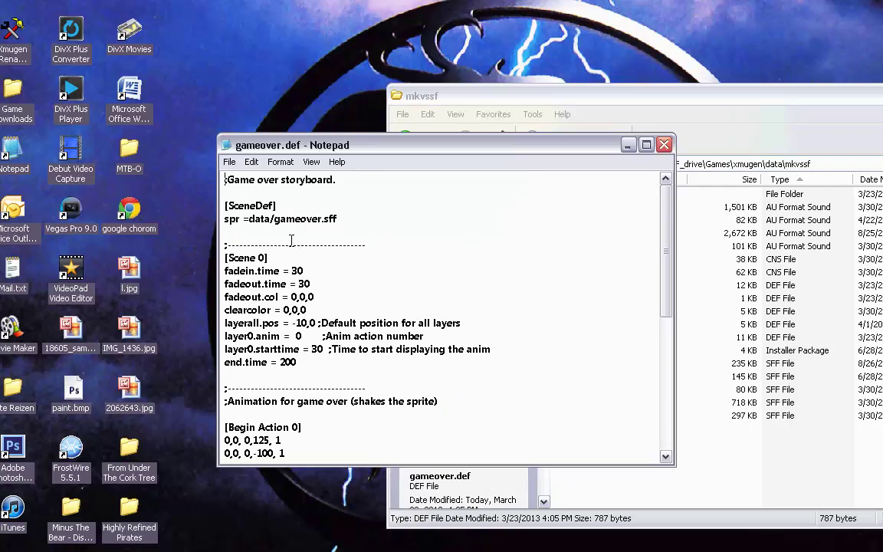
drag(275, 218, 250, 218)
key(Delete)
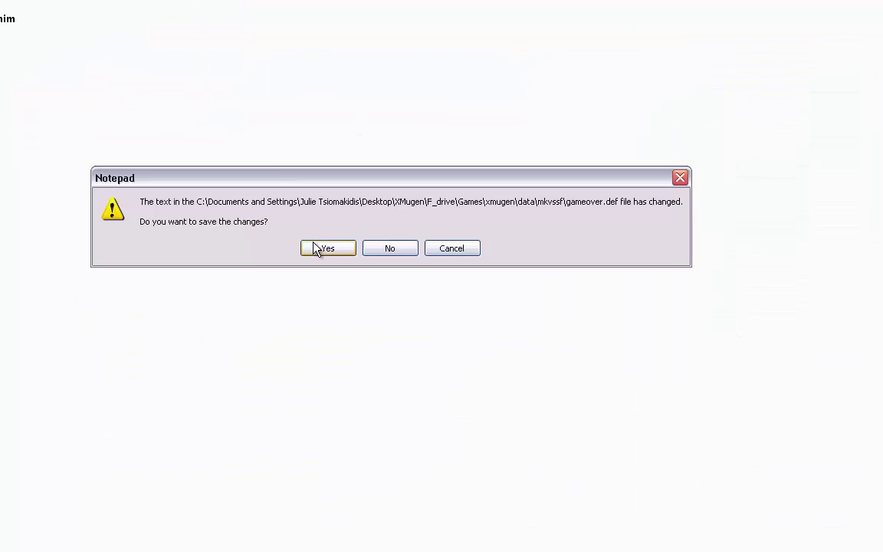
click(319, 248)
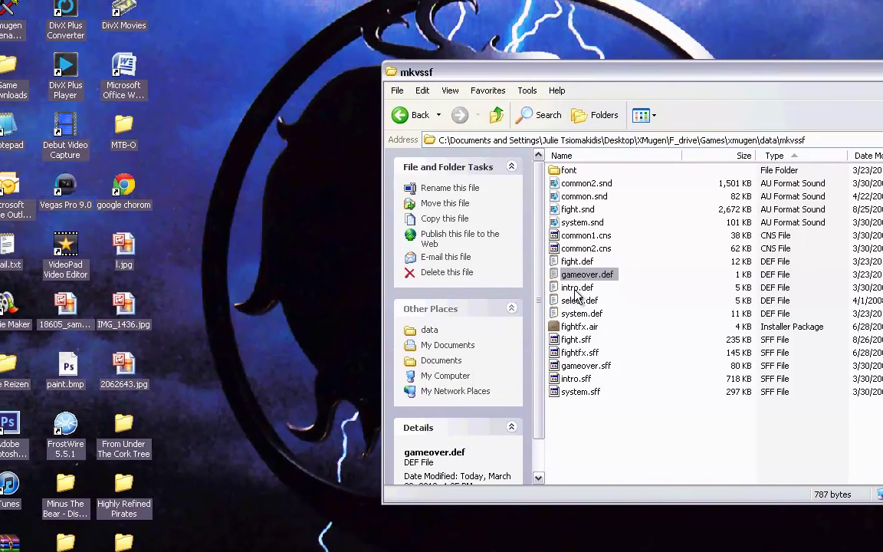
Step: Check the spr path in intro.def, close it, and open select.def in a maximized window
double_click(481, 234)
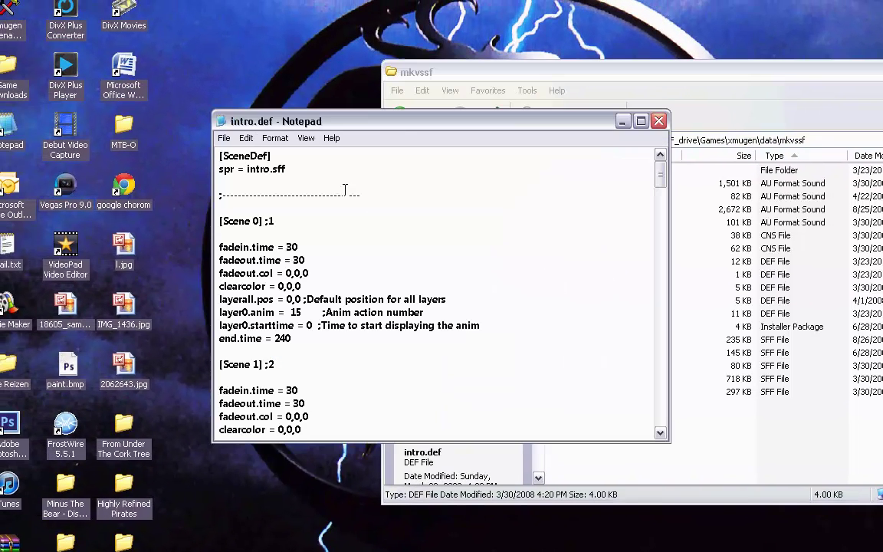
click(658, 121)
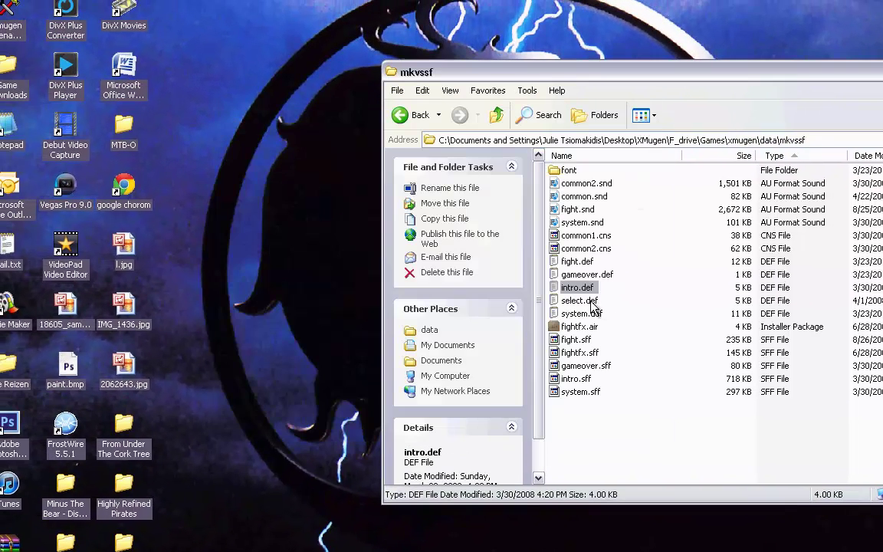
double_click(590, 301)
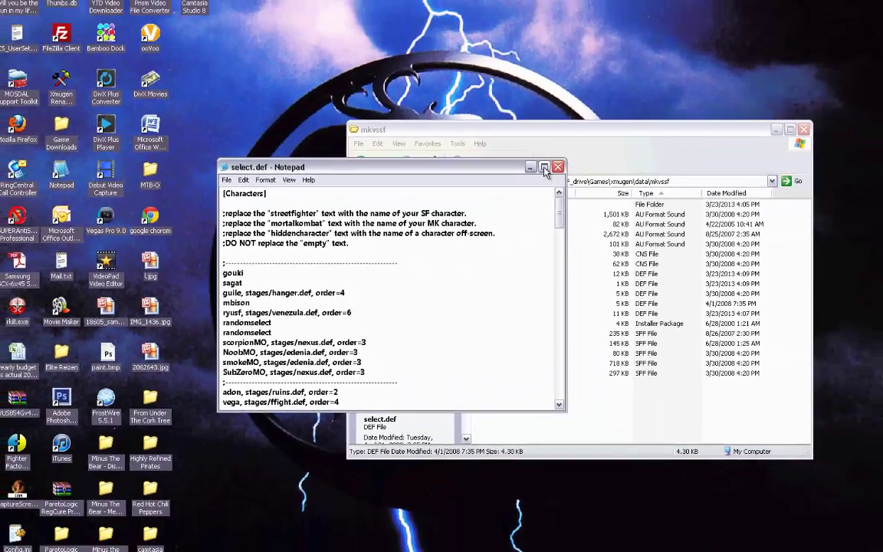
click(544, 168)
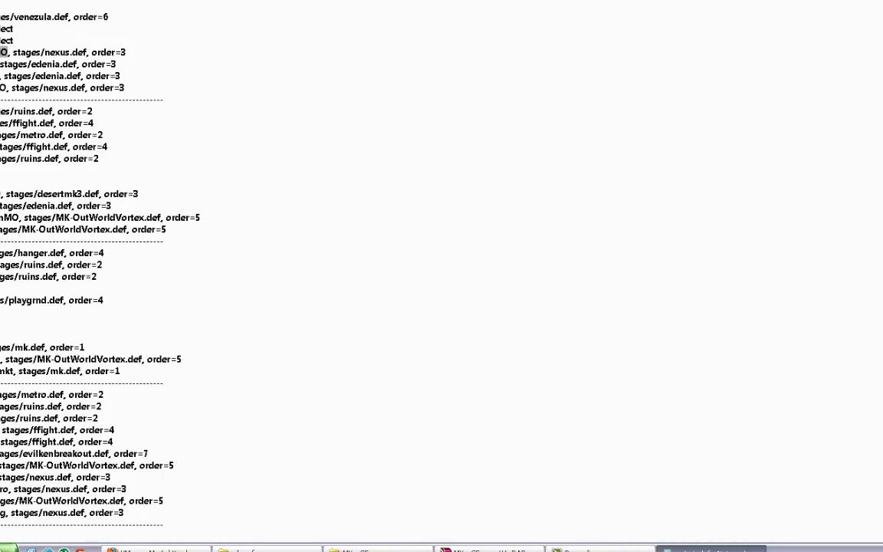
Step: In select.def, make the MO suffix lowercase in the scorpionMO, NoobMO, smokeMO and SubZeroMO character names
text(o)
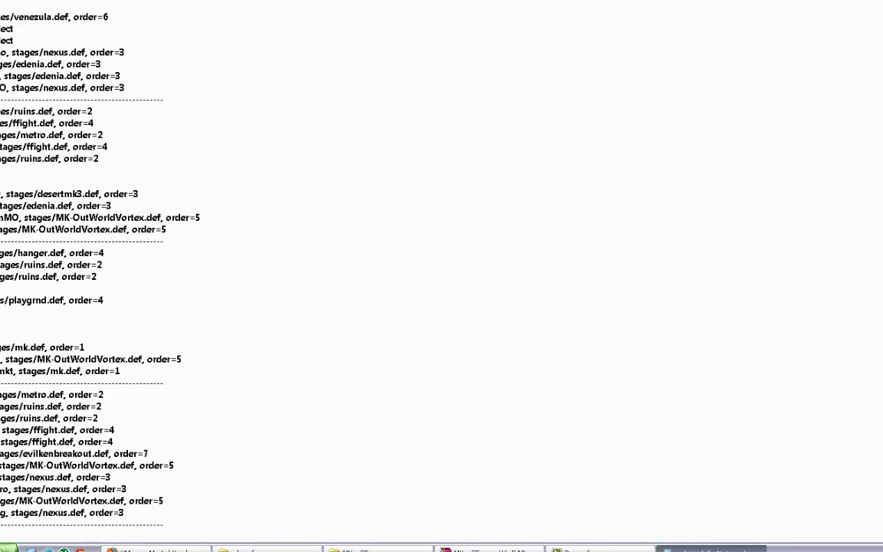
text(o)
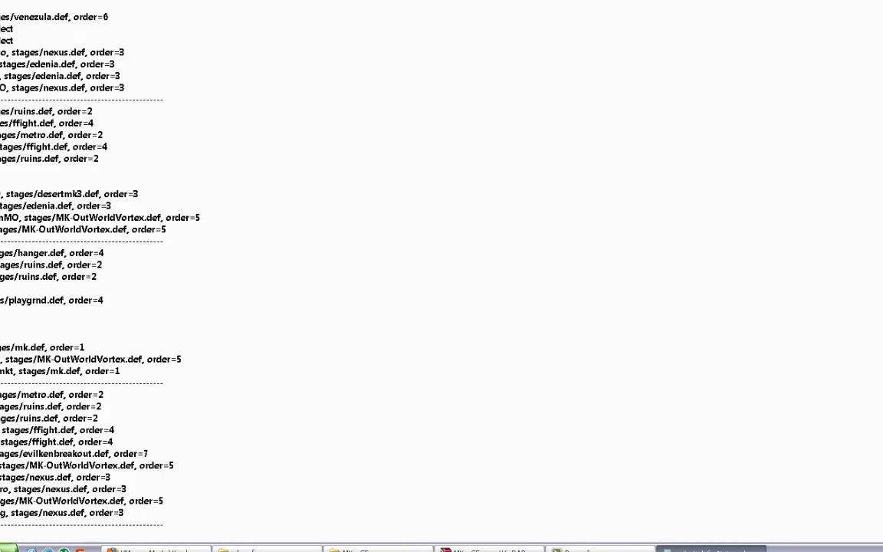
key(BackSpace)
key(Down)
key(shift+Left)
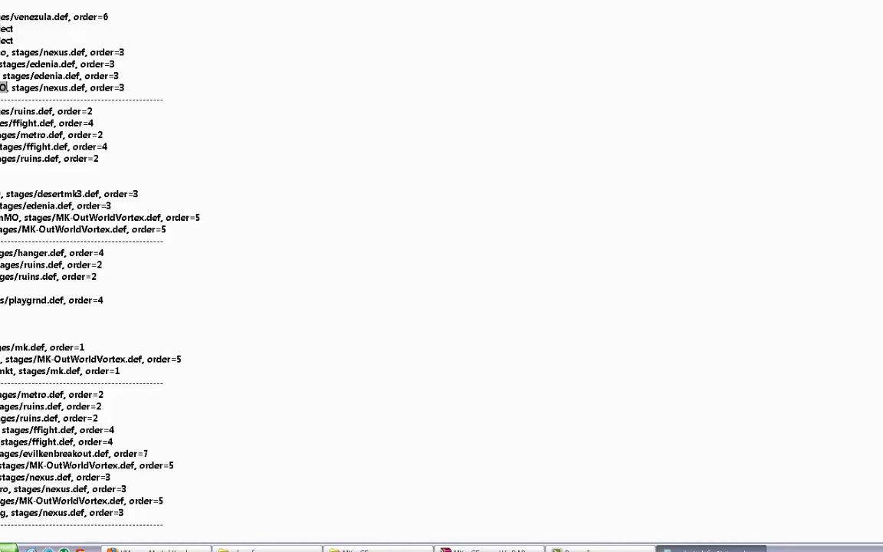
text(o)
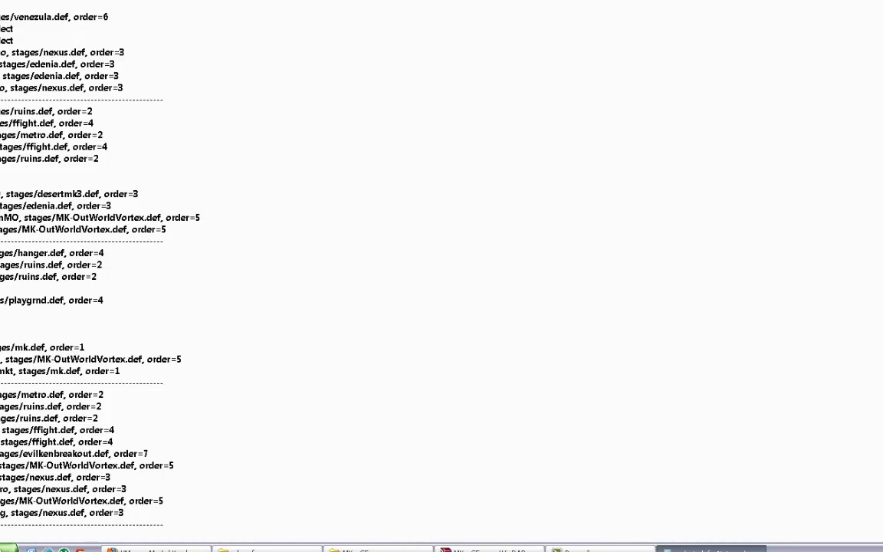
Step: Make the remaining capitalized character names and MK-OutWorldVortex stage paths in select.def lowercase, review the entries, and save and close the file
key(BackSpace)
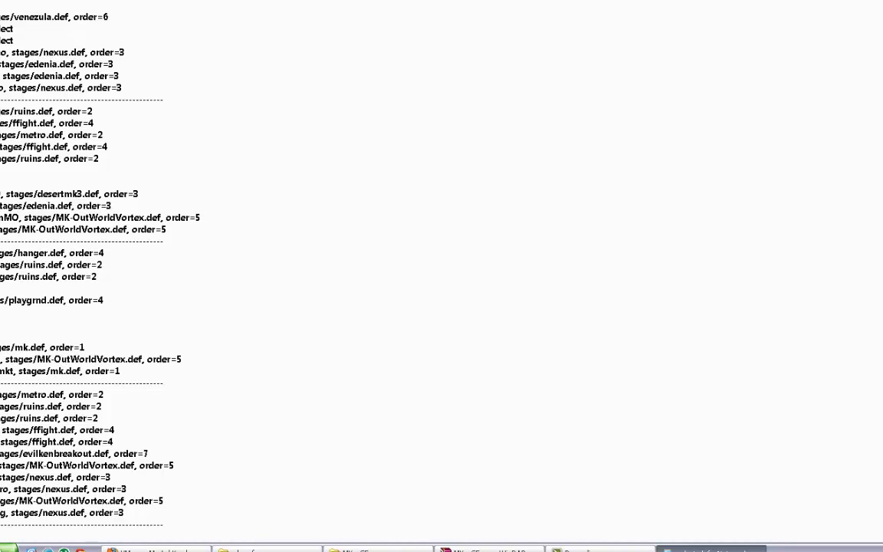
scroll(441, 268, down, 10)
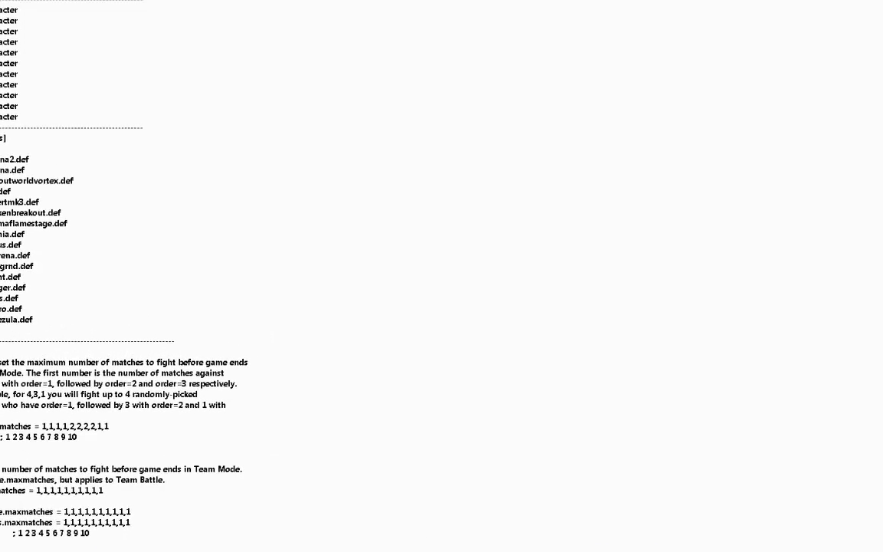
scroll(61, 276, up, 9)
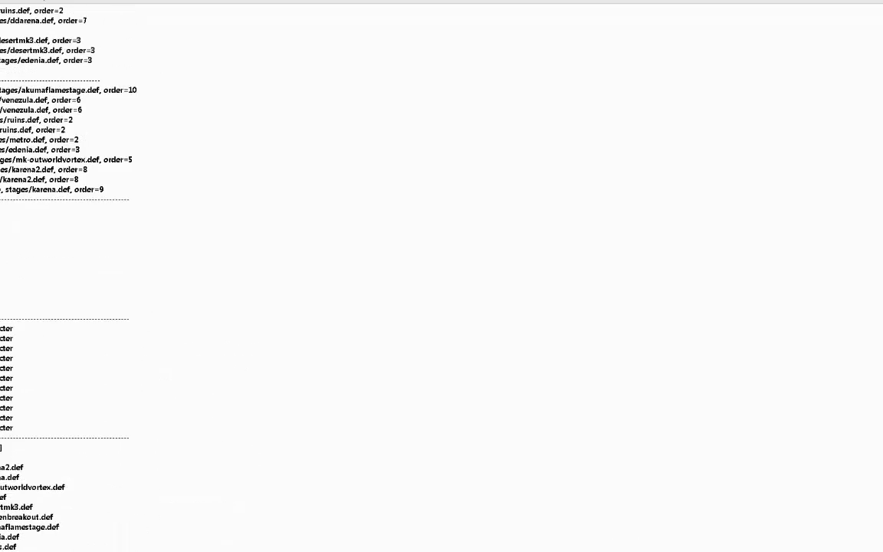
scroll(62, 276, up, 1)
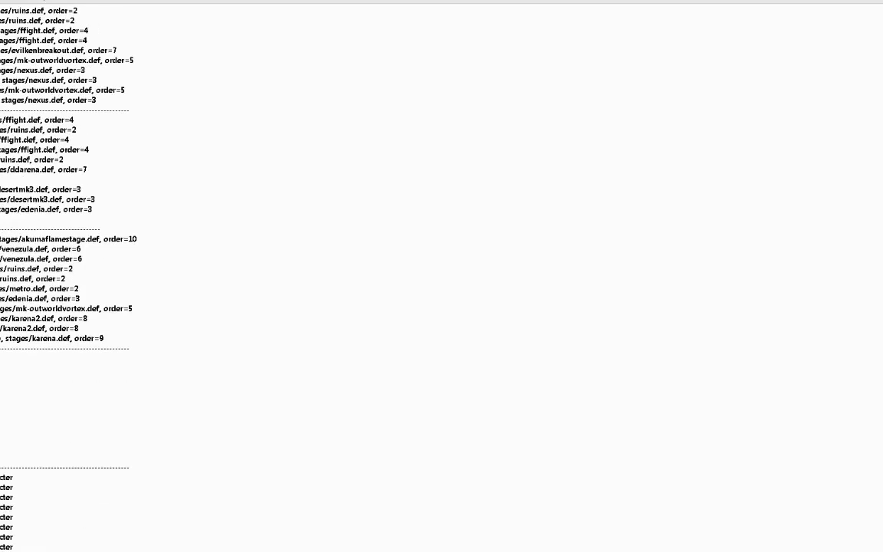
scroll(62, 276, up, 1)
scroll(61, 276, up, 11)
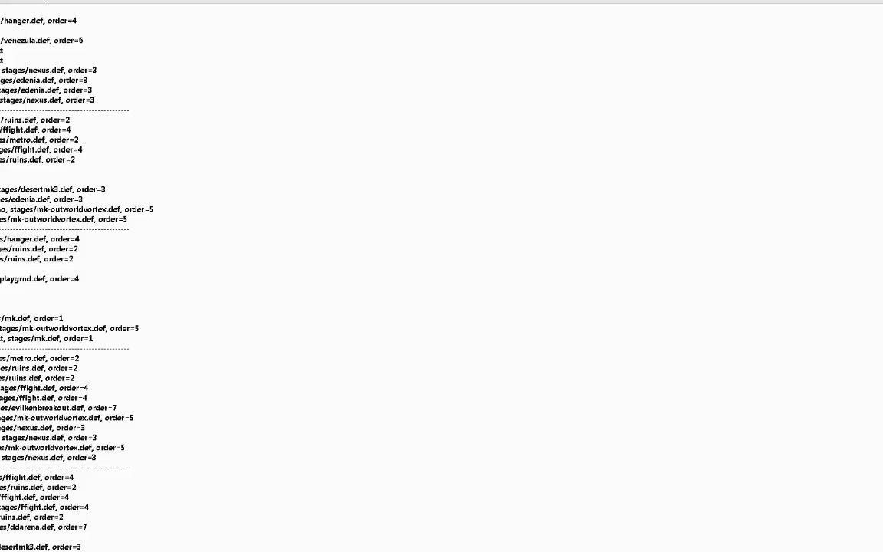
scroll(62, 276, up, 3)
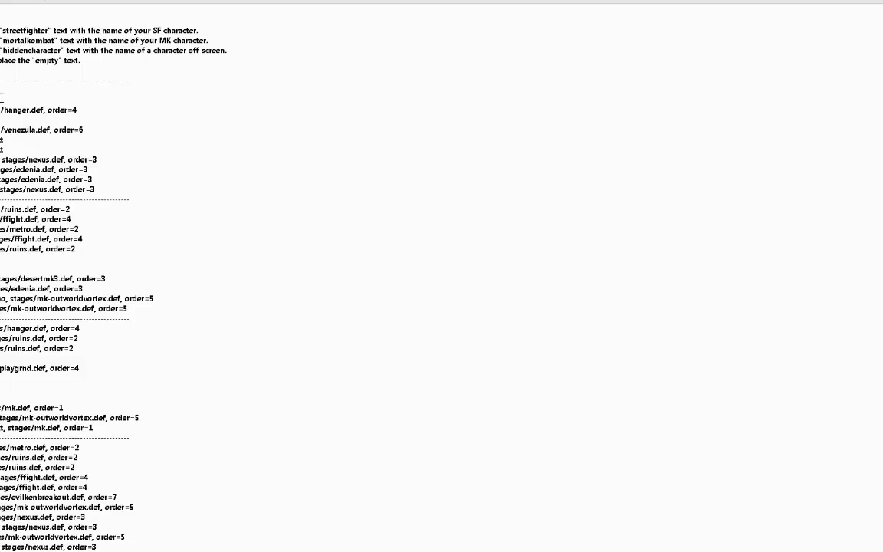
drag(2, 108, 59, 491)
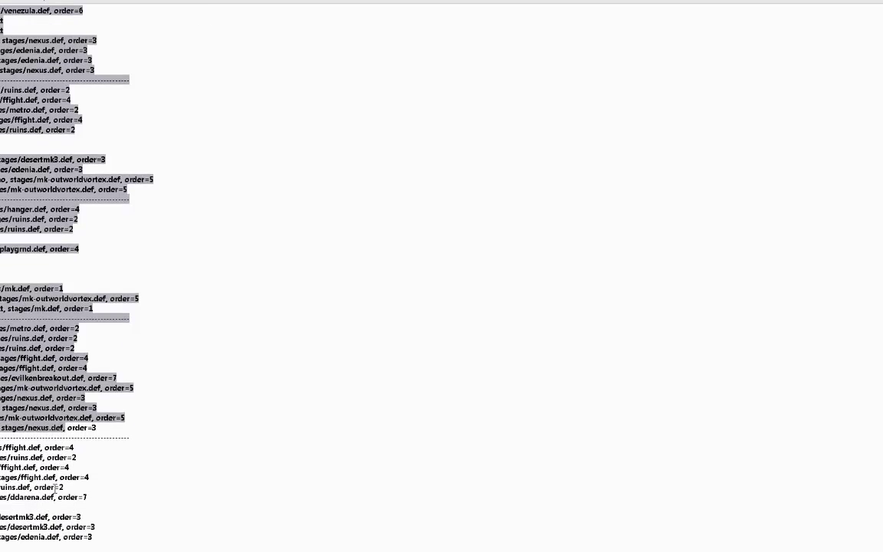
scroll(55, 487, down, 6)
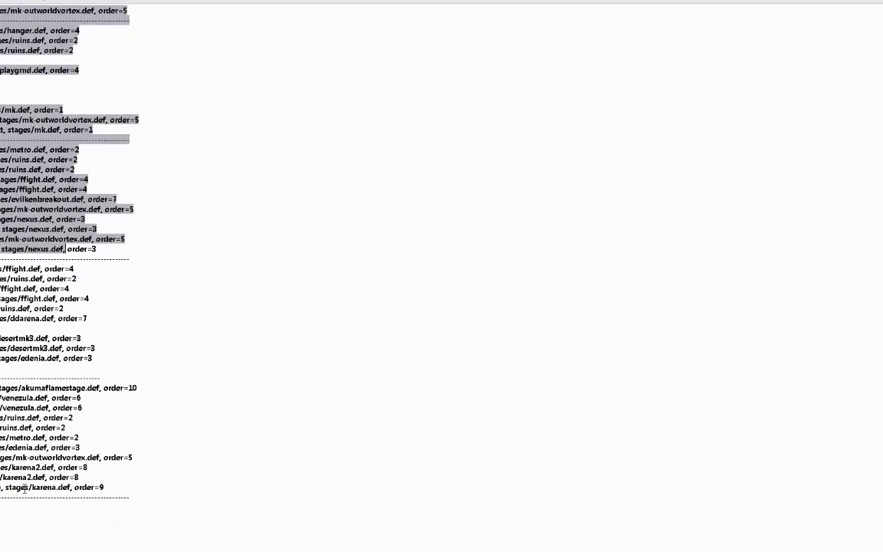
scroll(24, 488, down, 4)
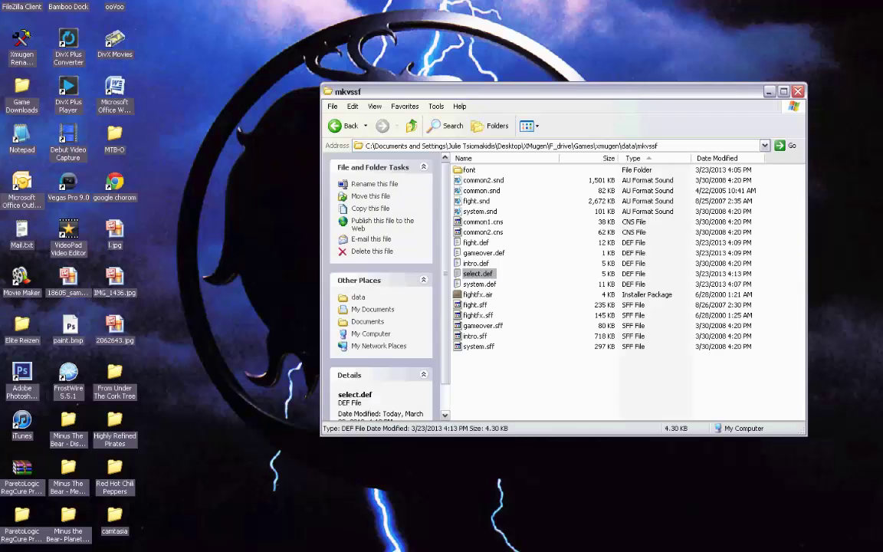
Step: Go to xmugen's chars folder and check the capitalization of all character folder names
drag(453, 101, 389, 98)
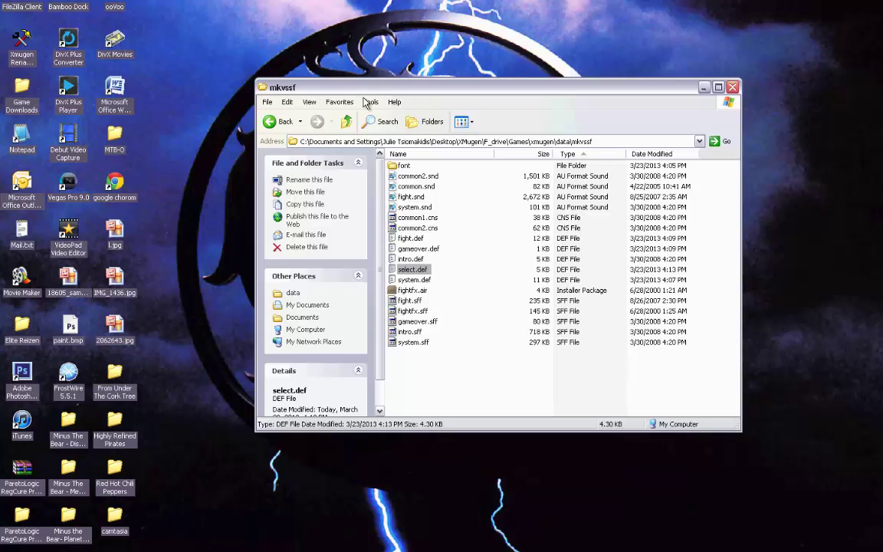
click(282, 121)
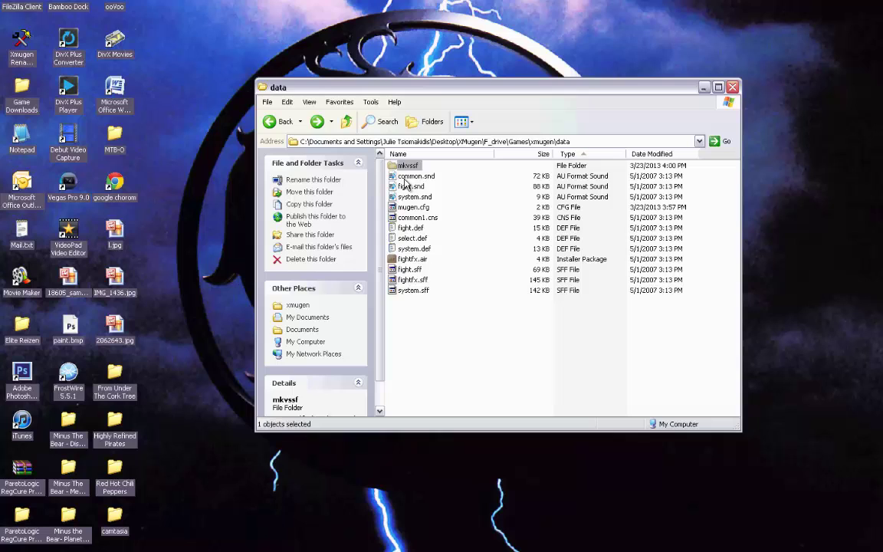
click(268, 121)
double_click(403, 167)
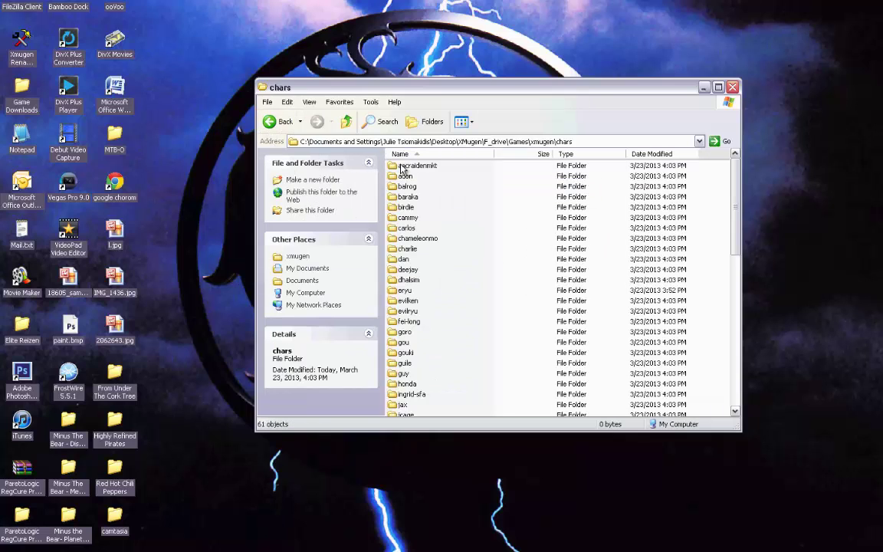
click(409, 166)
key(Down)
key(Down)
key(Down)
key(Down)
key(Down)
key(Down)
key(Down)
key(Down)
key(Down)
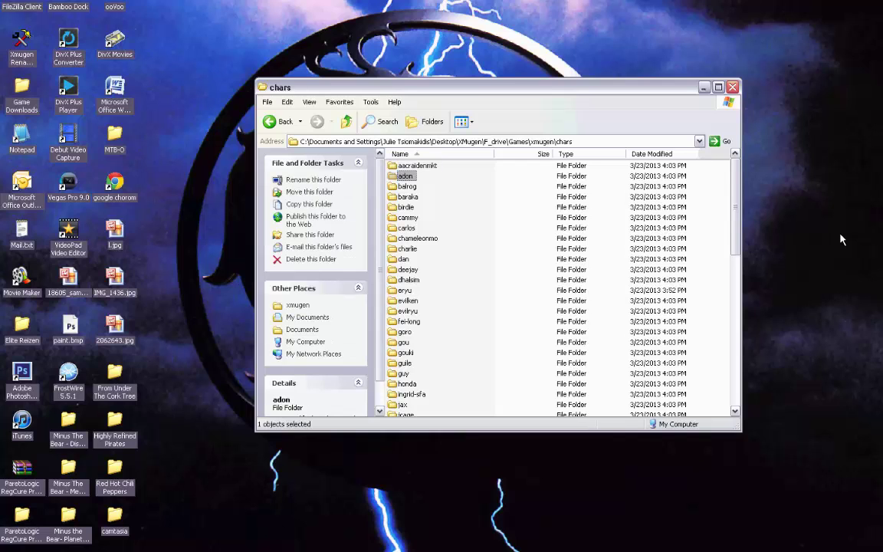
key(Down)
key(Down)
key(Down)
key(Down)
key(Down)
key(Down)
key(Down)
key(Down)
key(Down)
key(Down)
key(Down)
key(Down)
key(Down)
key(Down)
key(Down)
key(Down)
key(Down)
key(Down)
key(Down)
key(Down)
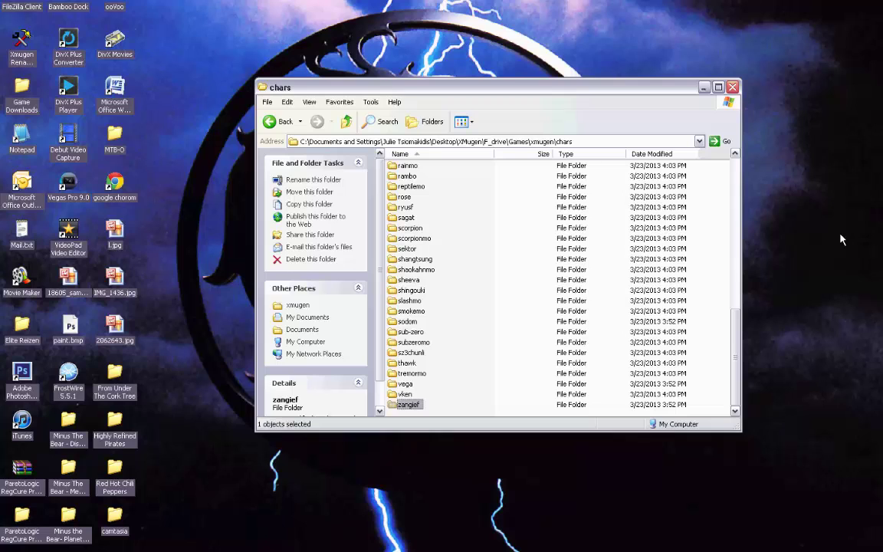
Step: Sort xmugen's stages folder by type and check the capitalization of its .def and .sff file names
click(277, 121)
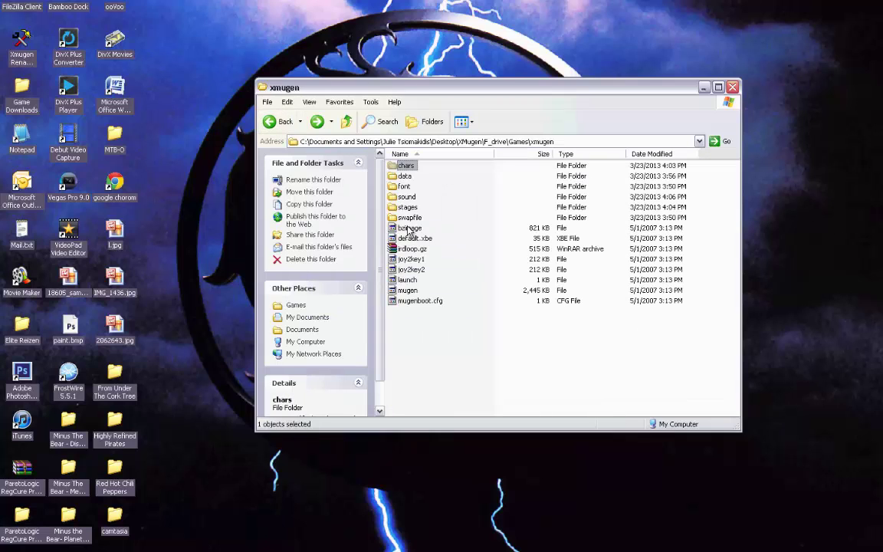
double_click(407, 208)
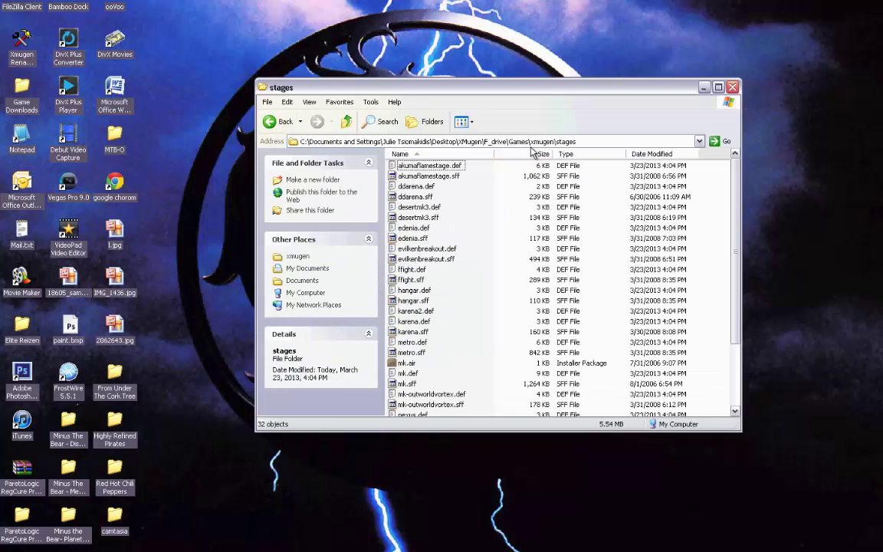
click(596, 154)
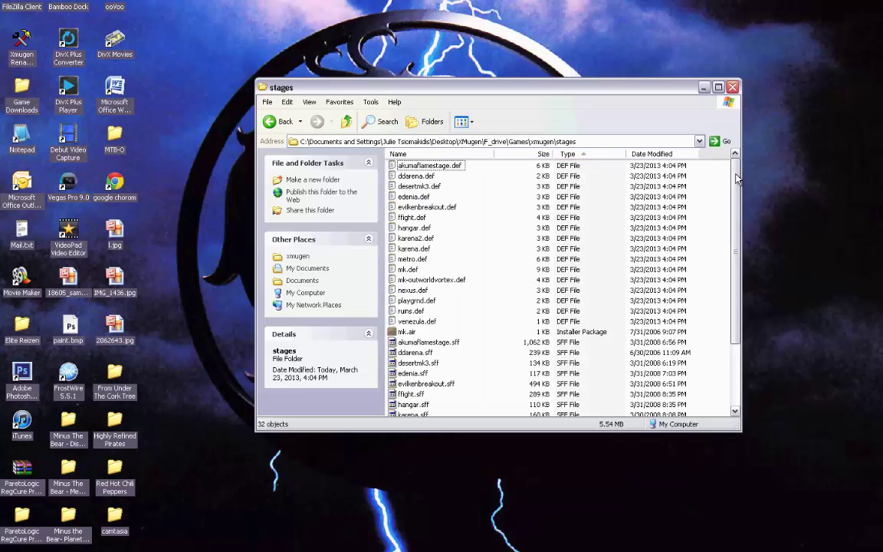
drag(736, 178, 730, 245)
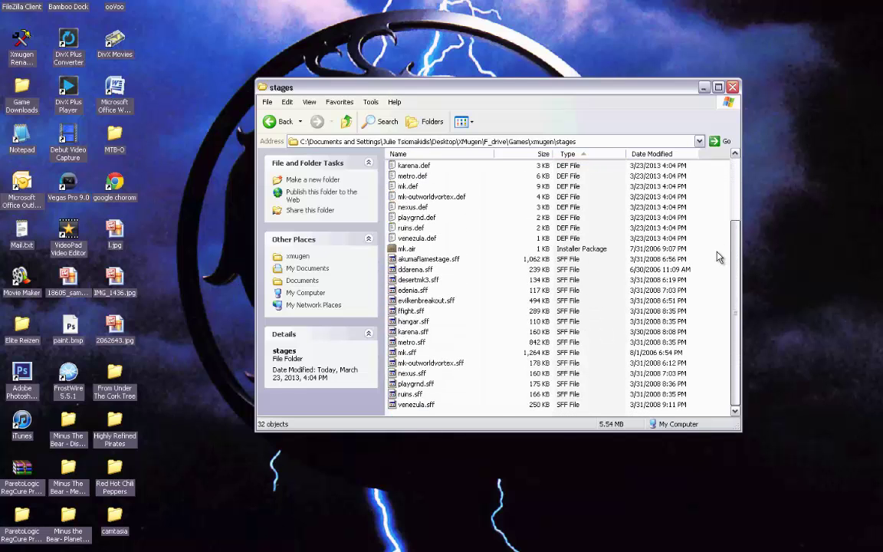
click(270, 122)
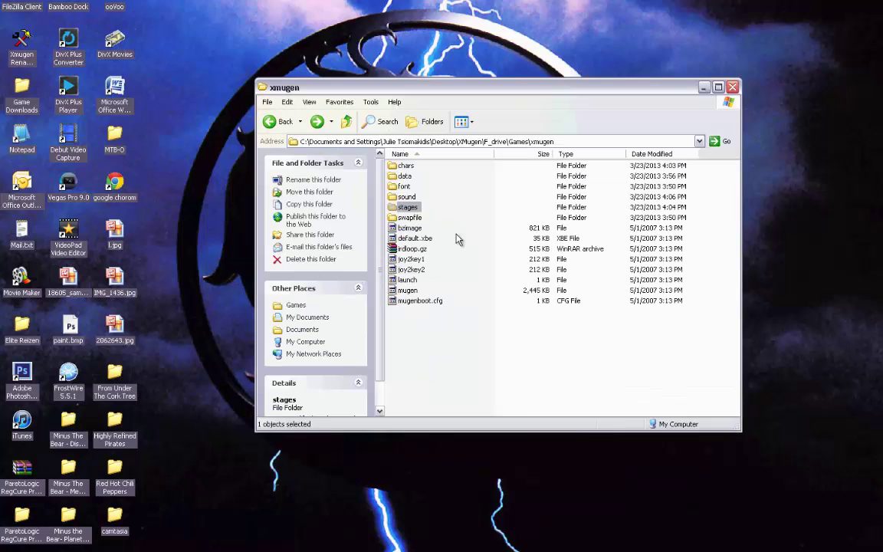
Step: Check the capitalization of the file names in xmugen's sound and font folders
double_click(407, 198)
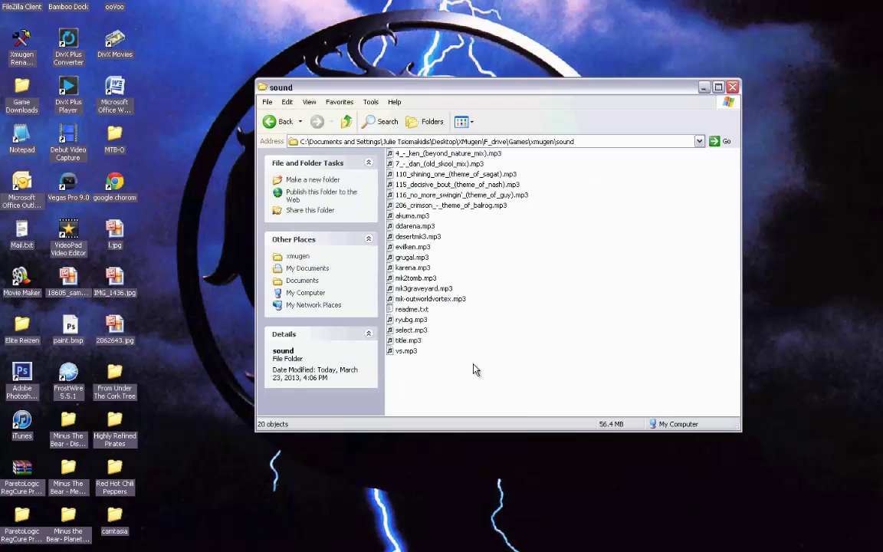
drag(473, 370, 387, 149)
click(270, 122)
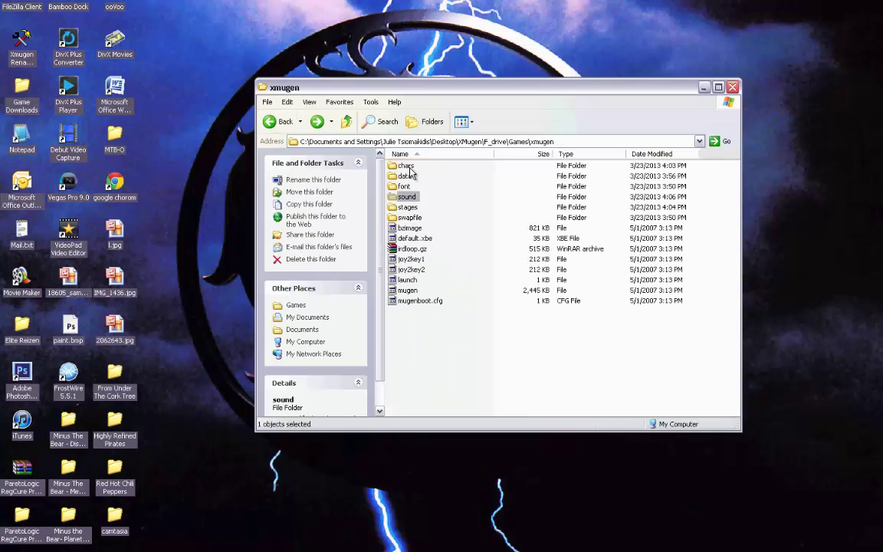
double_click(403, 187)
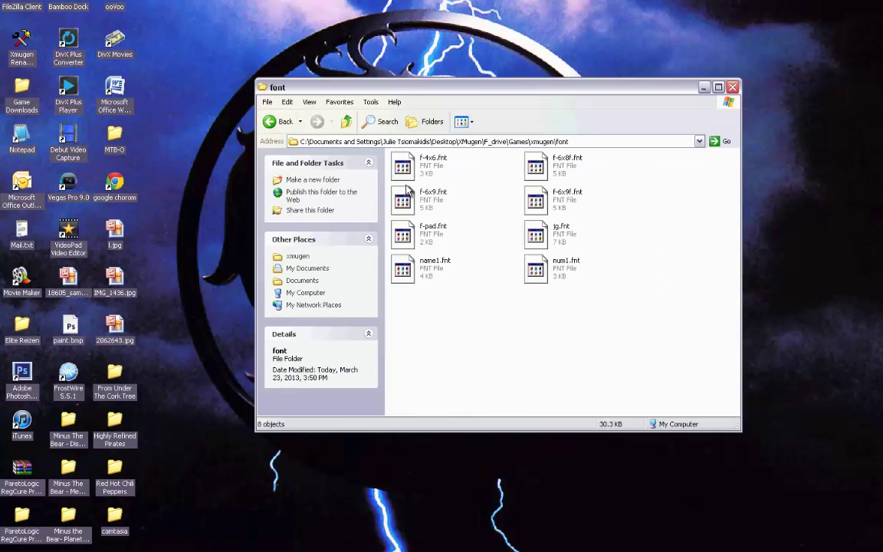
click(276, 122)
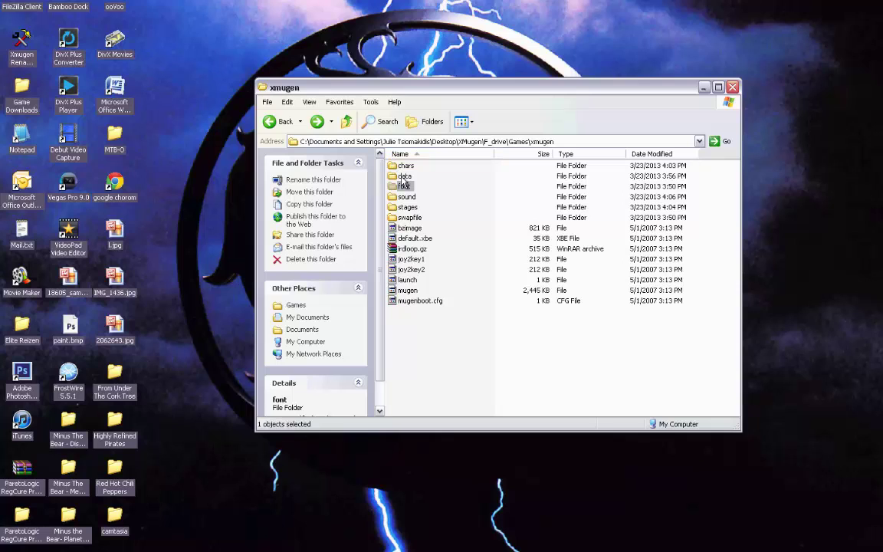
Step: Show data/mkvssf/font in Details view, check the file names there and in mkvssf, and return to the xmugen folder
click(403, 178)
double_click(403, 179)
click(403, 167)
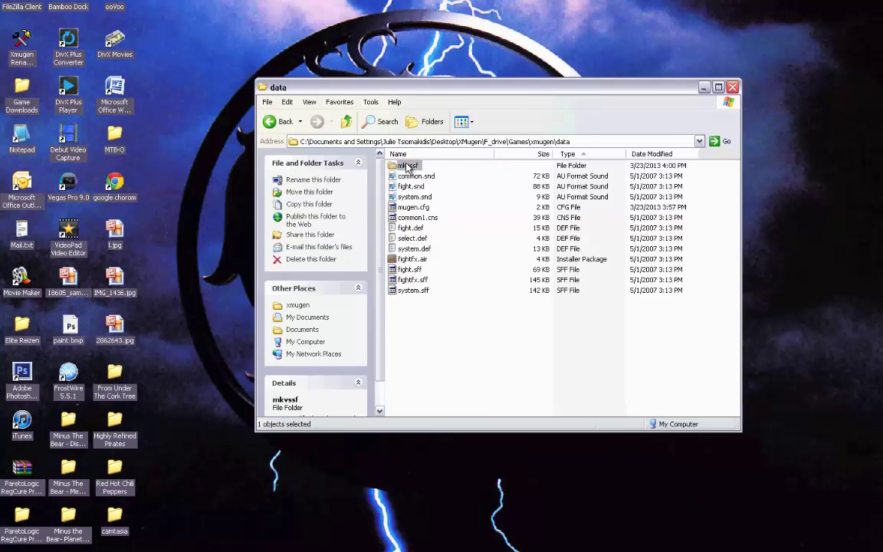
double_click(404, 167)
double_click(405, 167)
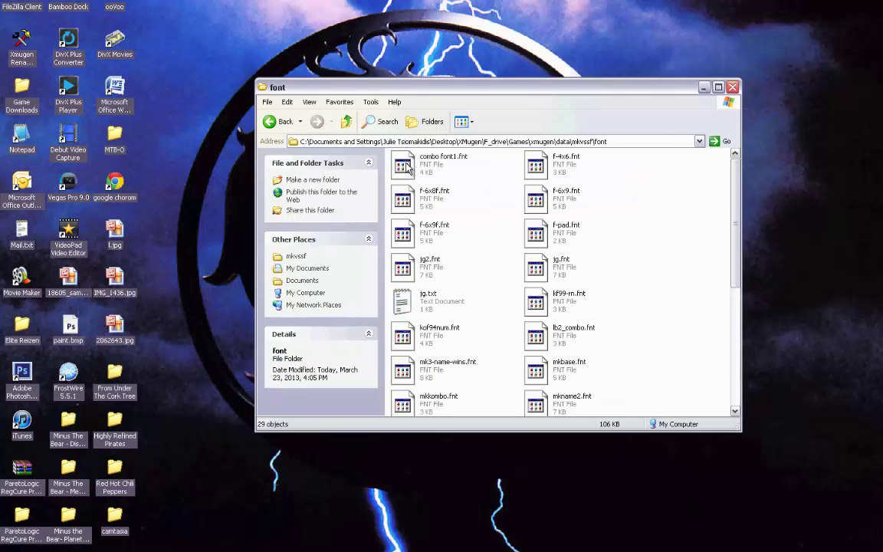
click(463, 123)
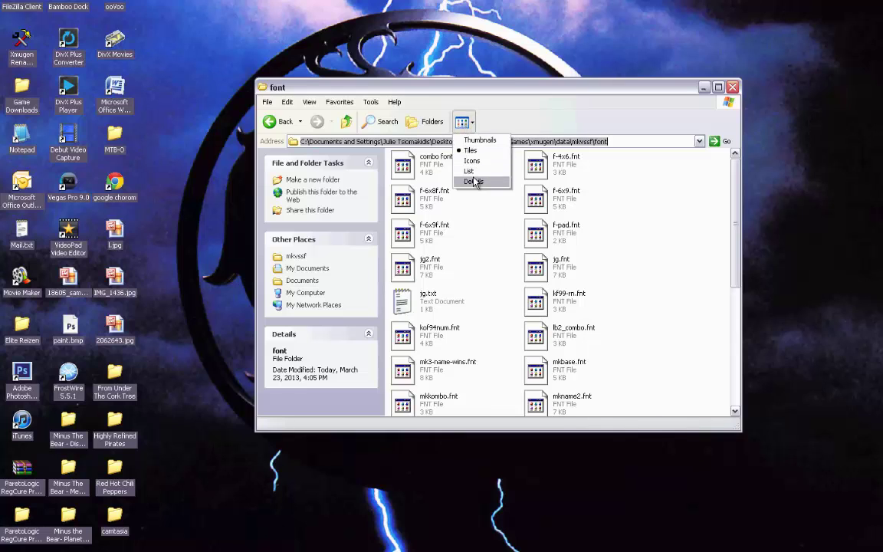
click(473, 182)
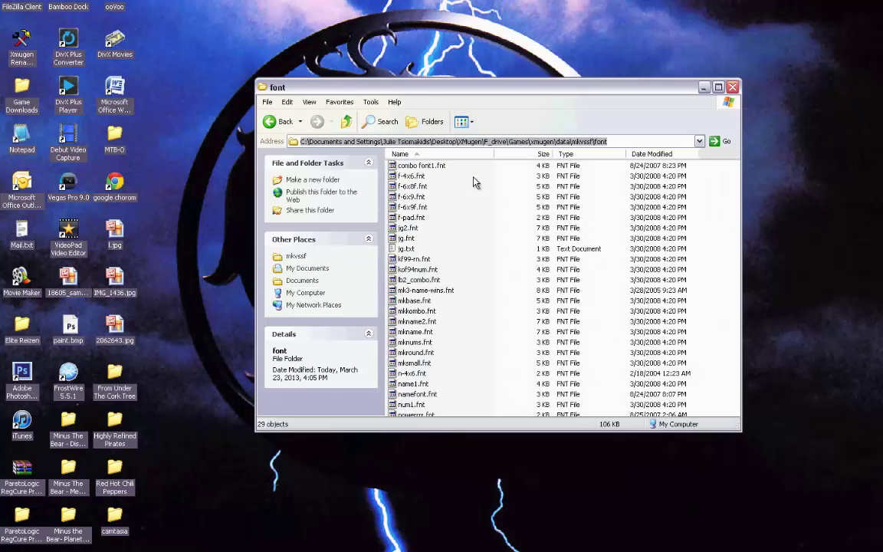
click(413, 228)
click(273, 124)
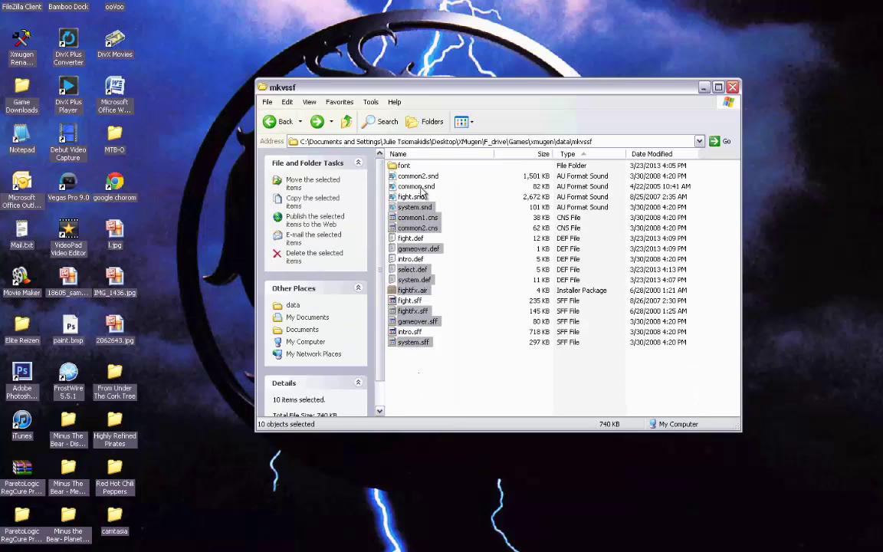
click(272, 122)
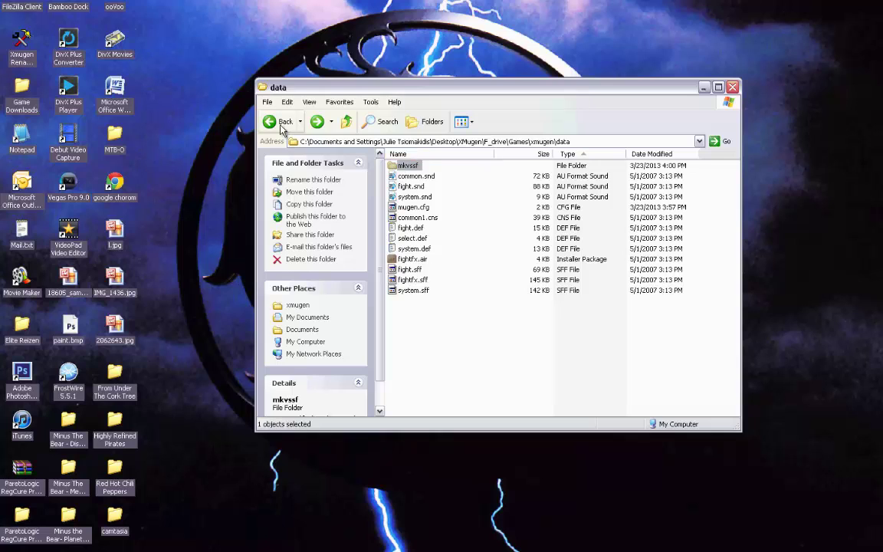
click(282, 126)
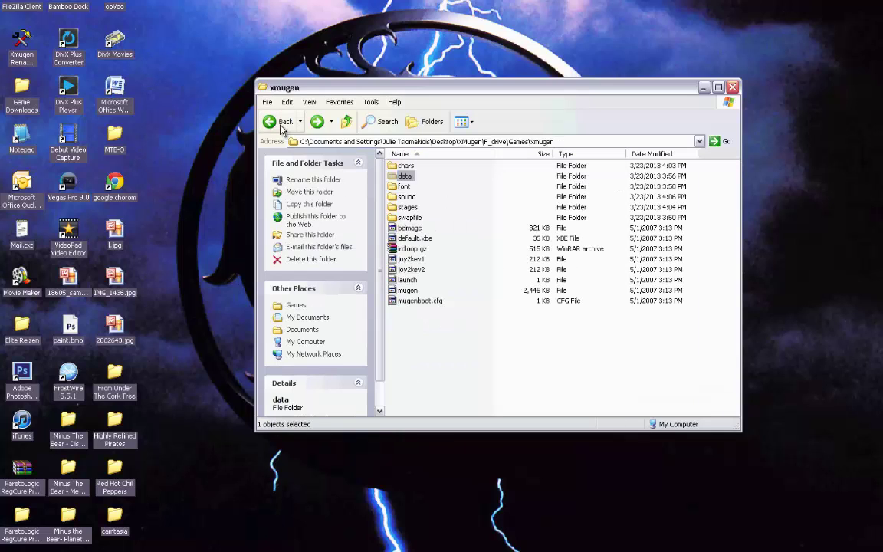
Step: Delete the r1sky.deleteme file from xmugen's swapfile folder
double_click(417, 220)
click(420, 170)
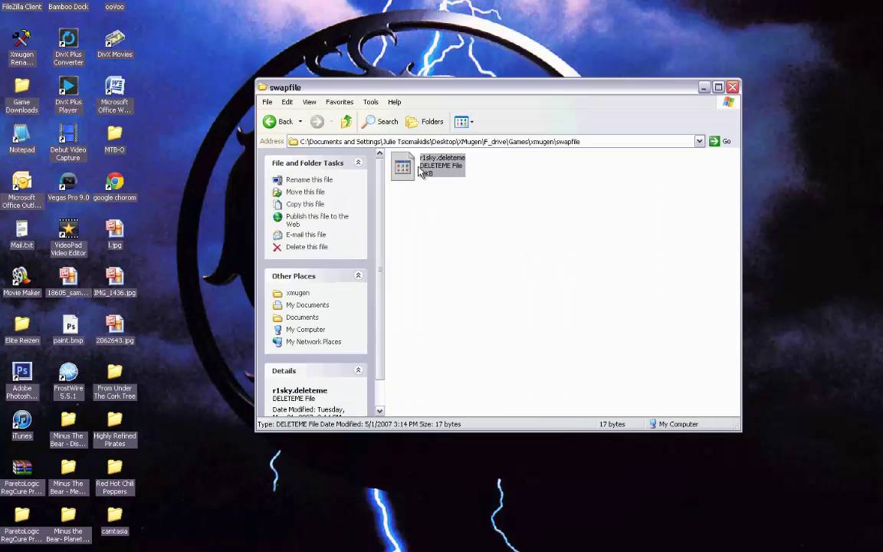
key(Delete)
key(Return)
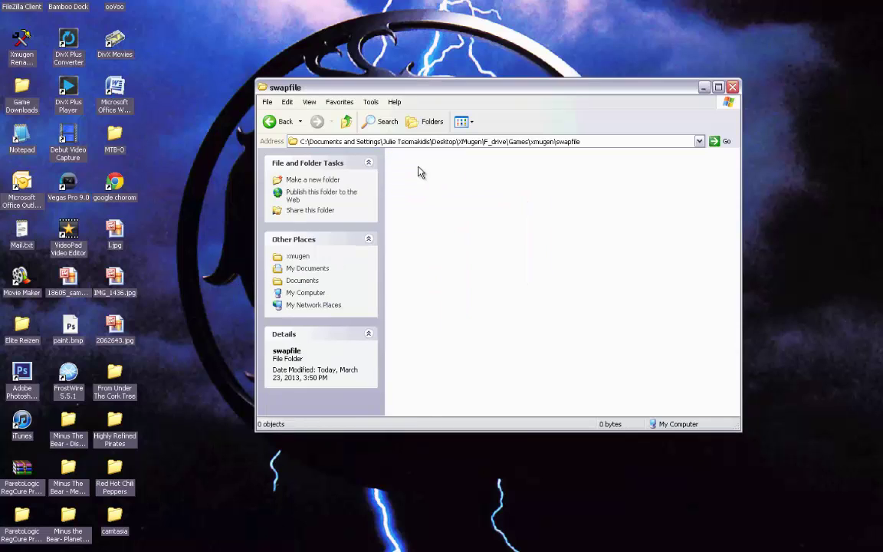
Step: Open the Xbox/Xmugen folder inside the desktop's Game Downloads folder
click(192, 224)
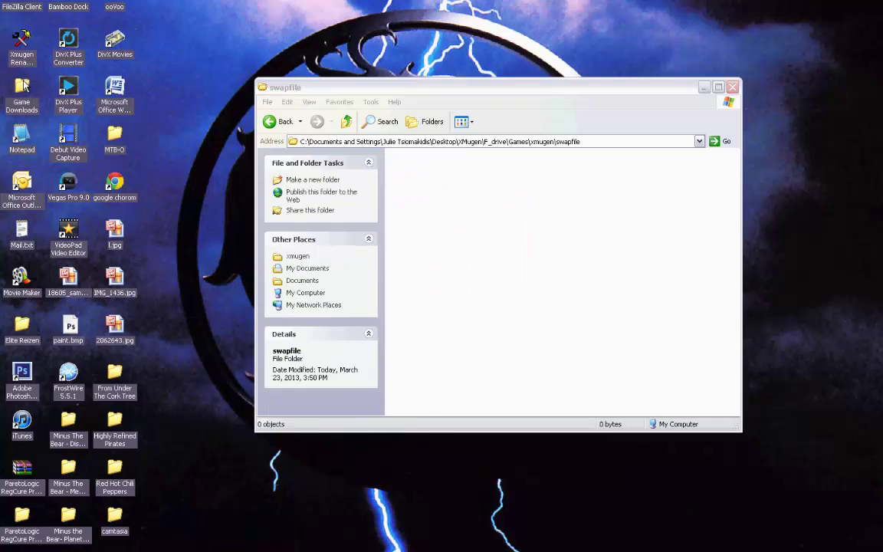
double_click(24, 86)
click(397, 144)
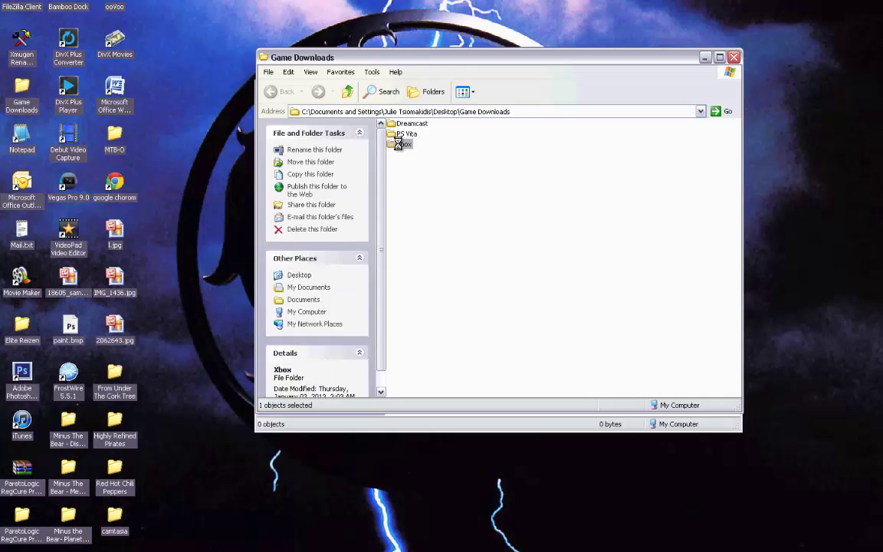
double_click(399, 144)
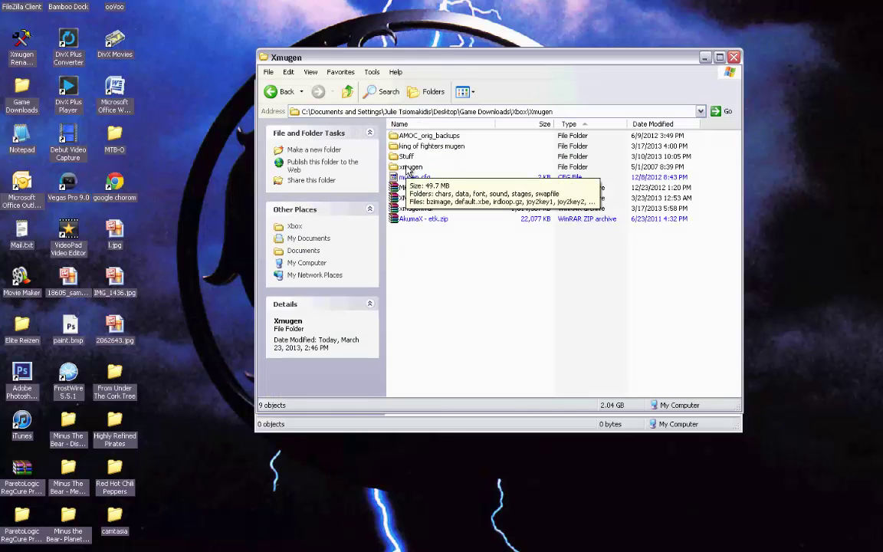
Step: Open r1skyswap.rar from inside XMugen Addons.rar and close the parent archive
double_click(411, 199)
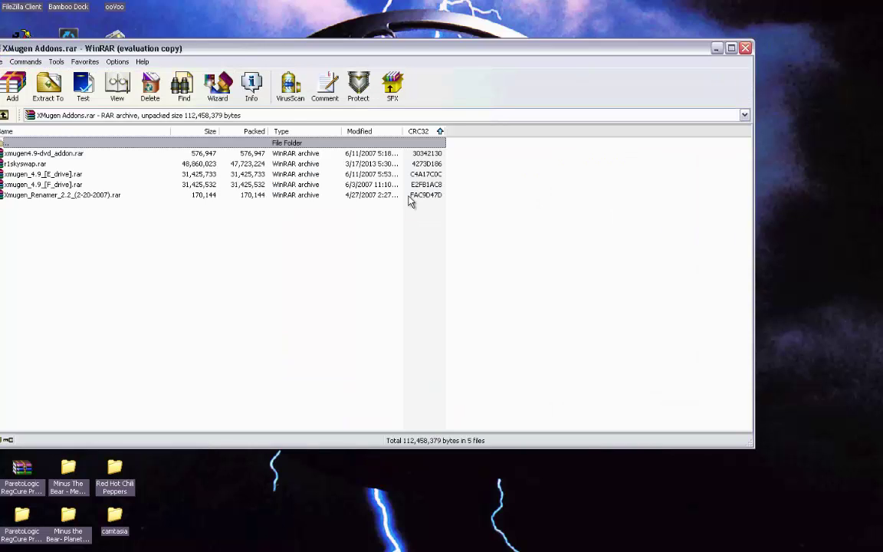
click(466, 201)
drag(595, 52, 561, 108)
click(680, 106)
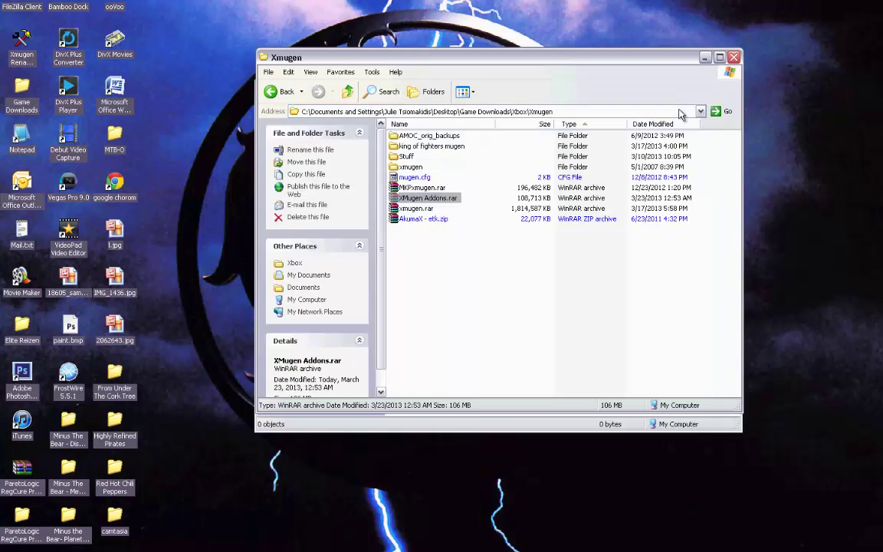
key(alt+F4)
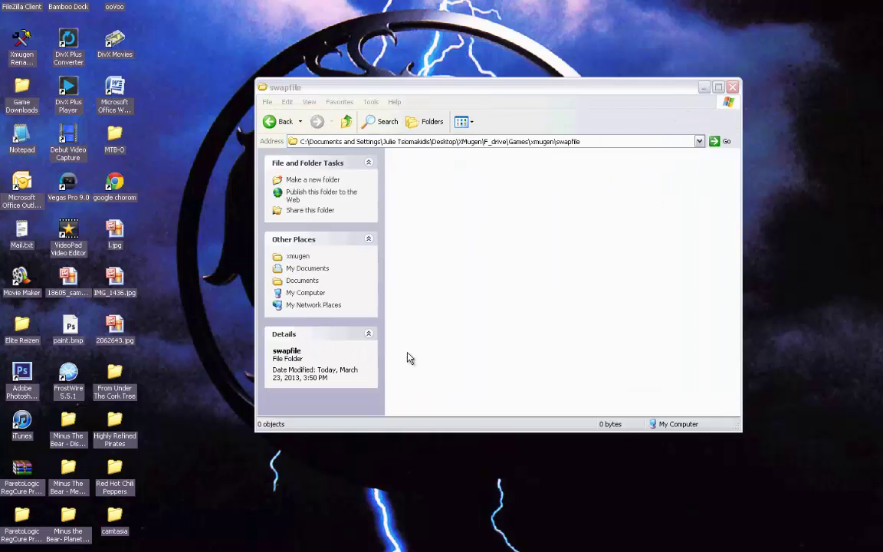
key(alt+Tab)
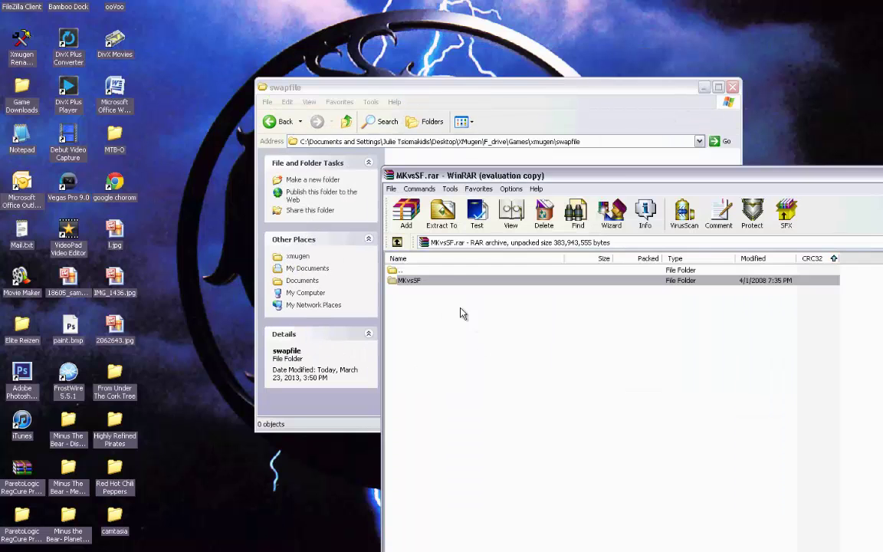
right_click(410, 548)
click(420, 518)
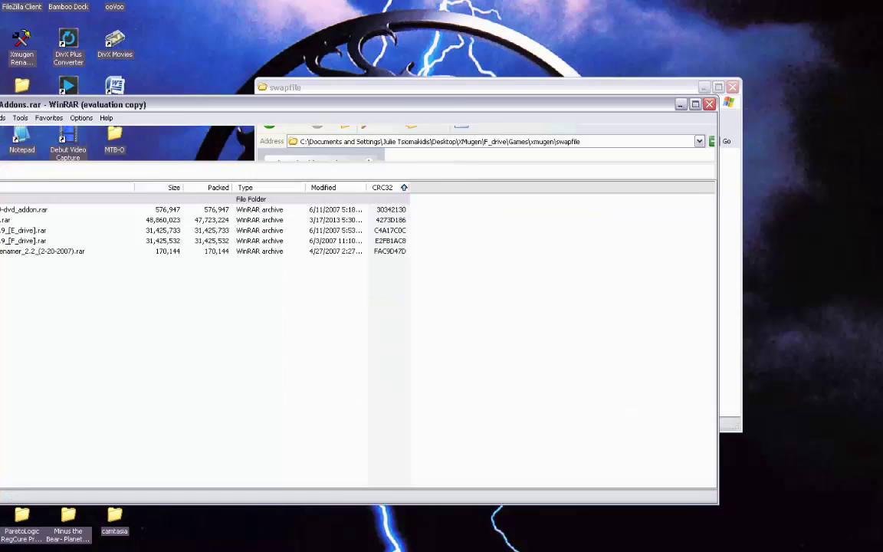
double_click(4, 220)
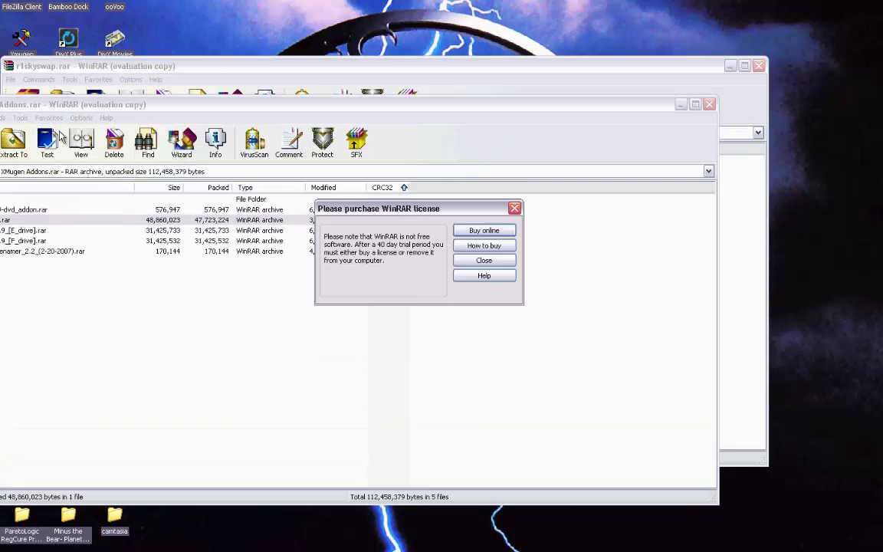
key(Escape)
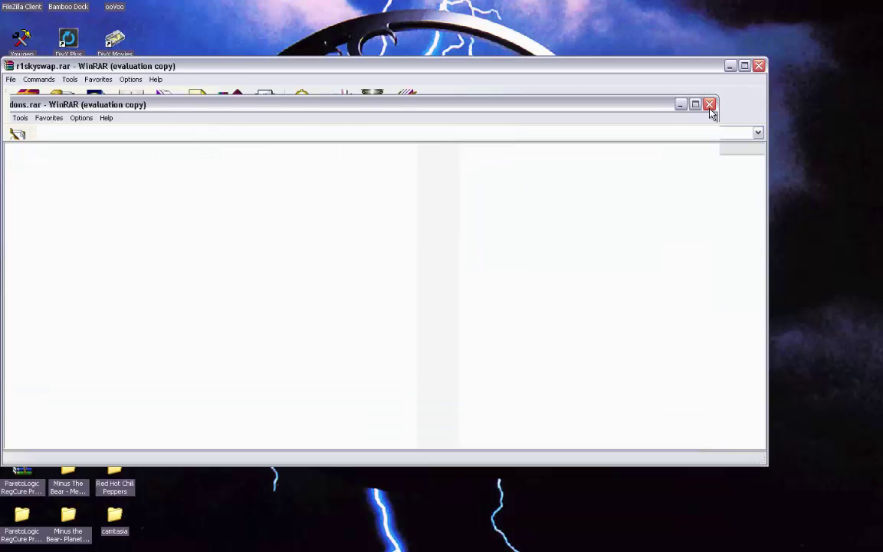
click(709, 104)
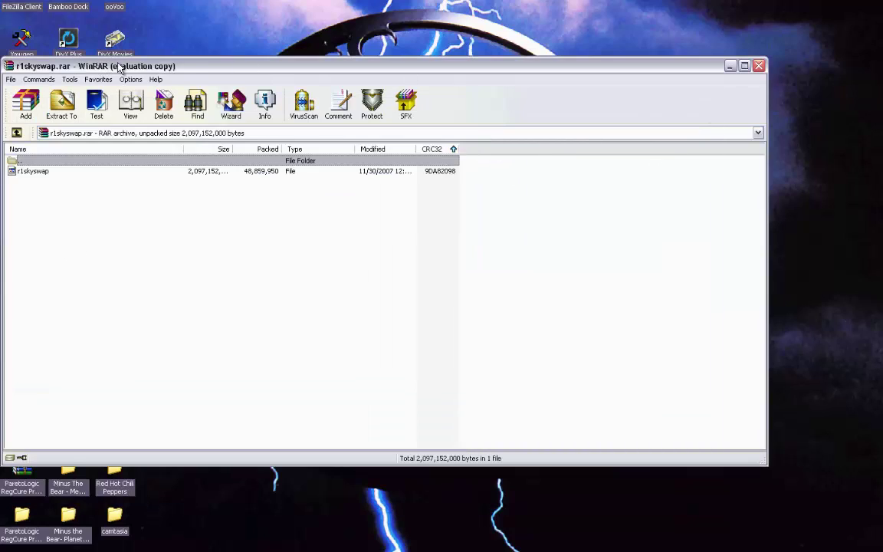
Step: Try to extract r1skyswap directly from the nested r1skyswap.rar into xmugen's swapfile folder
drag(102, 67, 496, 131)
drag(297, 85, 228, 81)
drag(54, 15, 0, 19)
drag(413, 94, 420, 33)
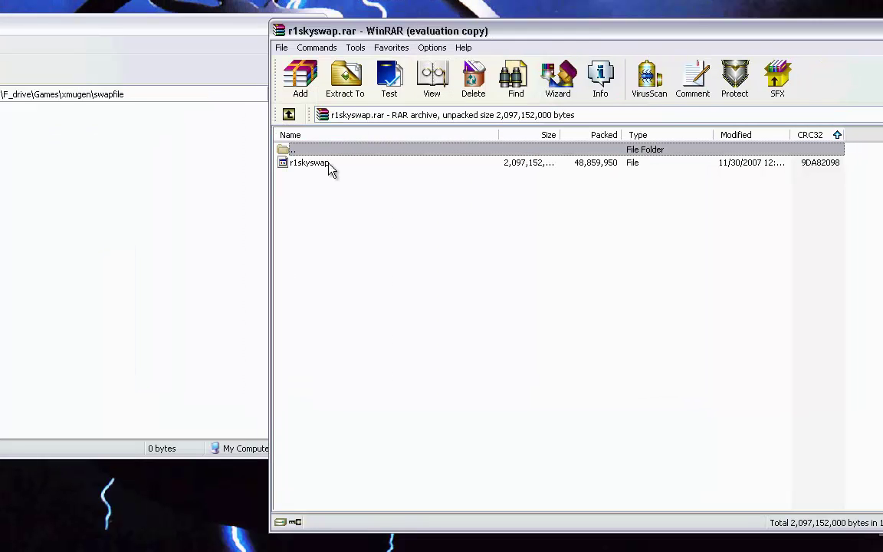
drag(330, 169, 3, 201)
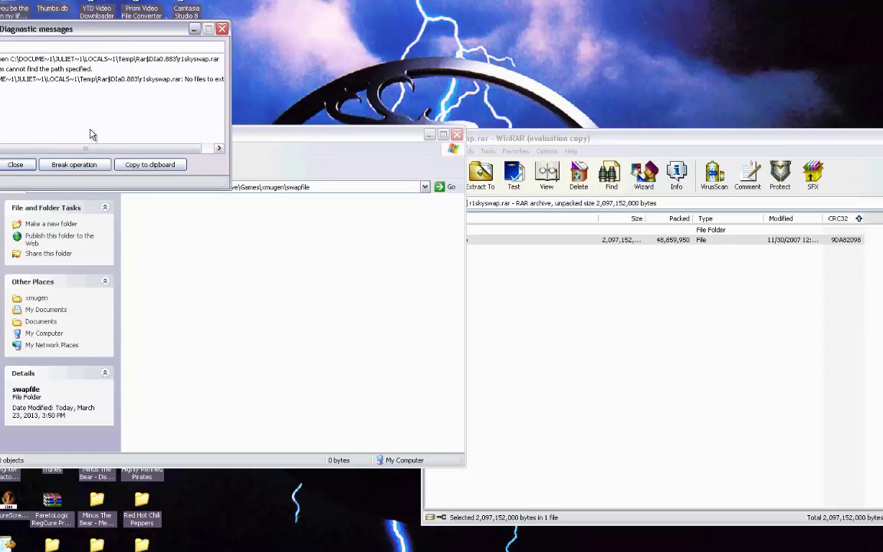
mouse_move(87, 148)
mouse_down()
mouse_move(99, 148)
mouse_move(78, 148)
mouse_up()
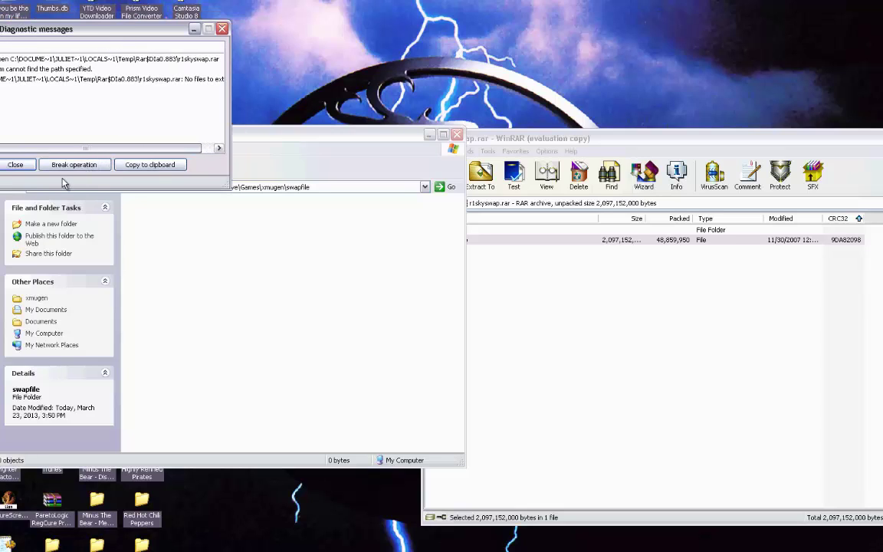
click(221, 28)
Step: Look through WinRAR's temporary extraction folders, then clear the archive and swapfile windows off the desktop
drag(561, 143, 492, 150)
double_click(384, 245)
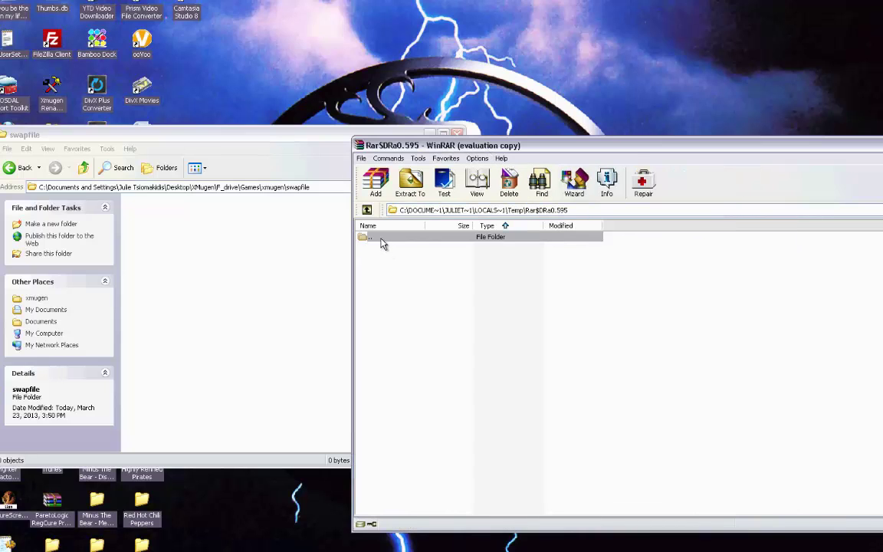
double_click(376, 237)
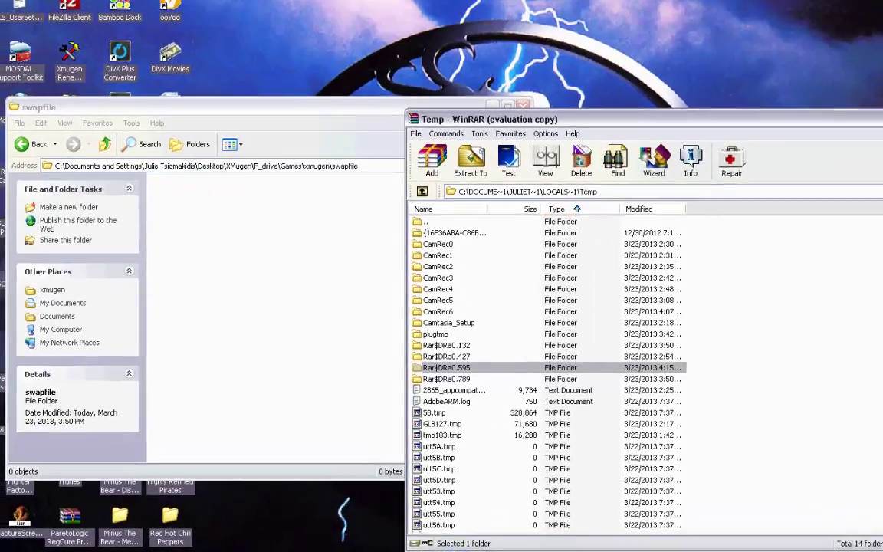
key(Escape)
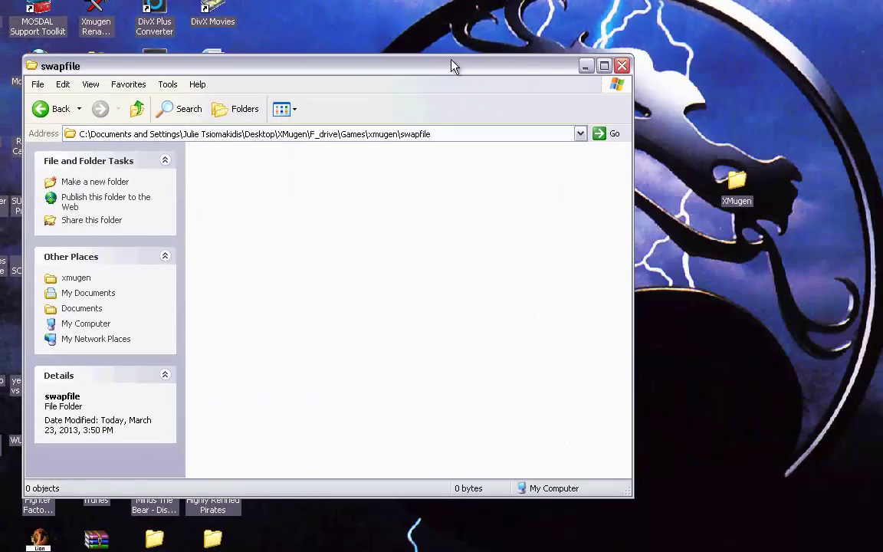
click(622, 67)
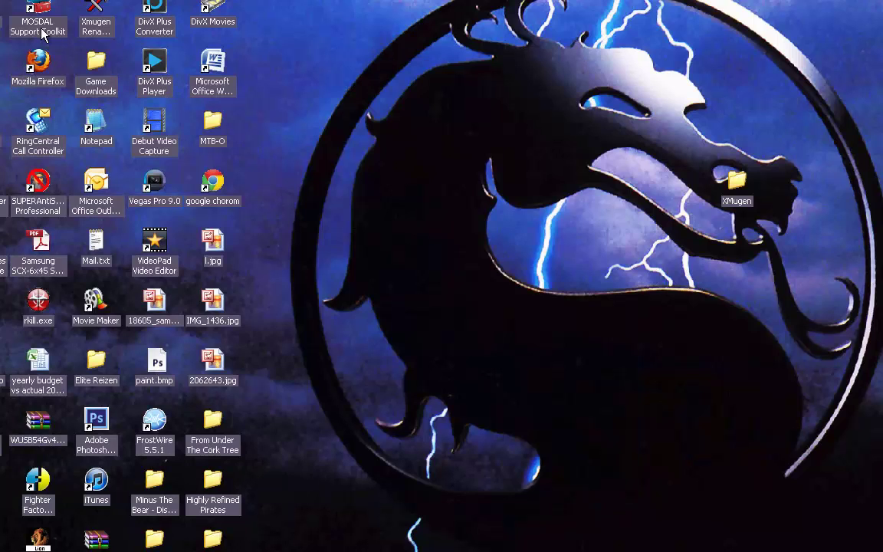
Step: Open XMugen Addons.rar from the Xbox/Xmugen folder inside the desktop's Game Downloads folder
double_click(91, 69)
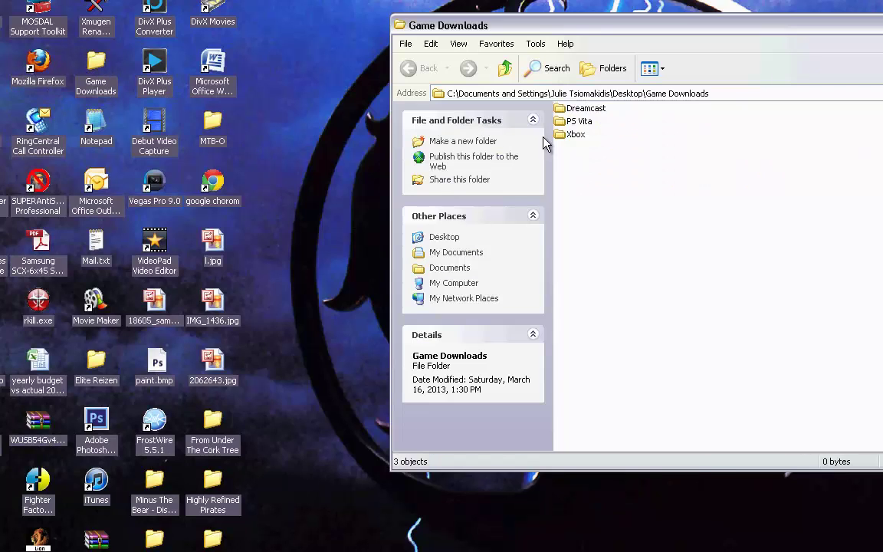
click(571, 134)
double_click(576, 132)
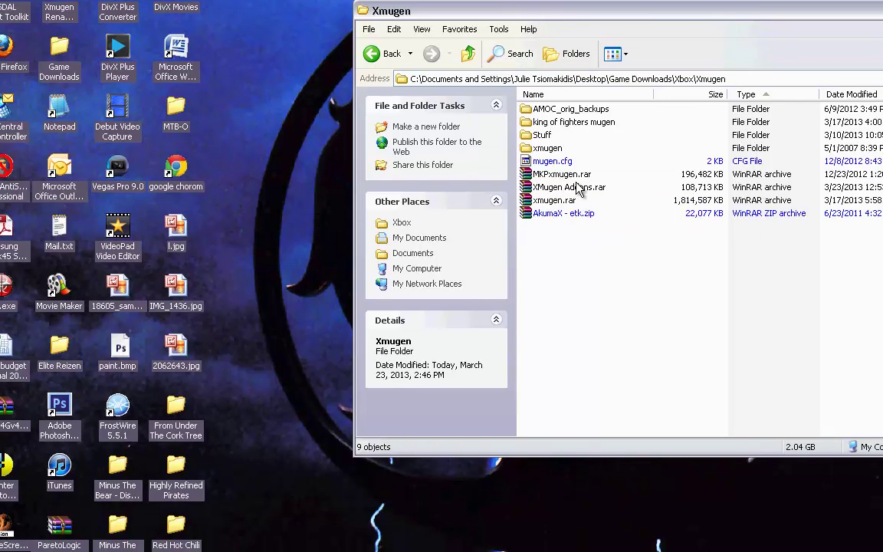
double_click(606, 202)
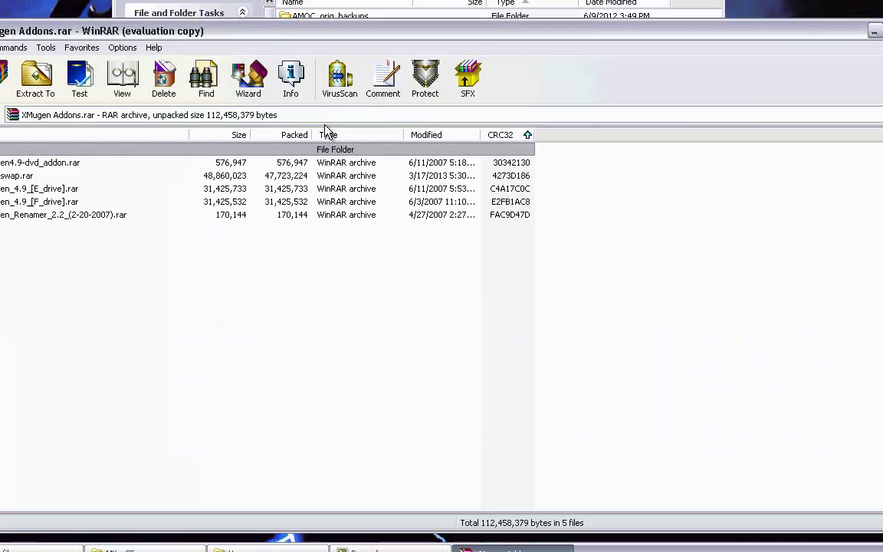
Step: Extract r1skyswap.rar from XMugen Addons.rar to the desktop and close the archive and the Xmugen folder
double_click(22, 176)
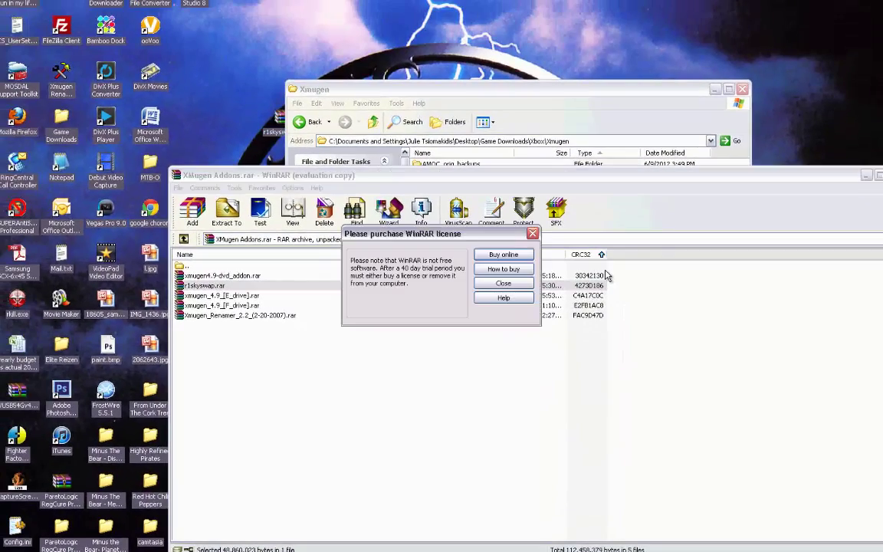
click(532, 235)
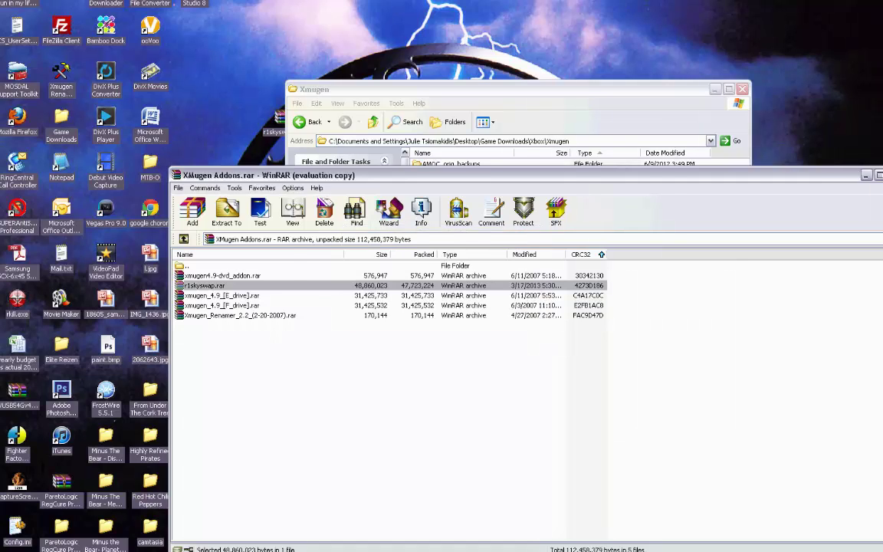
click(878, 174)
drag(547, 97, 627, 93)
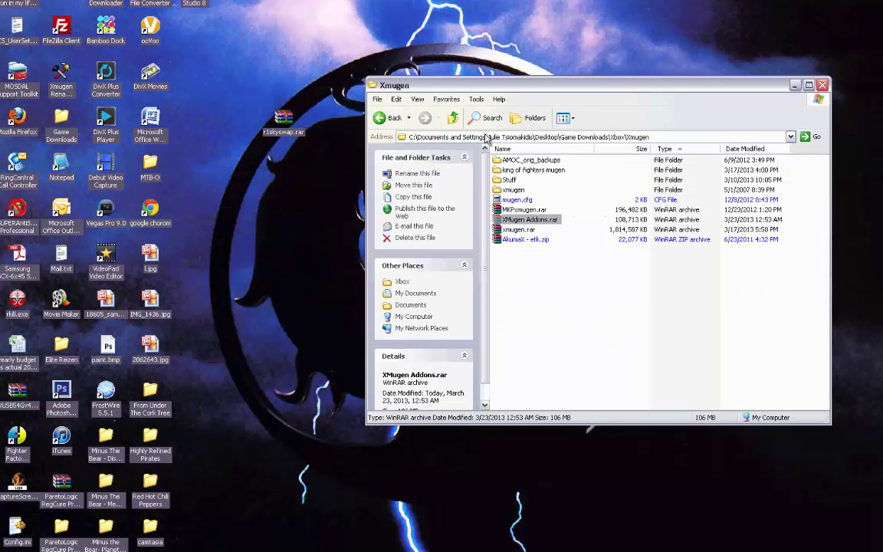
click(821, 85)
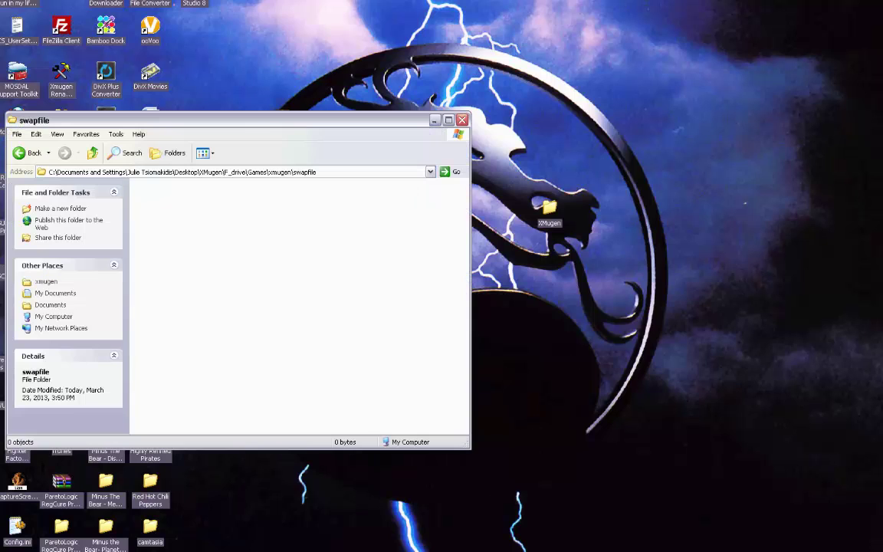
Step: Extract the r1skyswap file from the desktop's r1skyswap.rar into xmugen's swapfile folder
drag(238, 120, 578, 164)
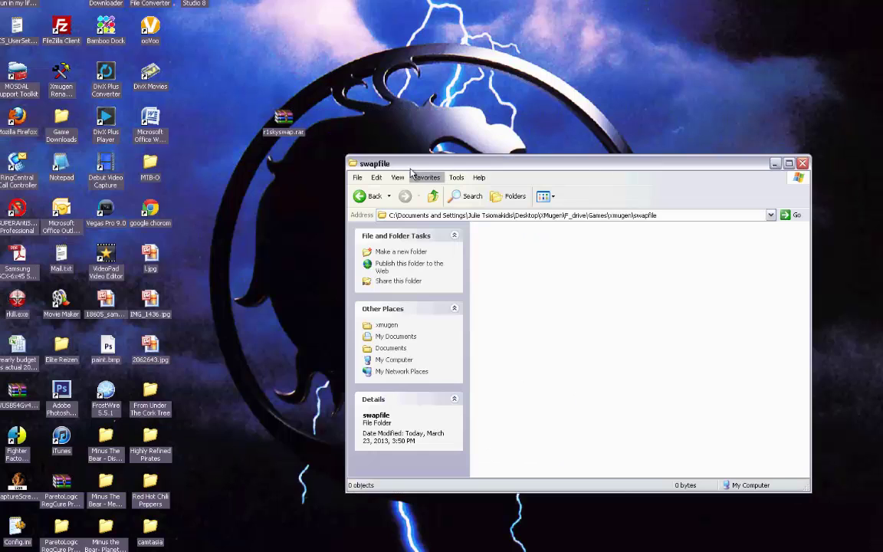
click(293, 132)
double_click(293, 132)
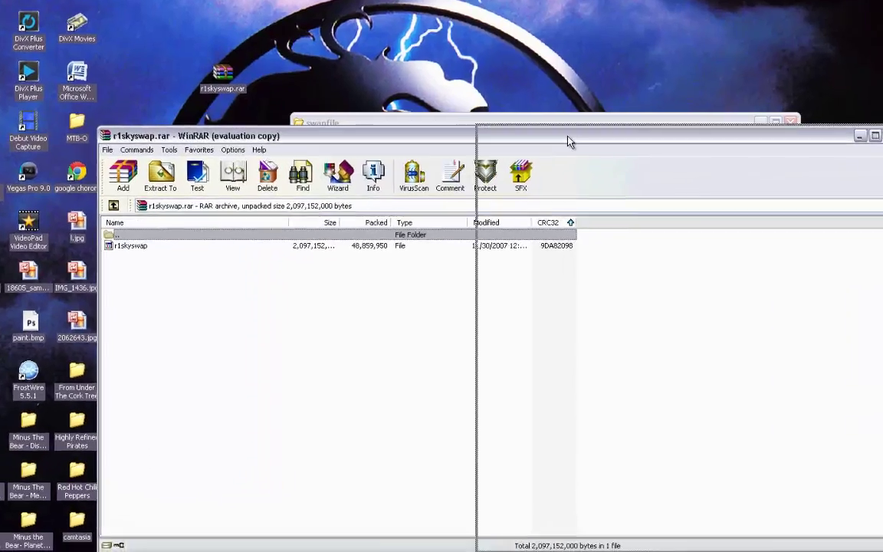
key(Escape)
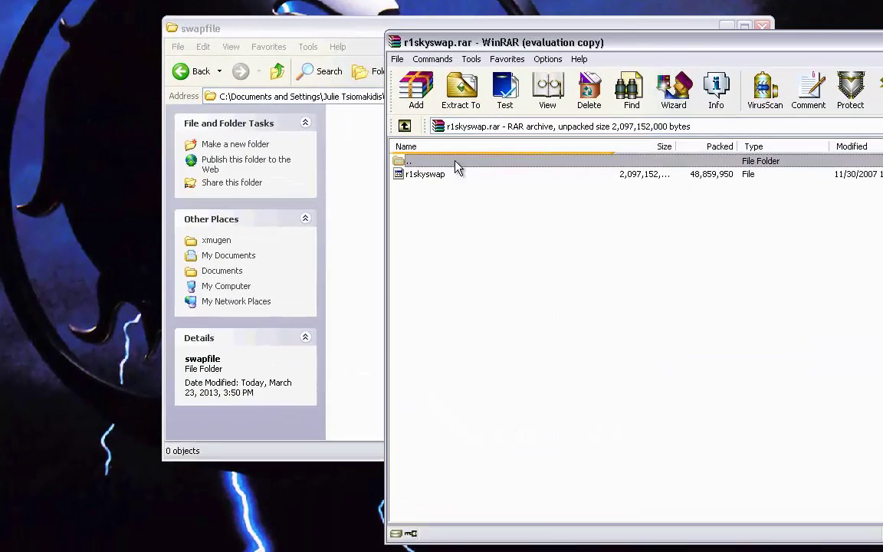
drag(438, 176, 368, 187)
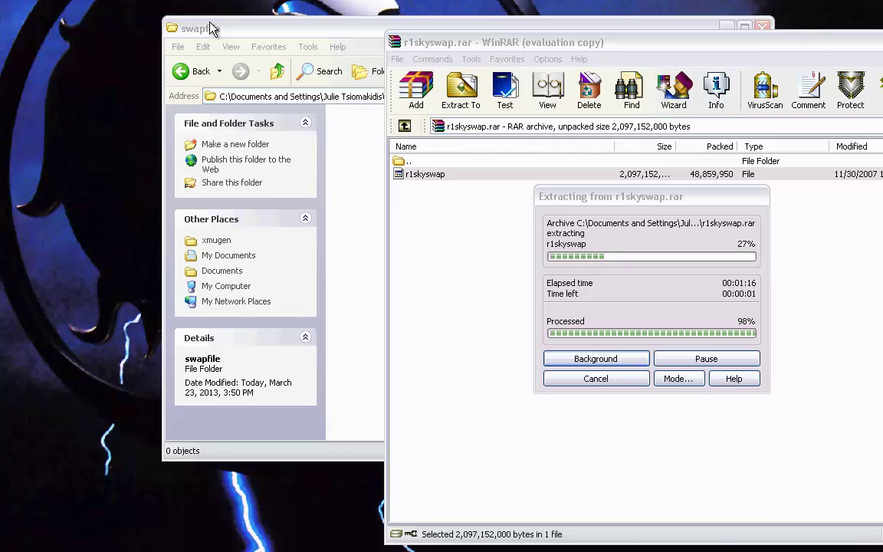
drag(601, 201, 527, 202)
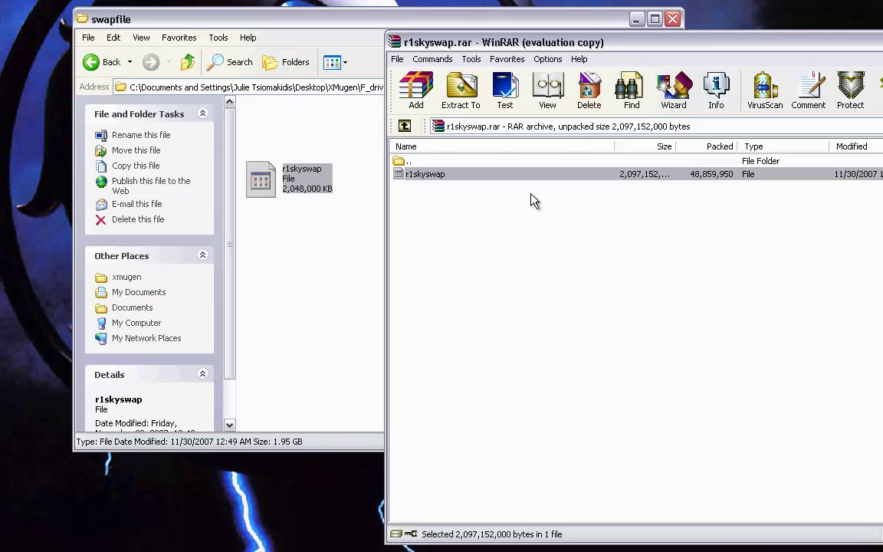
Step: Close the r1skyswap.rar archive and move the r1skyswap file icon higher in the swapfile folder
drag(573, 47, 176, 99)
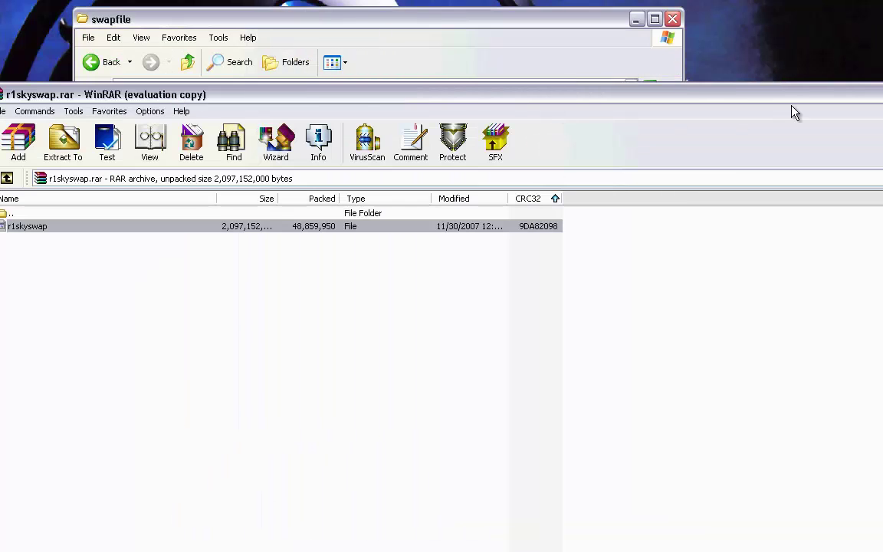
key(alt+F4)
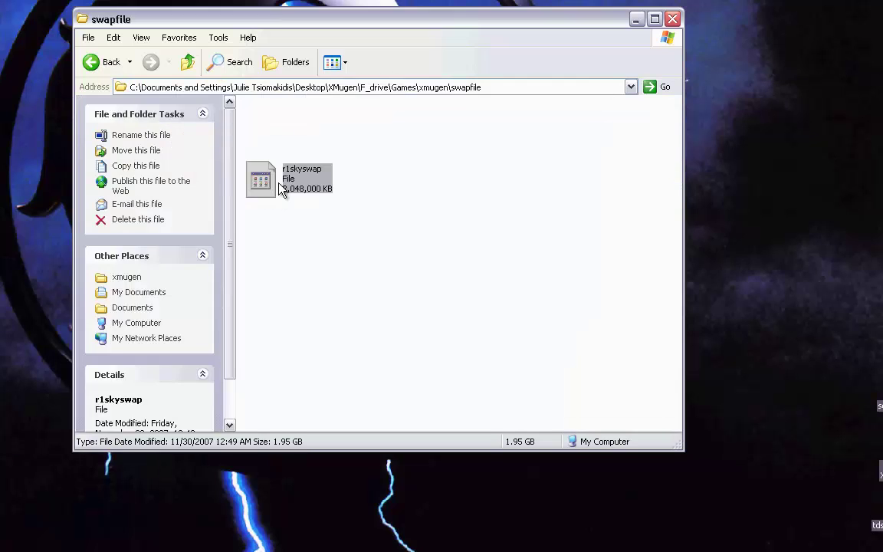
drag(282, 190, 283, 147)
click(357, 195)
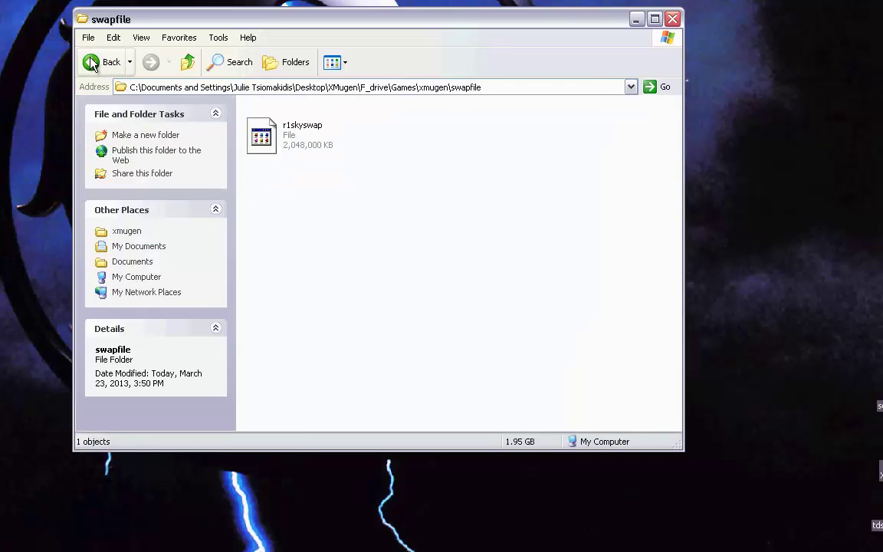
Step: Return to the xmugen folder, review its complete contents and go back out of it
click(91, 61)
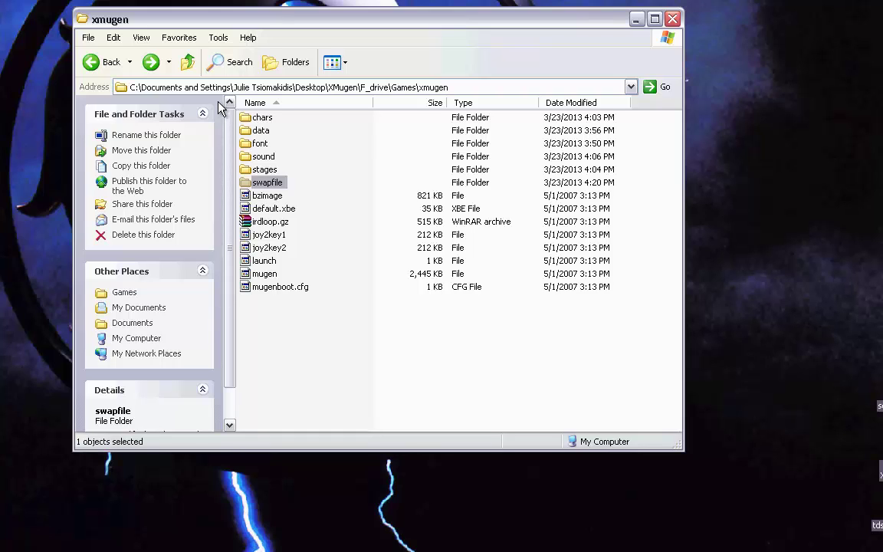
key(ctrl+a)
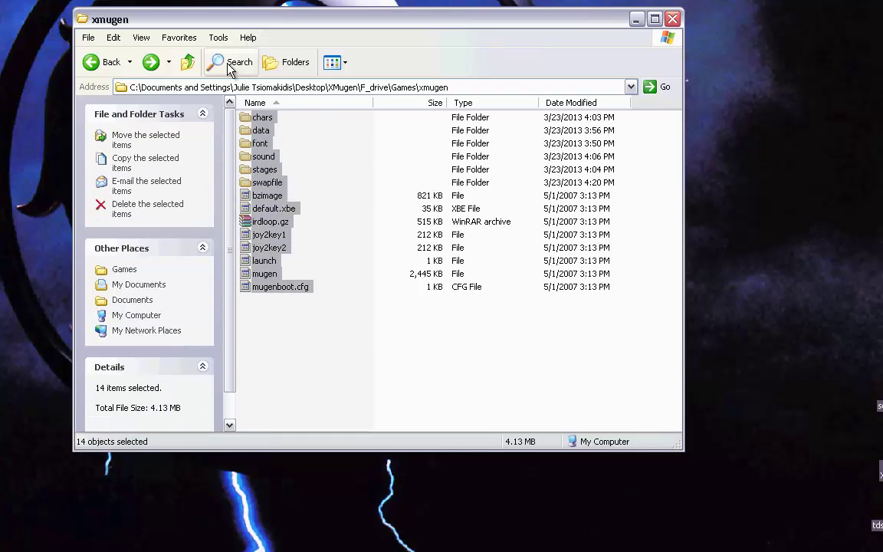
click(315, 325)
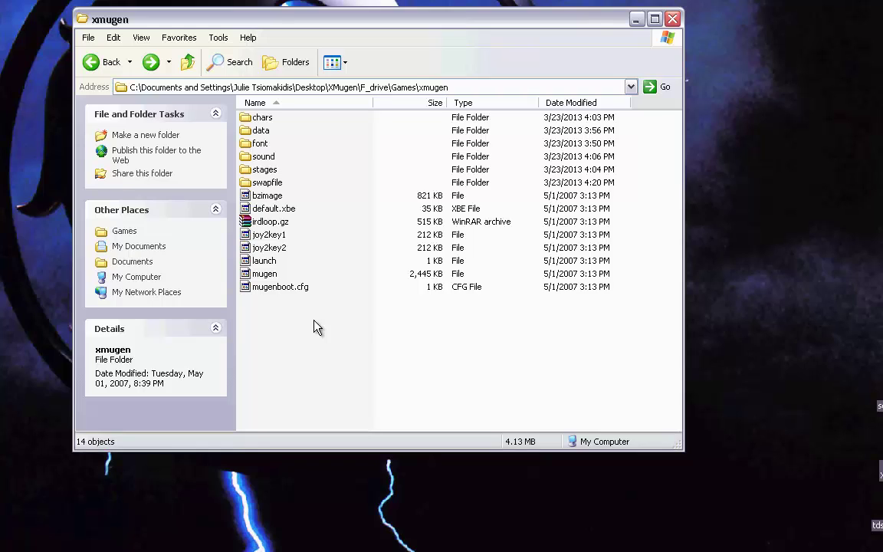
click(106, 65)
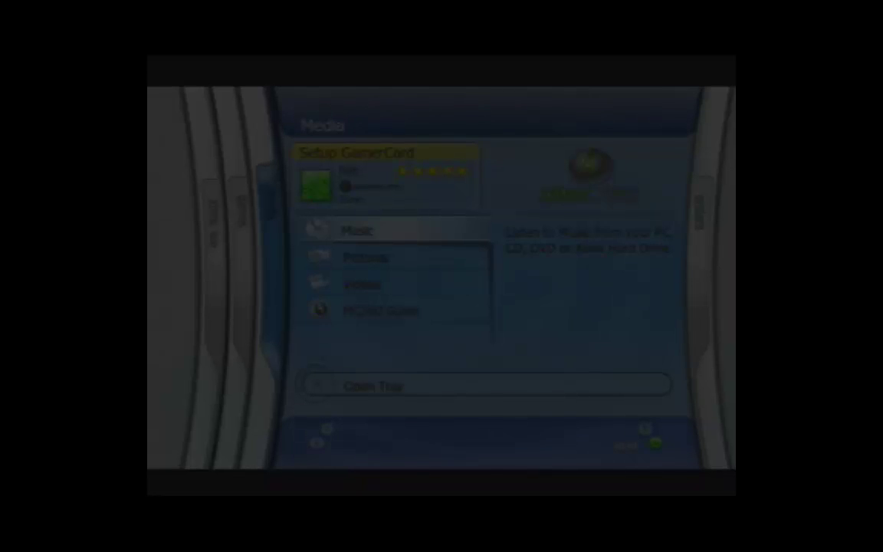
Step: Launch xmugen from the Xbox hard drive's Games list in XBMC 360
key(Left)
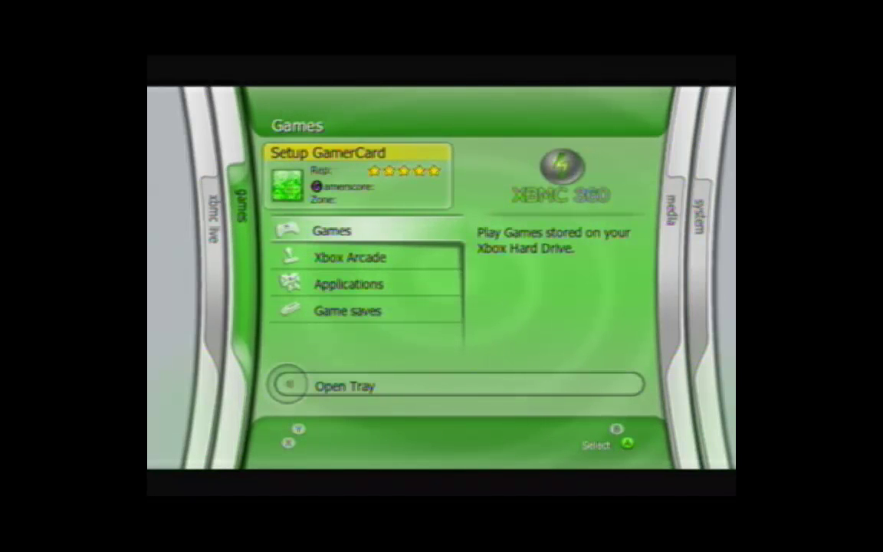
key(Return)
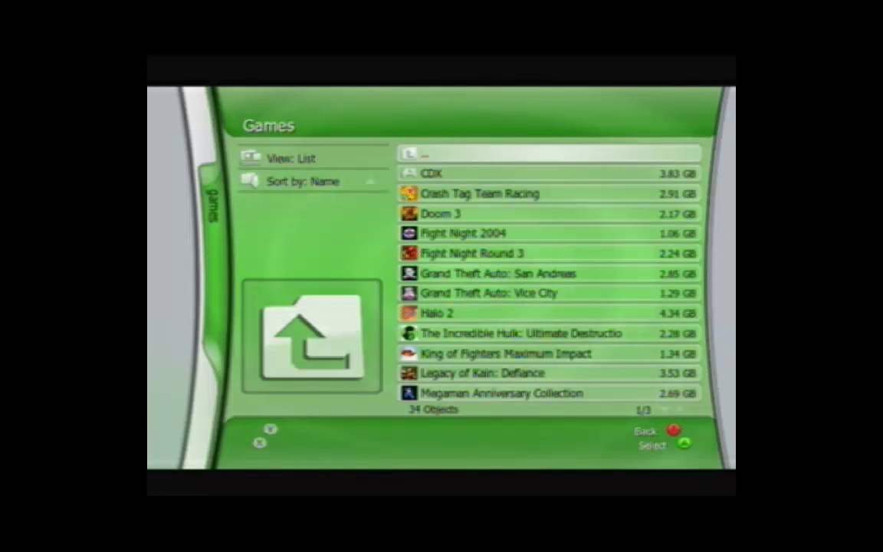
key(Page_Down)
key(Page_Down)
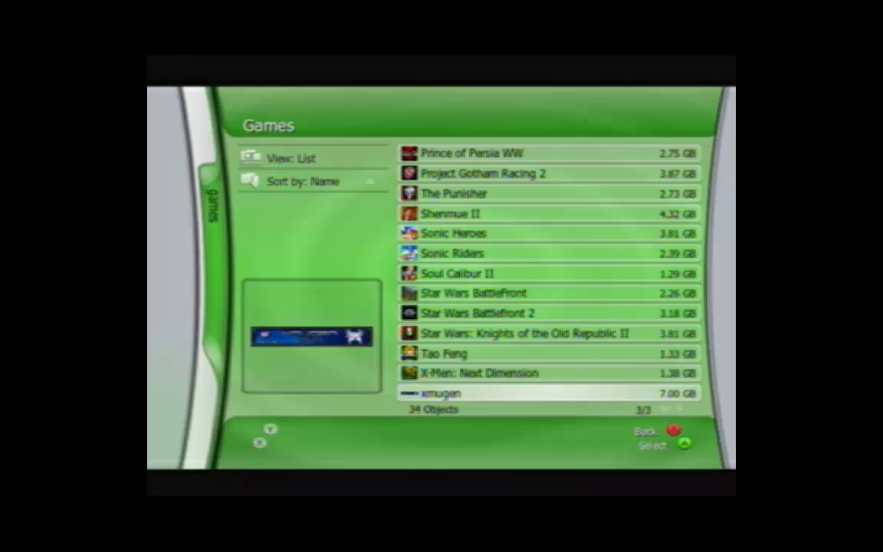
key(Return)
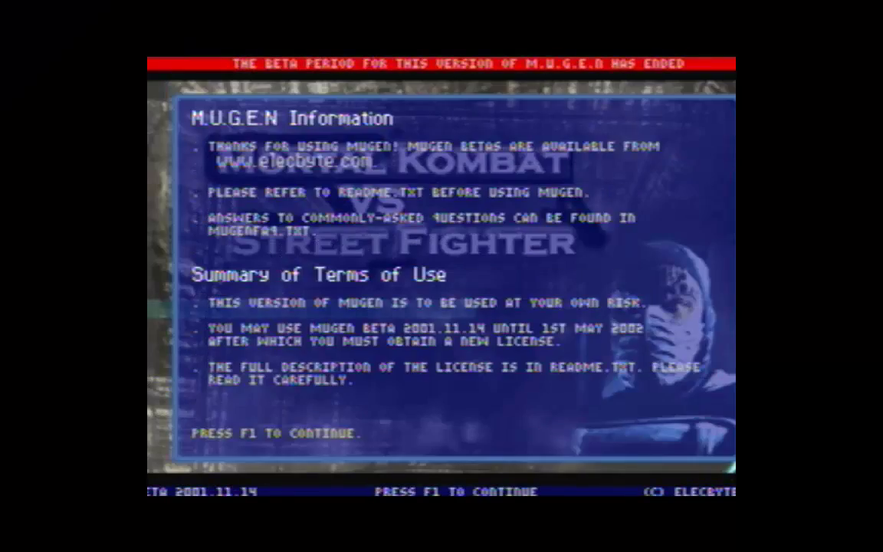
Step: Dismiss the M.U.G.E.N information screen to reach the game's main menu
key(F1)
key(F1)
key(F1)
Step: Look through the main menu's game modes and open the Options screen
key(Down)
key(Down)
key(Down)
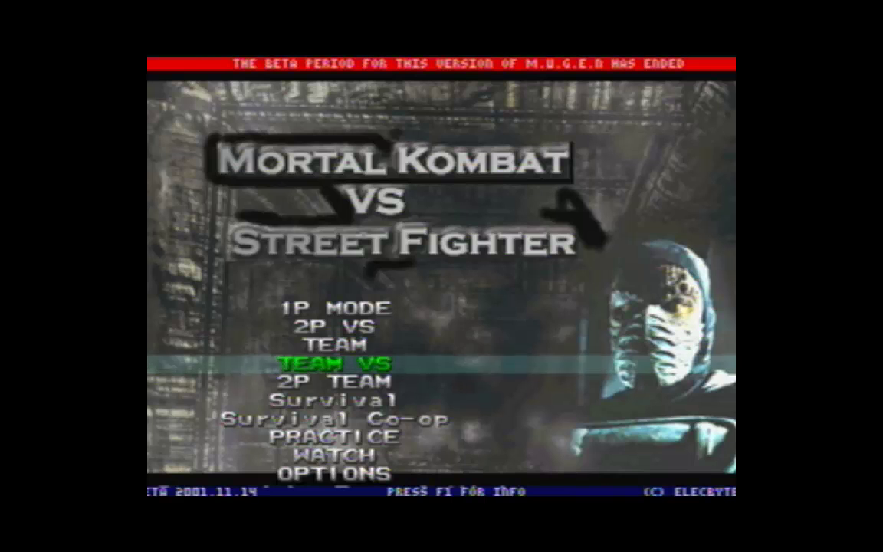
key(Up)
key(Up)
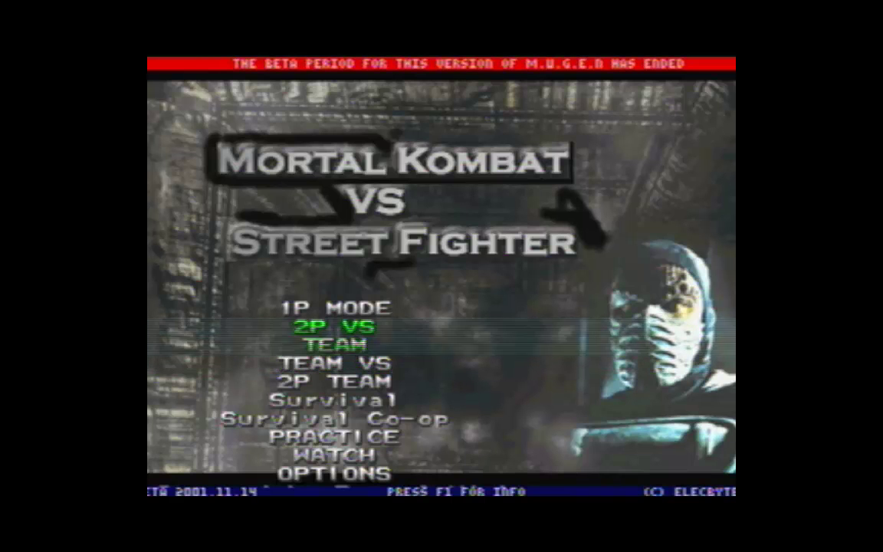
key(Down)
key(Down)
key(Down)
key(Down)
key(Down)
key(Down)
key(Down)
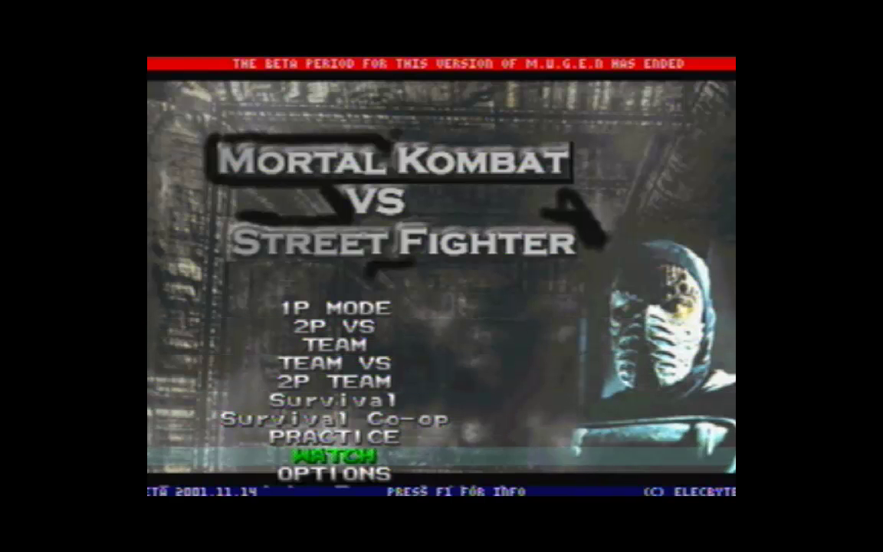
key(Down)
key(Return)
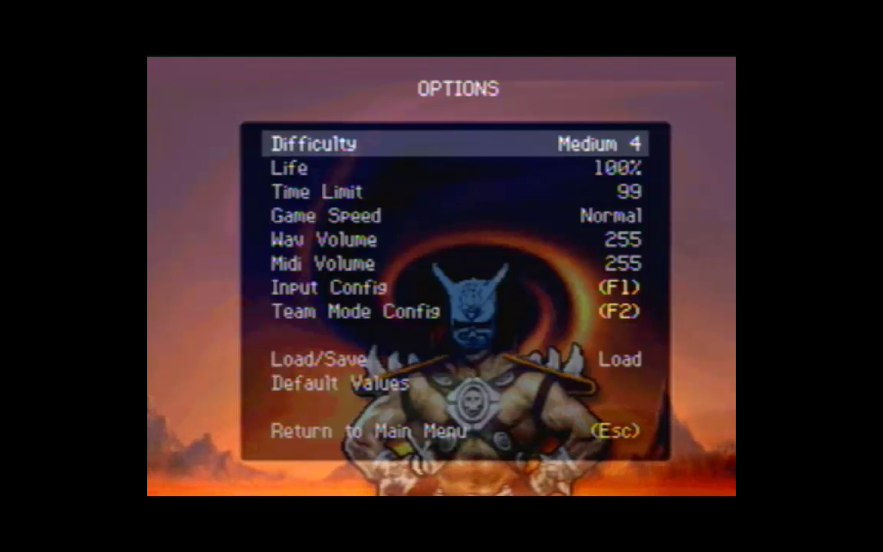
Step: Open the Input Config key settings for both players
key(Down)
key(Down)
key(Down)
key(Down)
key(Down)
key(Down)
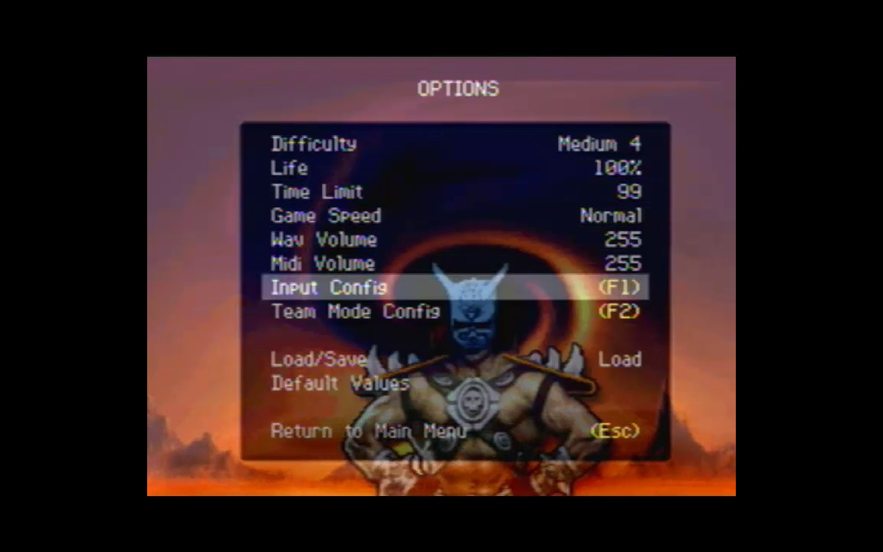
key(Return)
key(Return)
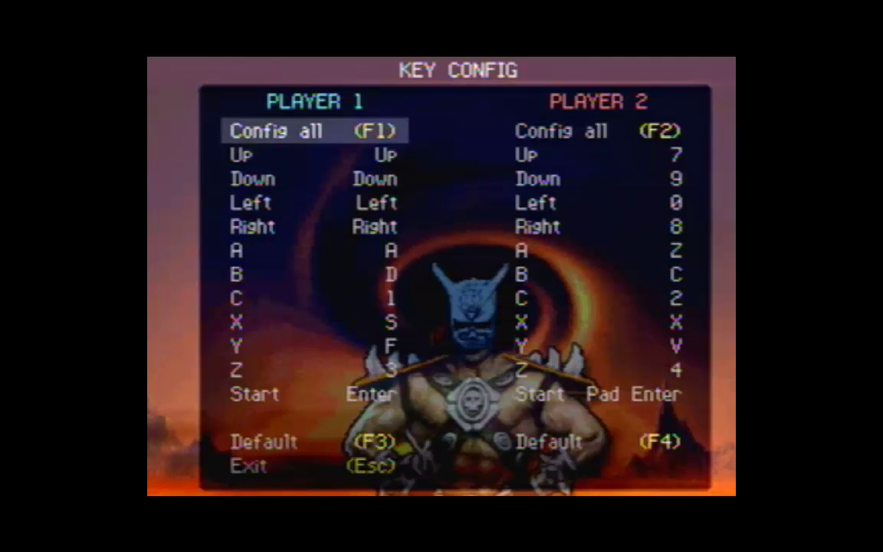
Step: Restore Player 2's default keys and configure Player 1 with arrow keys, A=A, B=D, C=3, X=S, Y=F, Z=1 and Start=Enter
key(Return)
key(Up)
key(Down)
key(Left)
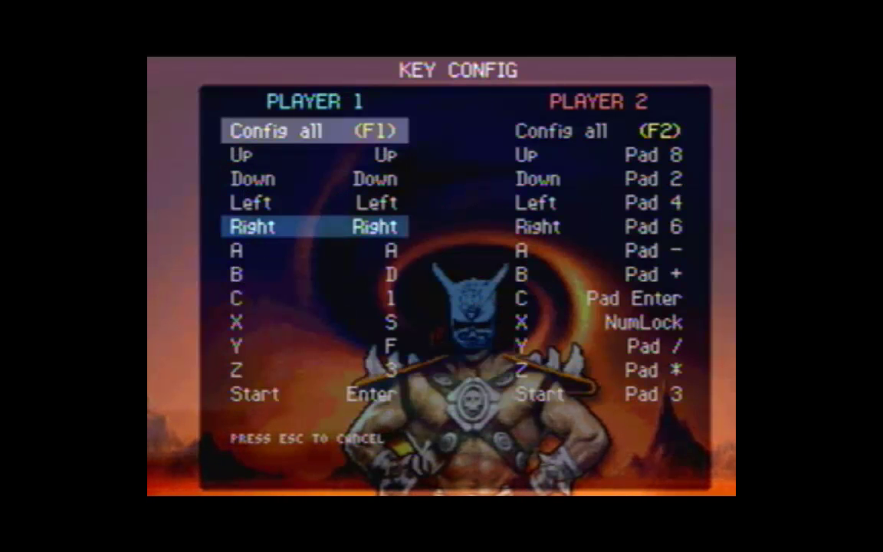
key(Right)
key(a)
key(d)
key(3)
key(s)
key(f)
key(1)
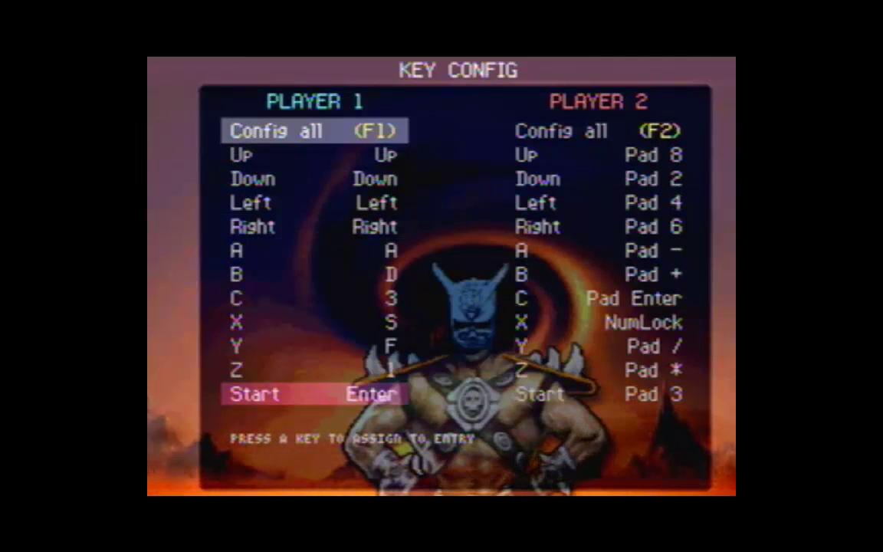
key(Return)
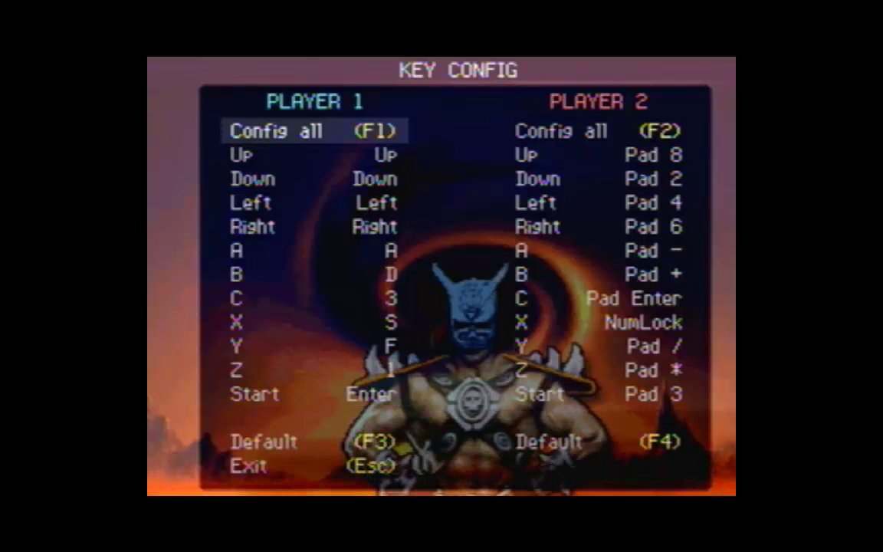
Step: Leave the key configuration and Options, and start 1P Mode from the main menu
key(Escape)
key(Escape)
key(Escape)
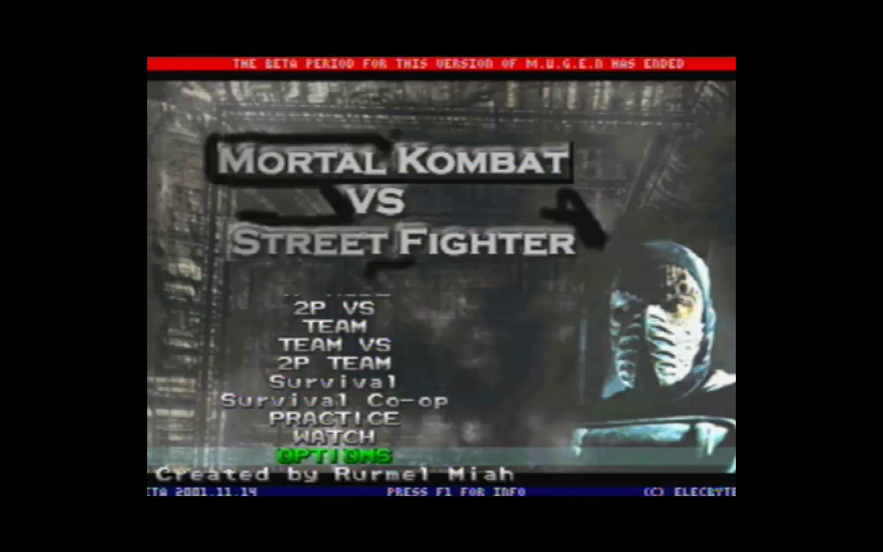
key(Down)
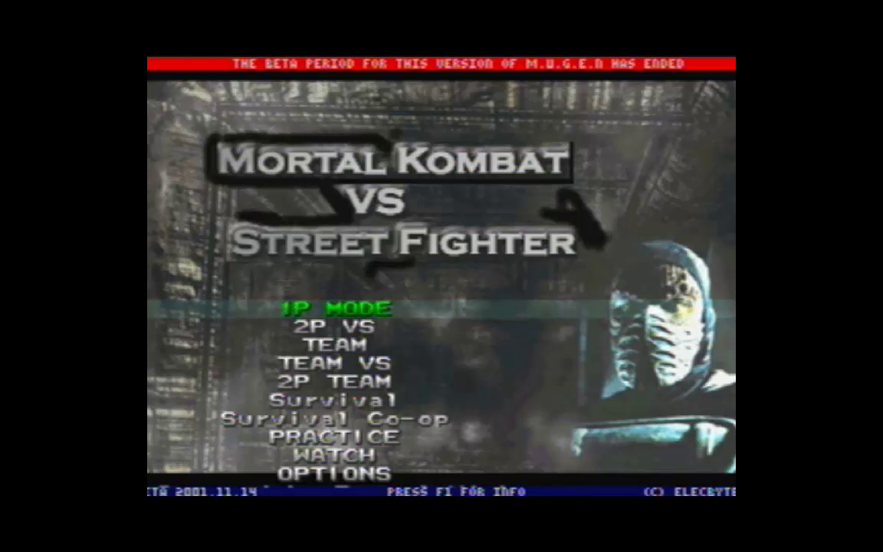
key(Return)
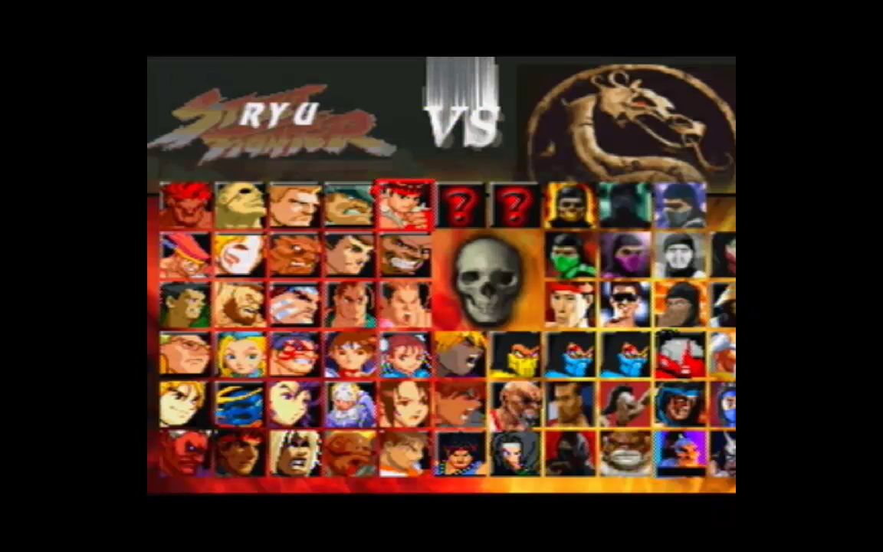
Step: Examine the Street Fighter and Mortal Kombat characters on the fighter selection grid
key(Left)
key(Left)
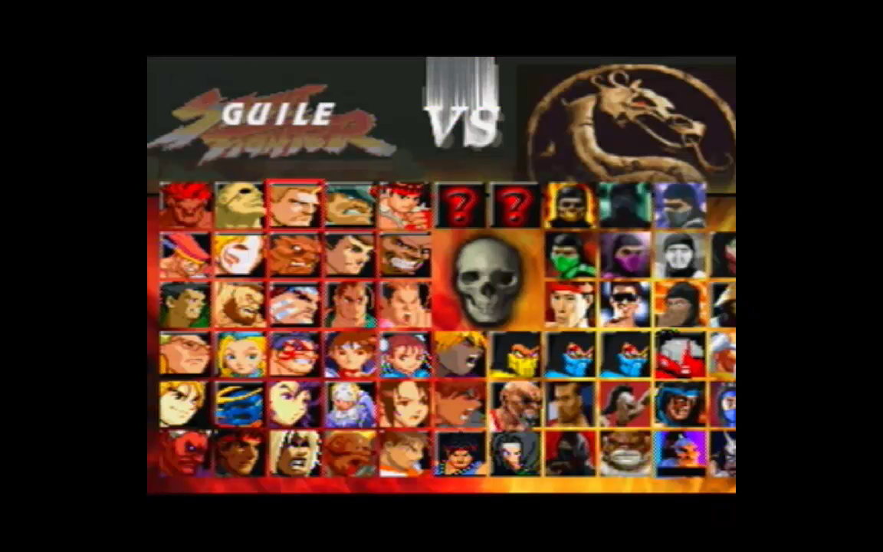
key(Down)
key(Down)
key(Down)
key(Down)
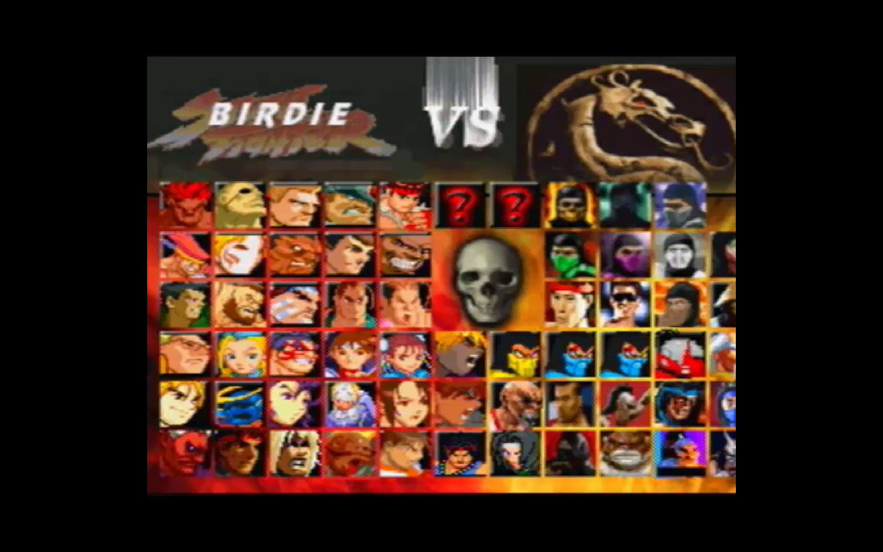
key(Right)
key(Right)
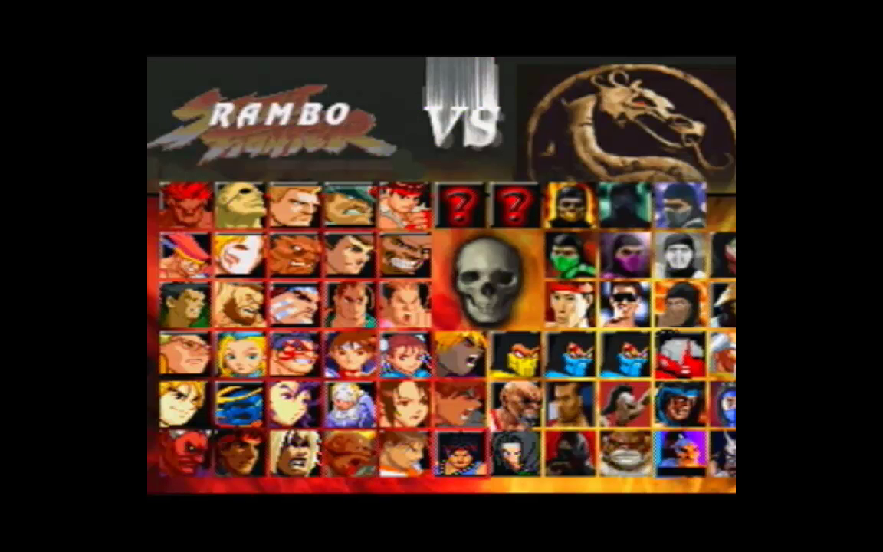
key(Down)
key(Right)
key(Right)
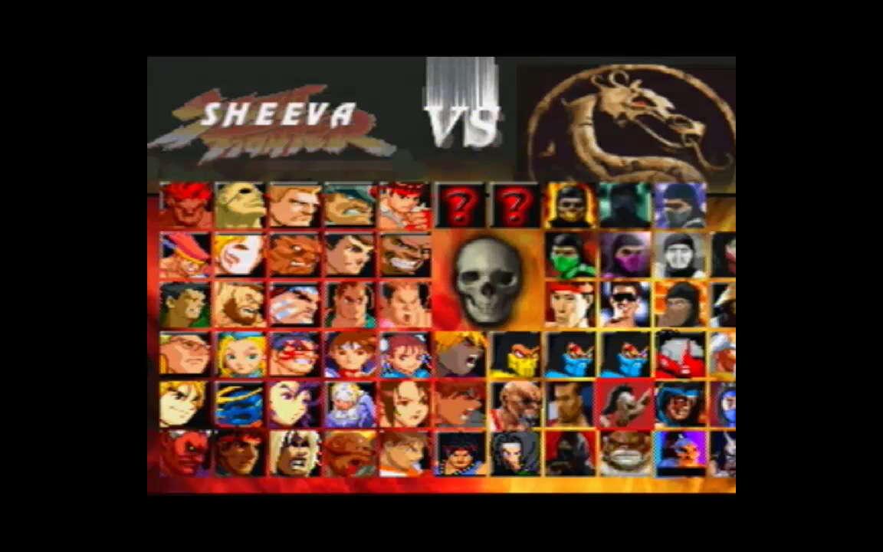
key(Up)
key(Up)
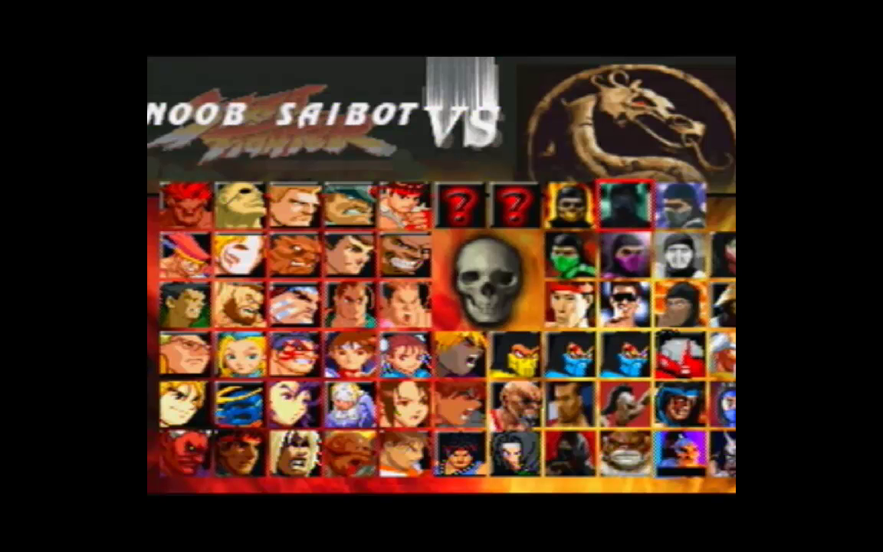
key(Right)
key(Left)
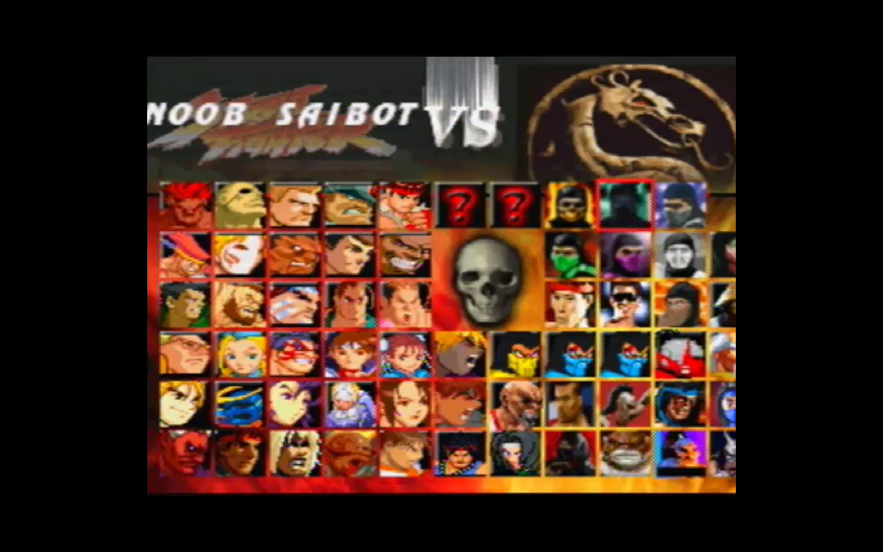
key(Left)
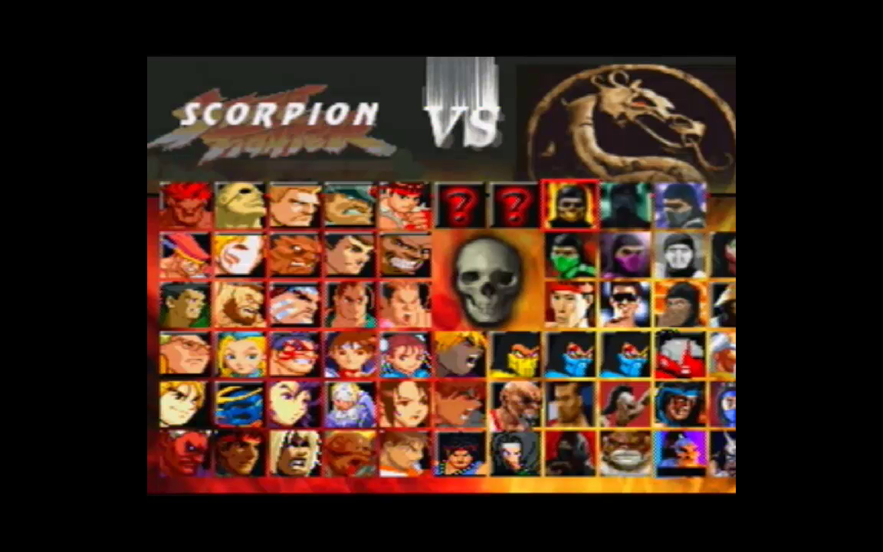
key(Left)
key(Left)
key(Left)
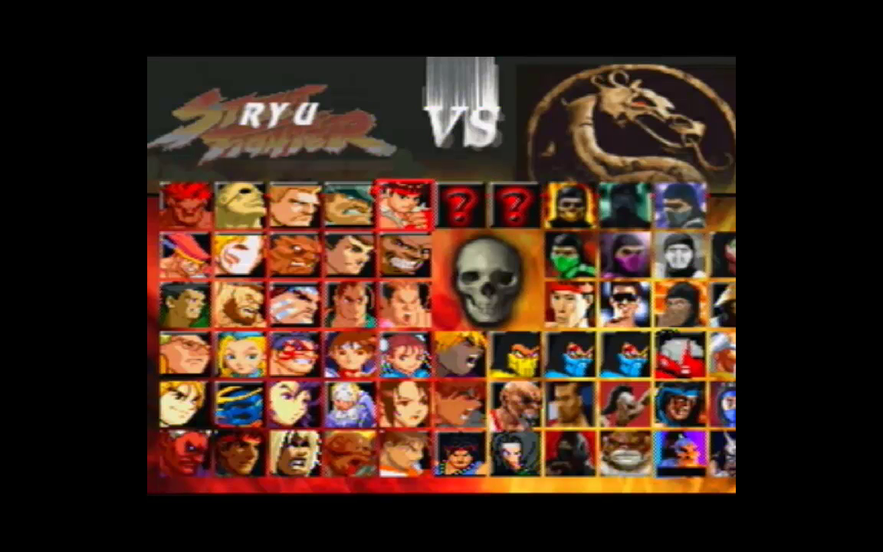
Step: Look over more Street Fighter characters and choose Shin Akuma as the 1P Mode fighter
key(Down)
key(Down)
key(Down)
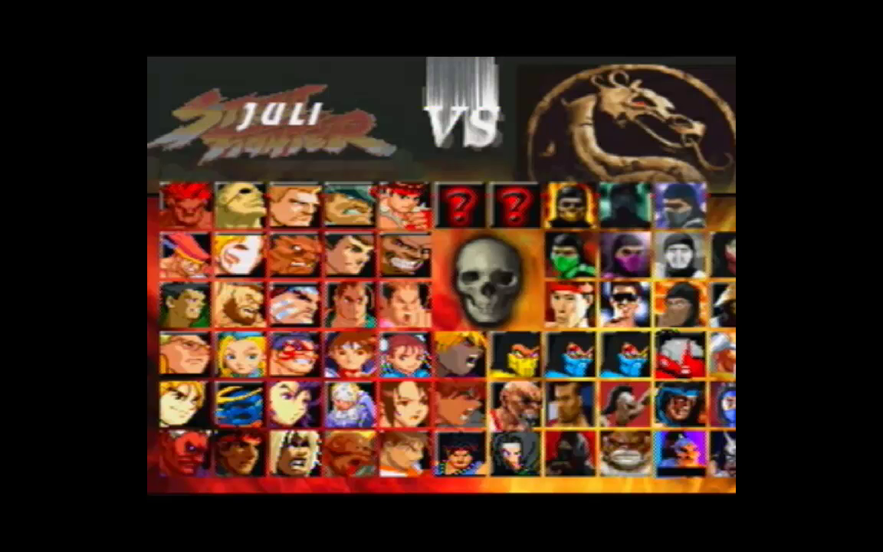
key(Left)
key(Left)
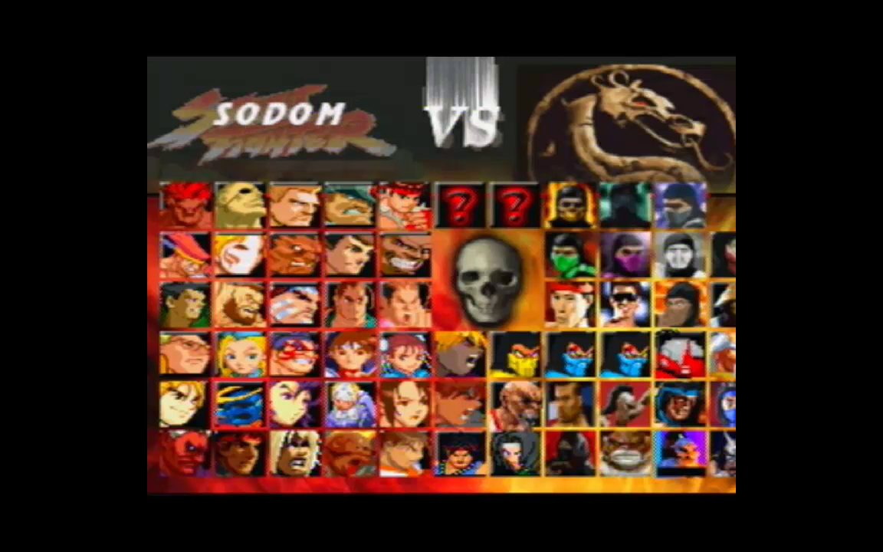
key(Left)
key(Up)
key(Right)
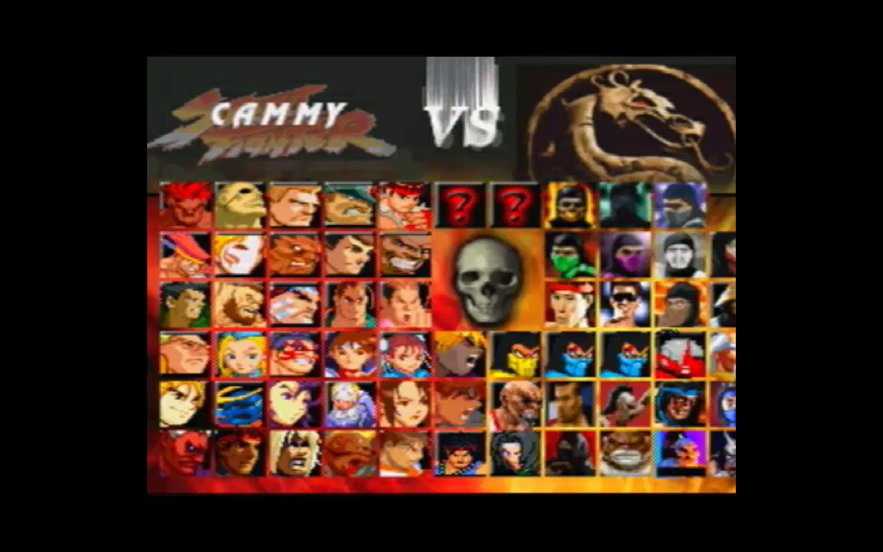
key(Down)
key(Down)
key(Left)
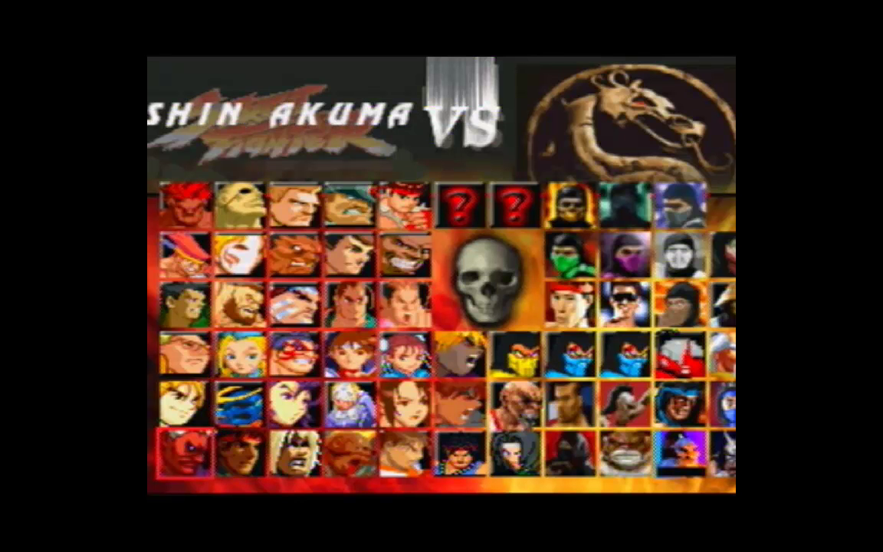
key(Return)
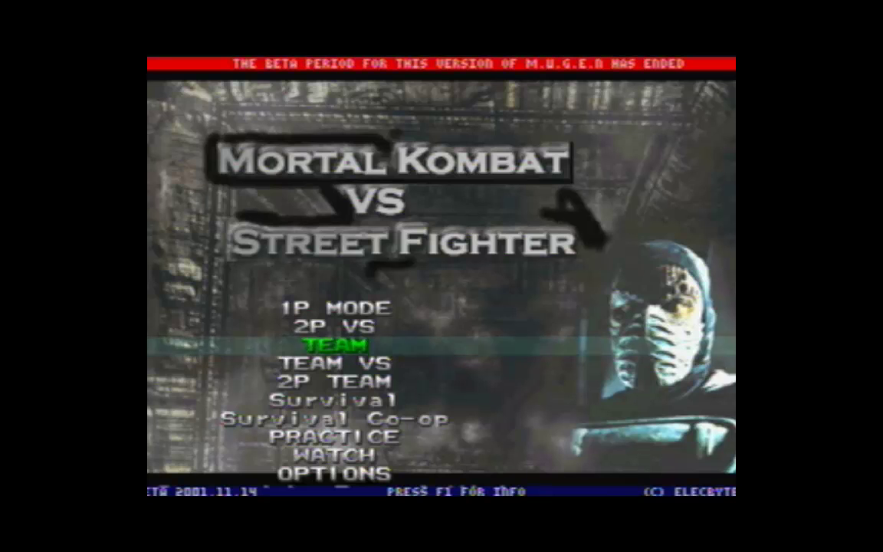
Step: Start Team mode from the main menu
key(Return)
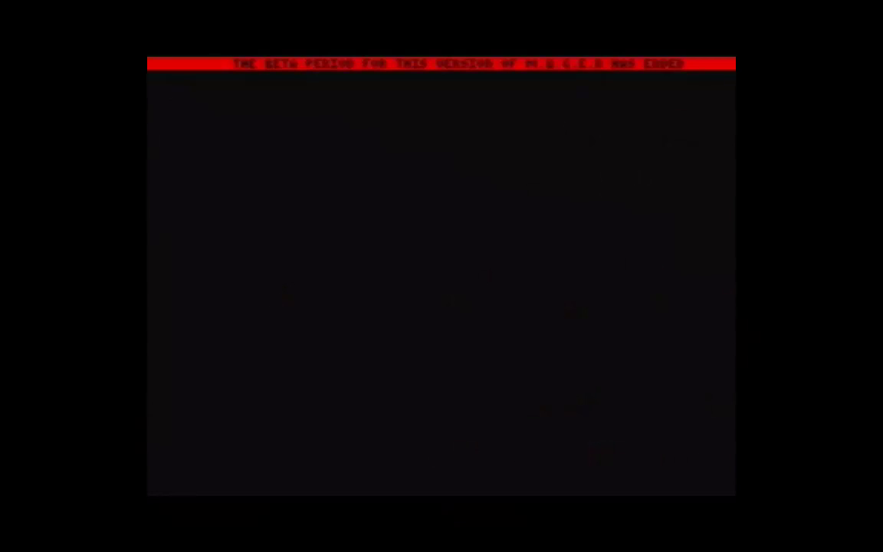